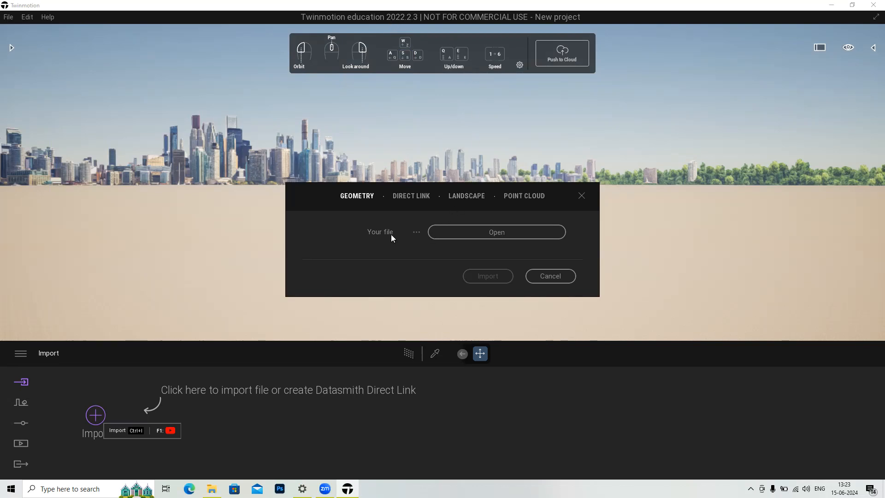
Step: Import the BED ROOM SketchUp file from the Downloads folder as geometry
{"action": "left_click", "coordinate": [478, 235]}
{"action": "left_click", "coordinate": [328, 261]}
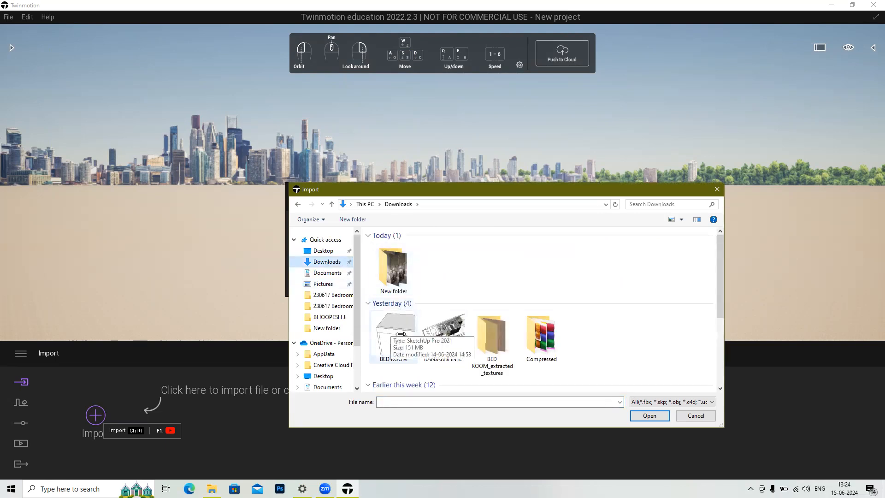
{"action": "left_click", "coordinate": [399, 333]}
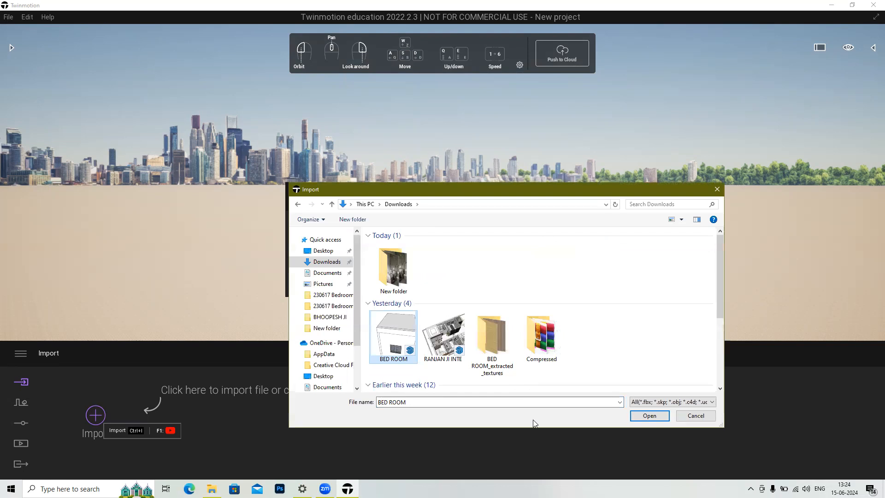
{"action": "left_click", "coordinate": [647, 417]}
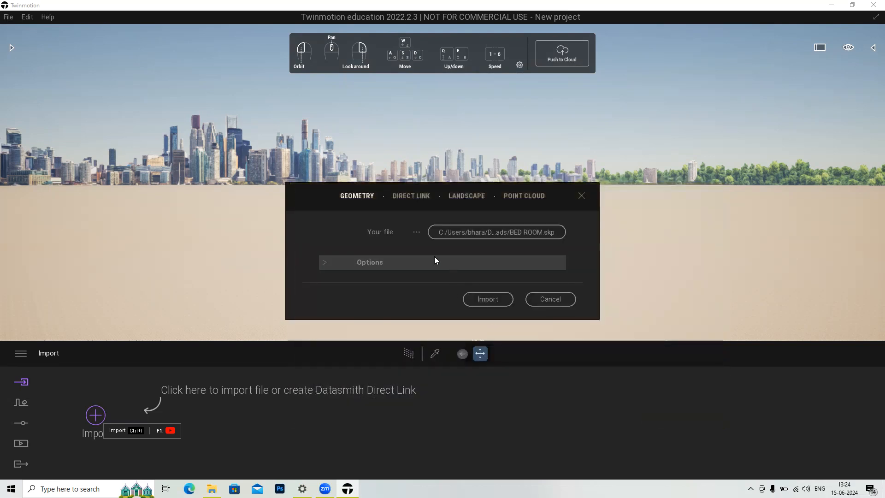
{"action": "left_click", "coordinate": [498, 300]}
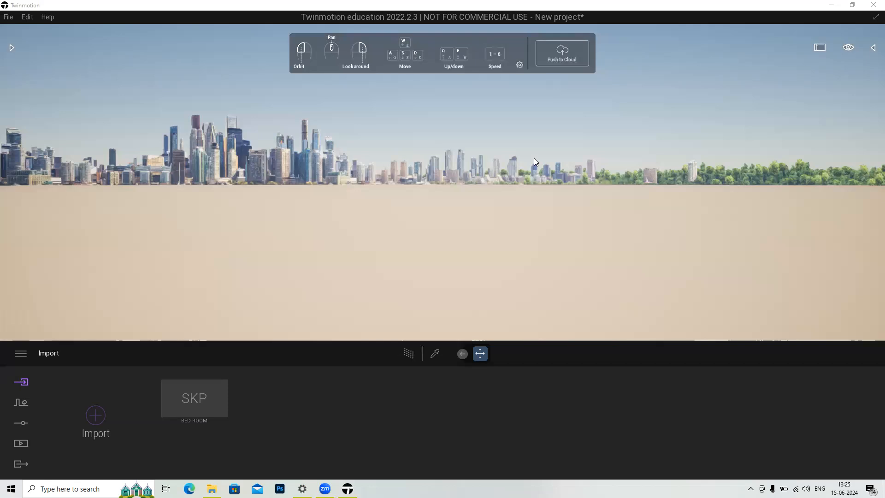
Step: Fly across the empty ground to the imported bedroom model and examine it from outside
{"action": "right_click_drag", "start_coordinate": [509, 236], "coordinate": [442, 295]}
{"action": "left_click_drag", "start_coordinate": [443, 295], "coordinate": [440, 196]}
{"action": "key", "text": "w"}
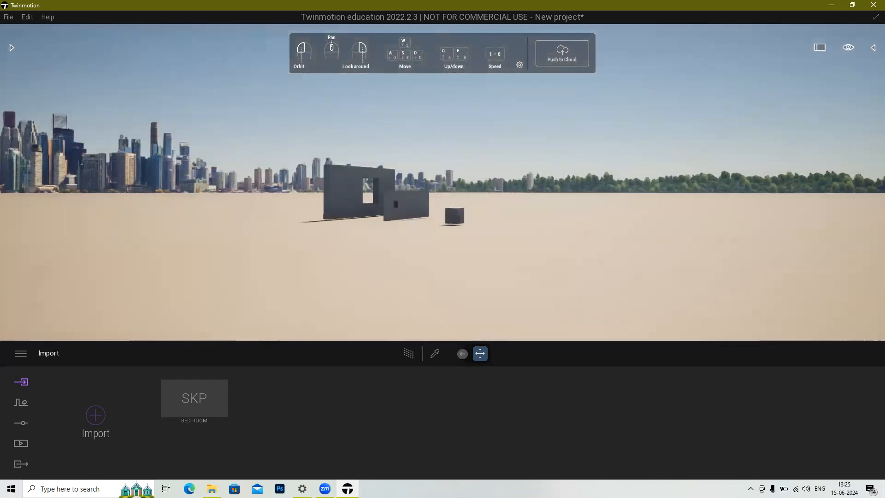
{"action": "right_click_drag", "start_coordinate": [440, 196], "coordinate": [441, 225]}
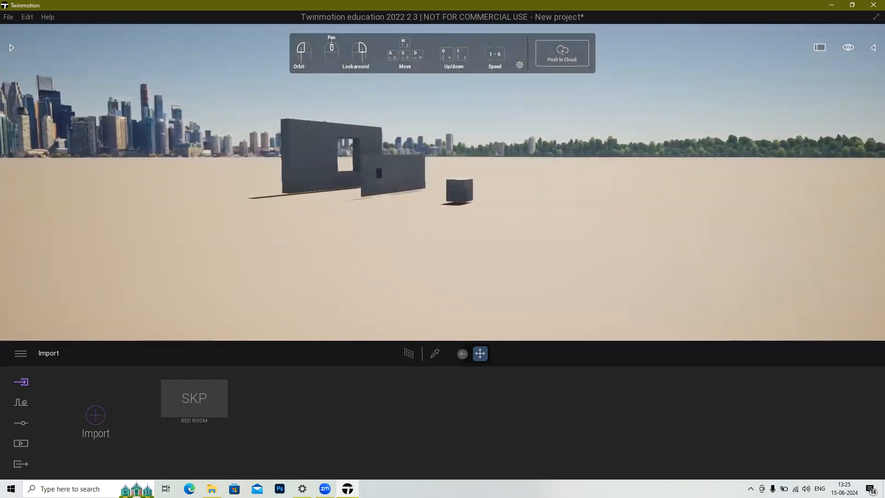
{"action": "key", "text": "w"}
{"action": "key", "text": "w"}
{"action": "key", "text": "d"}
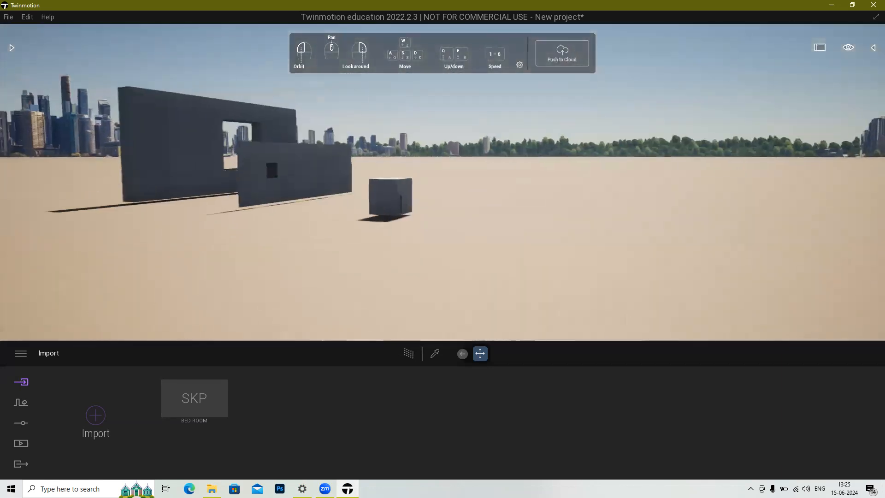
{"action": "right_click_drag", "start_coordinate": [442, 225], "coordinate": [441, 258]}
{"action": "key", "text": "q"}
{"action": "key", "text": "w"}
{"action": "mouse_move", "coordinate": [509, 294]}
{"action": "right_mouse_down"}
{"action": "mouse_move", "coordinate": [508, 253]}
{"action": "mouse_move", "coordinate": [510, 306]}
{"action": "right_mouse_up"}
{"action": "key", "text": "s"}
{"action": "key", "text": "w"}
{"action": "key", "text": "q"}
{"action": "key", "text": "w"}
{"action": "key", "text": "w"}
{"action": "right_click_drag", "start_coordinate": [509, 277], "coordinate": [510, 258]}
{"action": "key", "text": "s"}
Step: Examine the bed, bedside table and panelled headboard wall through the room's window opening
{"action": "right_click_drag", "start_coordinate": [498, 162], "coordinate": [474, 194]}
{"action": "mouse_move", "coordinate": [475, 195]}
{"action": "left_mouse_down"}
{"action": "mouse_move", "coordinate": [391, 212]}
{"action": "mouse_move", "coordinate": [341, 184]}
{"action": "mouse_move", "coordinate": [295, 189]}
{"action": "mouse_move", "coordinate": [249, 217]}
{"action": "mouse_move", "coordinate": [203, 179]}
{"action": "mouse_move", "coordinate": [152, 185]}
{"action": "mouse_move", "coordinate": [476, 182]}
{"action": "left_mouse_up"}
{"action": "right_click_drag", "start_coordinate": [615, 171], "coordinate": [605, 156]}
{"action": "left_click_drag", "start_coordinate": [522, 160], "coordinate": [457, 177]}
{"action": "key", "text": "w"}
{"action": "right_click_drag", "start_coordinate": [456, 177], "coordinate": [624, 245]}
{"action": "key", "text": "w"}
{"action": "key", "text": "s"}
{"action": "key", "text": "s"}
{"action": "key", "text": "d"}
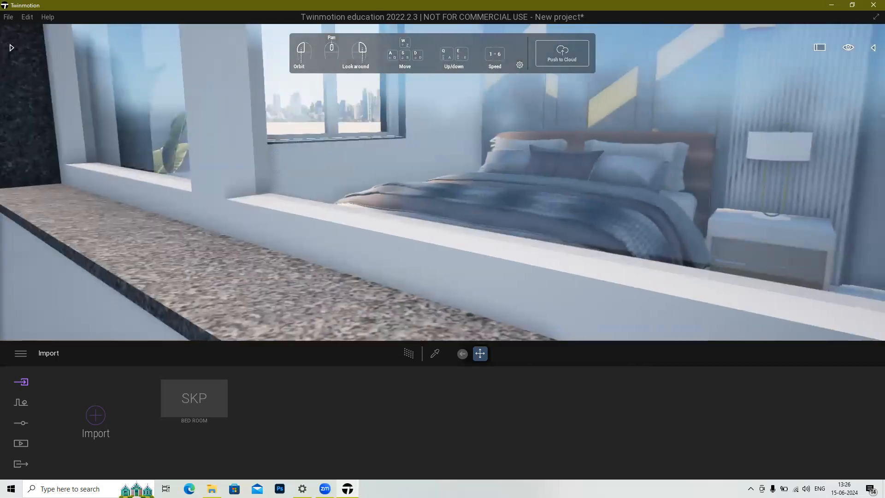
{"action": "key", "text": "d"}
{"action": "key", "text": "d"}
{"action": "right_click_drag", "start_coordinate": [625, 244], "coordinate": [691, 245]}
{"action": "right_click_drag", "start_coordinate": [576, 155], "coordinate": [532, 154]}
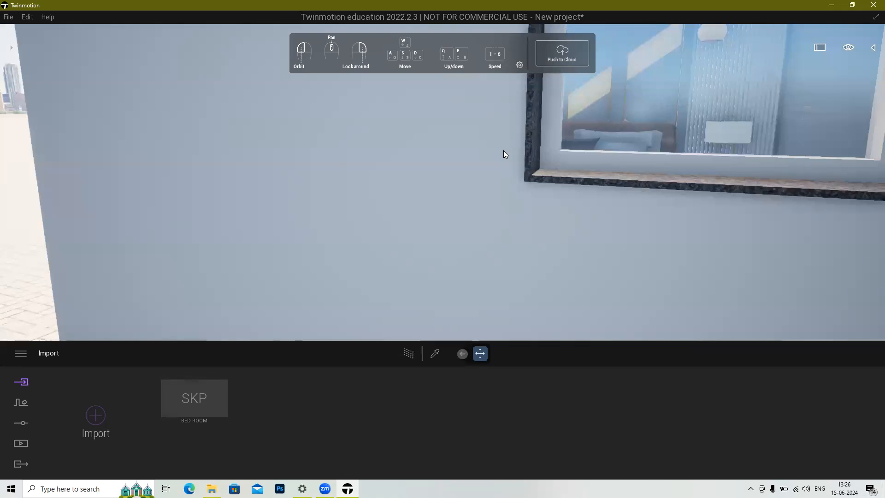
Step: Enter the bedroom and look around from the headboard wall to the wardrobe and far window
{"action": "right_click_drag", "start_coordinate": [684, 179], "coordinate": [639, 151]}
{"action": "key", "text": "w"}
{"action": "key", "text": "w"}
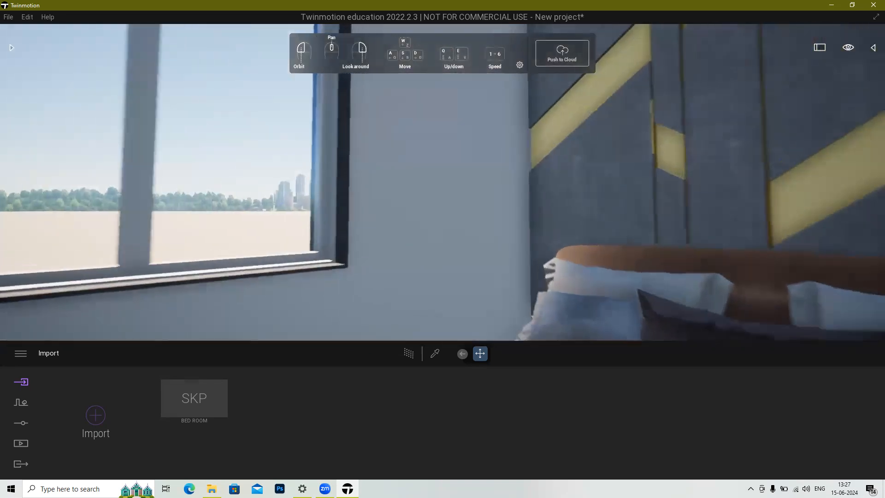
{"action": "key", "text": "w"}
{"action": "right_click_drag", "start_coordinate": [442, 182], "coordinate": [178, 150]}
{"action": "key", "text": "s"}
{"action": "key", "text": "s"}
{"action": "key", "text": "s"}
{"action": "key", "text": "s"}
{"action": "key", "text": "w"}
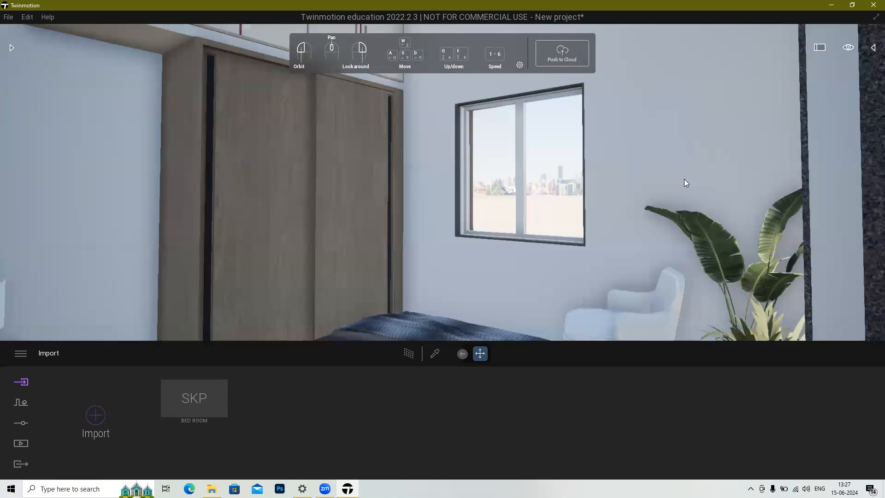
Step: View the wardrobe, far window, armchair and plant from behind the bed at different positions and heights
{"action": "right_click_drag", "start_coordinate": [658, 219], "coordinate": [679, 221]}
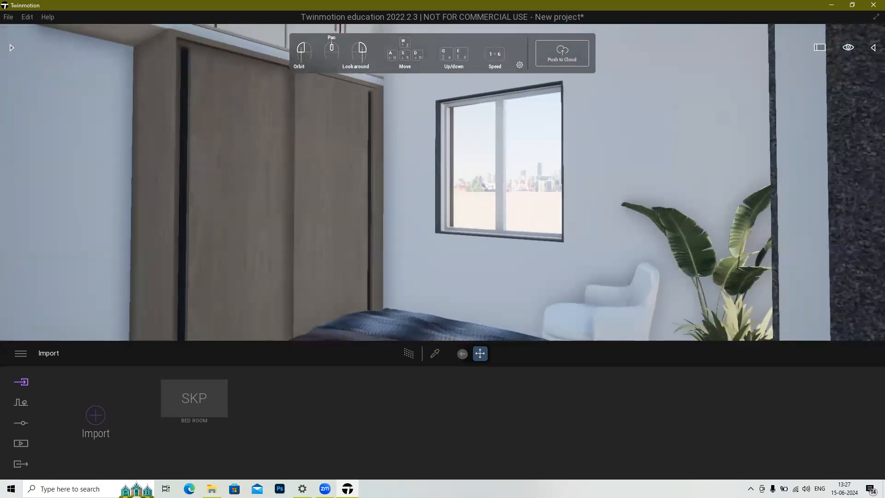
{"action": "key", "text": "a"}
{"action": "key", "text": "s"}
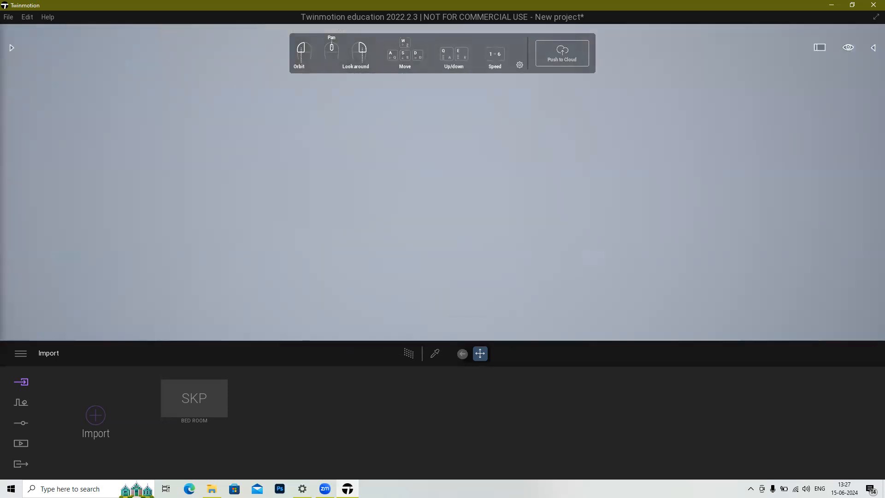
{"action": "key", "text": "w"}
{"action": "right_click_drag", "start_coordinate": [680, 221], "coordinate": [696, 219]}
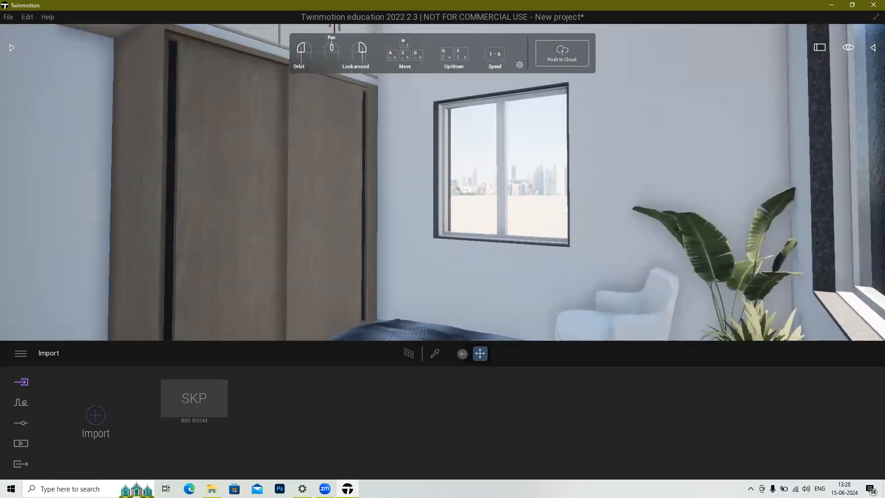
{"action": "key", "text": "a"}
{"action": "key", "text": "d"}
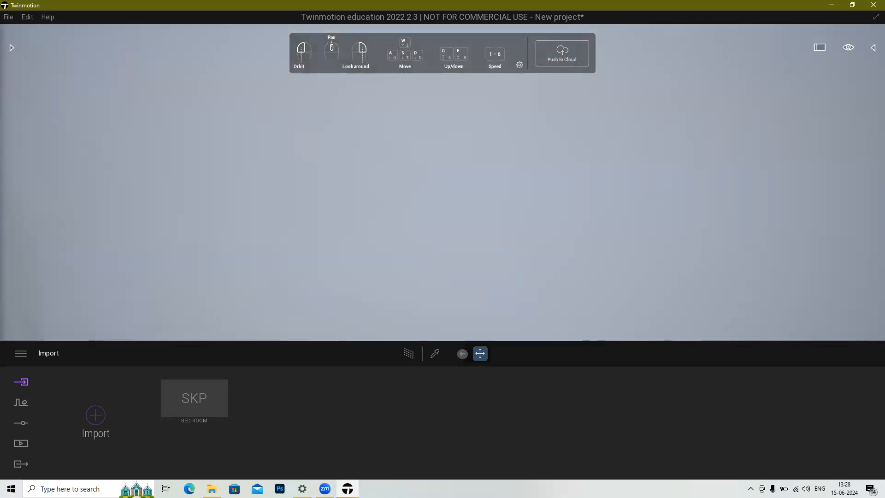
{"action": "key", "text": "a"}
{"action": "key", "text": "a"}
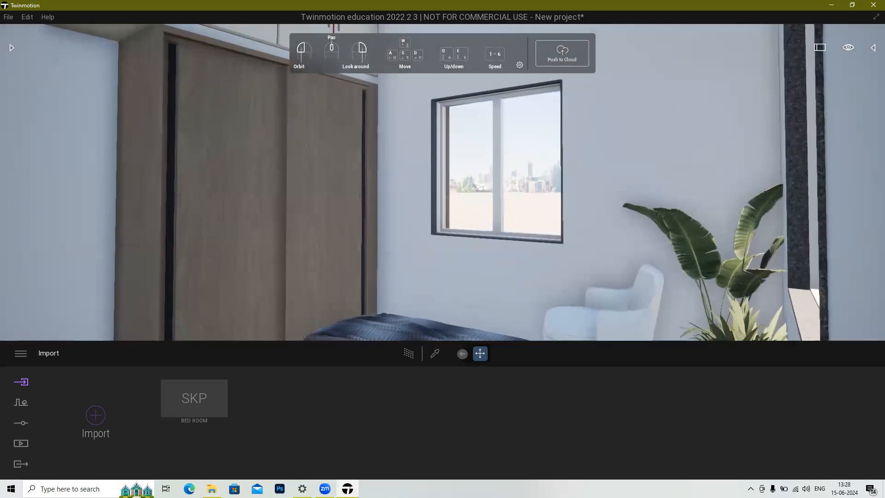
{"action": "key", "text": "a"}
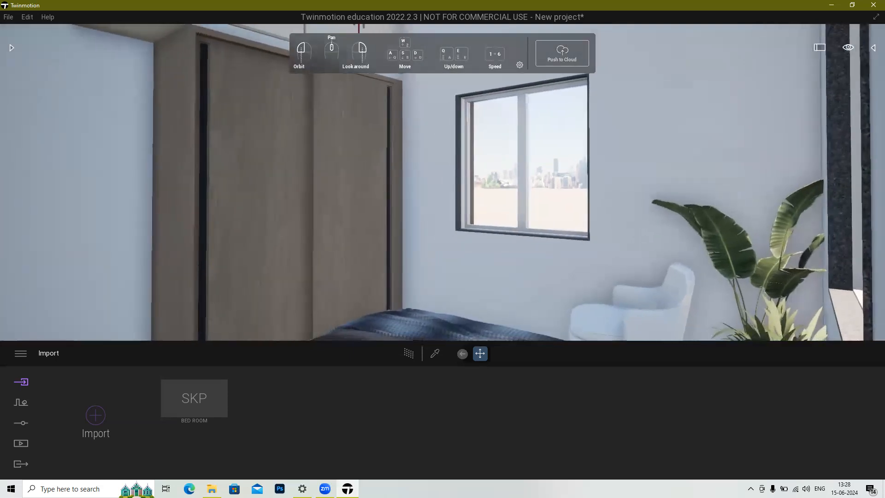
{"action": "key", "text": "q"}
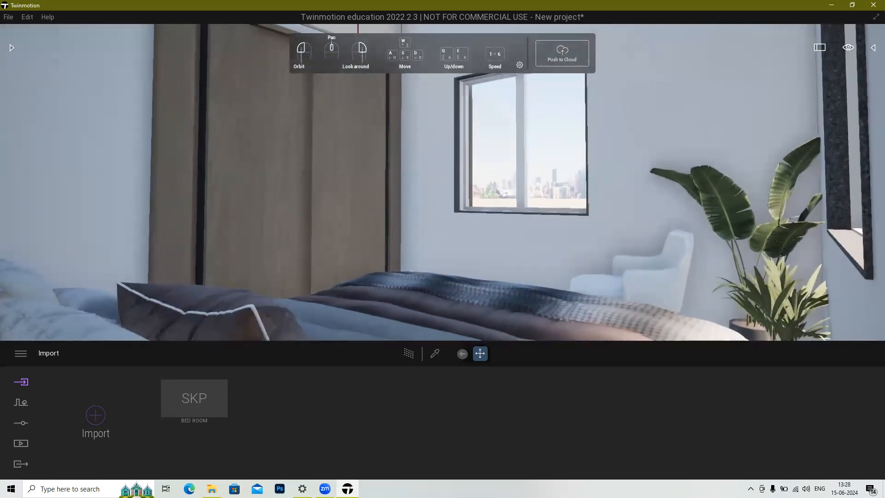
{"action": "key", "text": "e"}
{"action": "right_click_drag", "start_coordinate": [442, 182], "coordinate": [439, 228]}
{"action": "right_click_drag", "start_coordinate": [443, 182], "coordinate": [473, 188]}
{"action": "key", "text": "a"}
{"action": "key", "text": "s"}
{"action": "key", "text": "w"}
{"action": "key", "text": "a"}
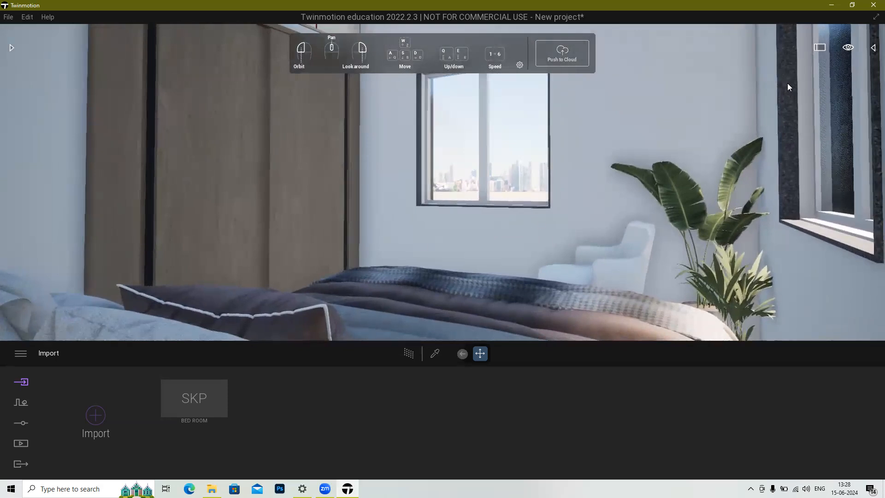
Step: Inspect the bed and the overhead cabinets above the wardrobe, backing away towards the wall behind the bed
{"action": "mouse_move", "coordinate": [697, 267]}
{"action": "right_mouse_down"}
{"action": "mouse_move", "coordinate": [697, 248]}
{"action": "mouse_move", "coordinate": [697, 259]}
{"action": "right_mouse_up"}
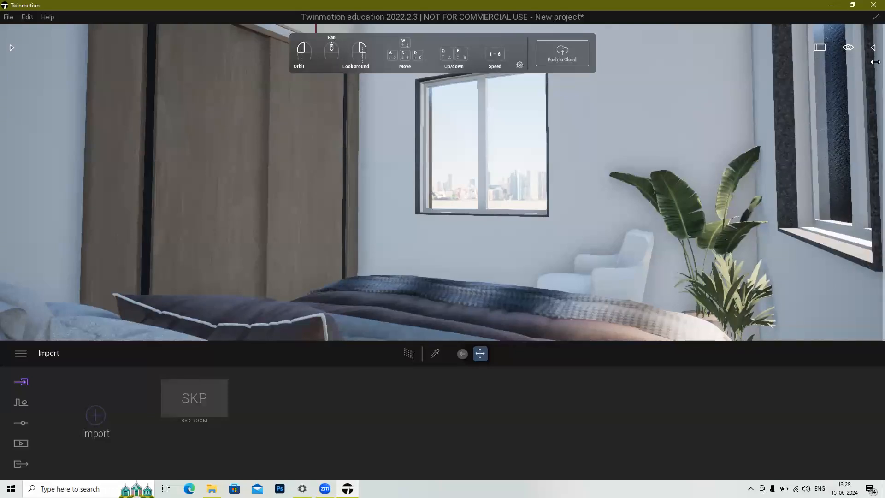
{"action": "right_click_drag", "start_coordinate": [638, 267], "coordinate": [634, 285]}
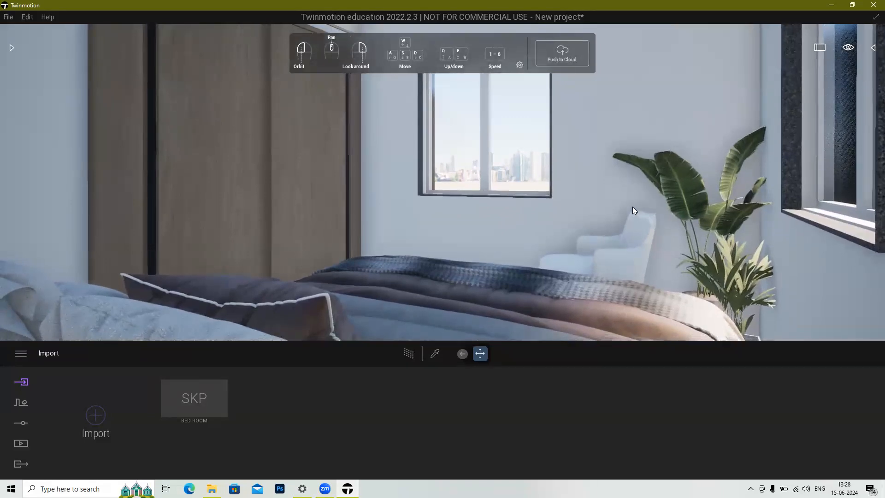
{"action": "key", "text": "e"}
{"action": "key", "text": "q"}
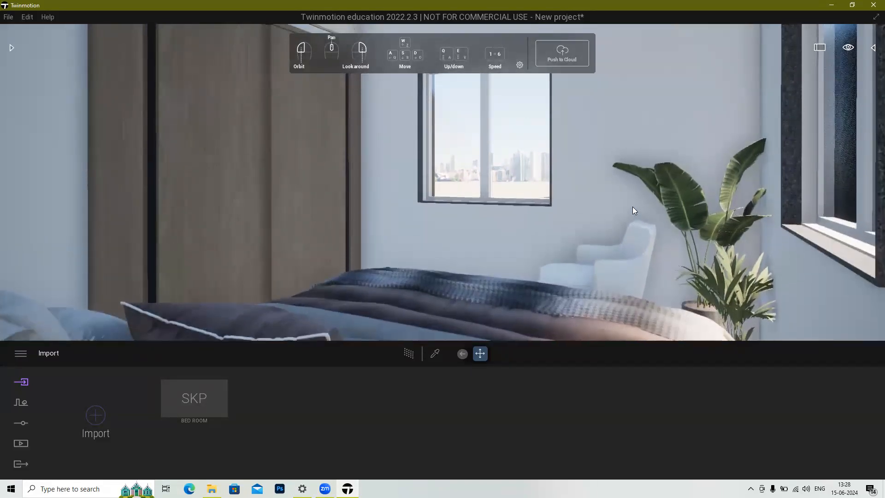
{"action": "right_click_drag", "start_coordinate": [634, 211], "coordinate": [632, 159]}
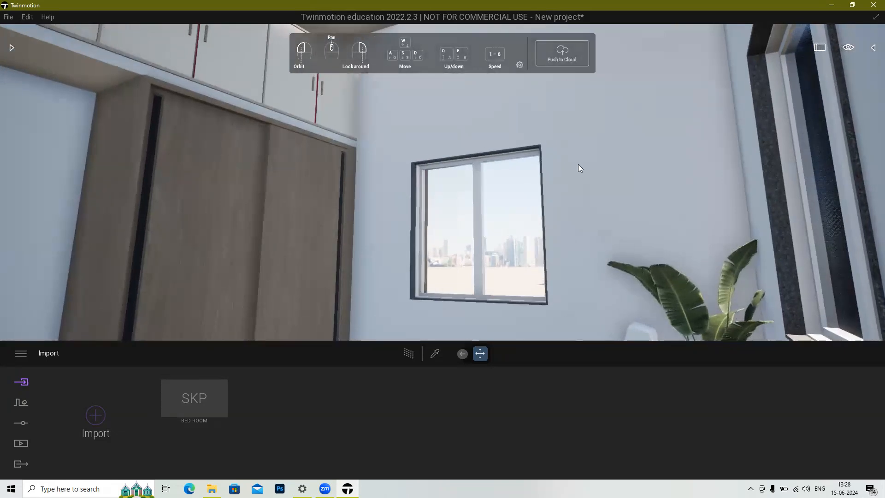
{"action": "right_click_drag", "start_coordinate": [553, 183], "coordinate": [530, 225]}
{"action": "key", "text": "w"}
{"action": "key", "text": "w"}
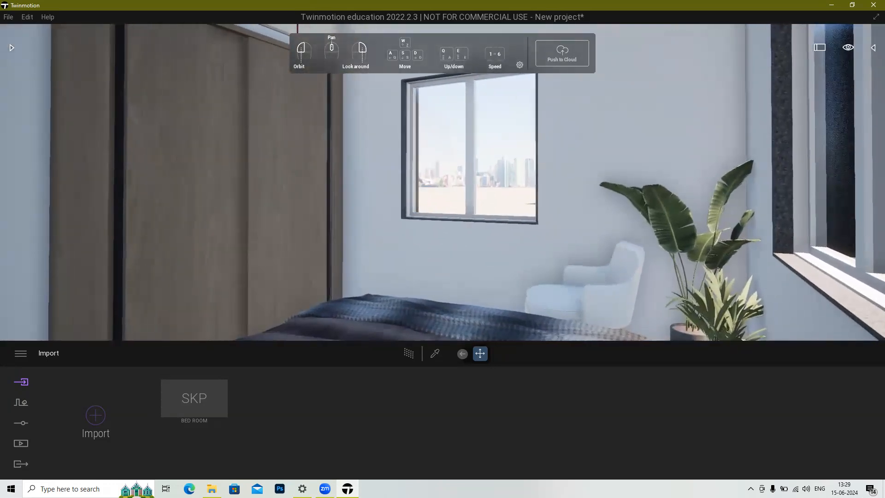
{"action": "key", "text": "s"}
{"action": "key", "text": "s"}
{"action": "key", "text": "s"}
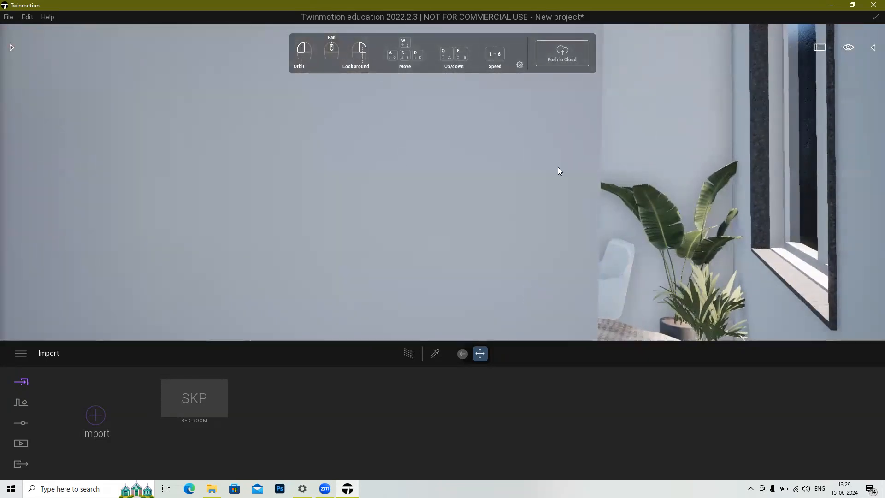
Step: Frame the interior view across the bed towards the wardrobe, window, armchair and plant, checking distance and height
{"action": "scroll", "coordinate": [483, 198], "scroll_direction": "up", "scroll_amount": 1}
{"action": "right_click_drag", "start_coordinate": [483, 198], "coordinate": [466, 202]}
{"action": "key", "text": "d"}
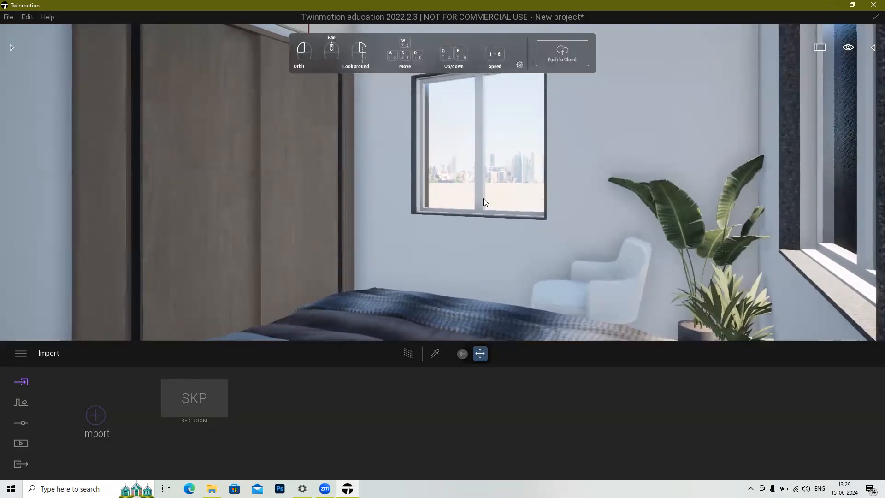
{"action": "scroll", "coordinate": [483, 198], "scroll_direction": "up", "scroll_amount": 1}
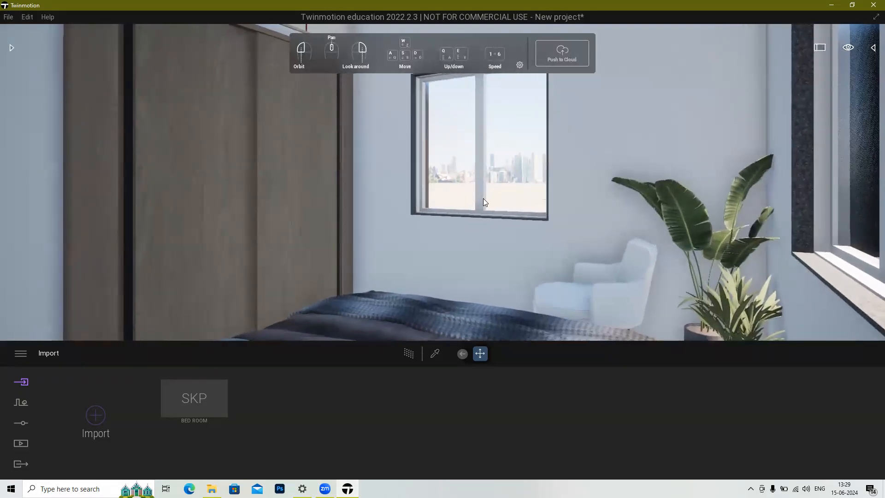
{"action": "scroll", "coordinate": [483, 198], "scroll_direction": "down", "scroll_amount": 1}
{"action": "scroll", "coordinate": [482, 199], "scroll_direction": "up", "scroll_amount": 2}
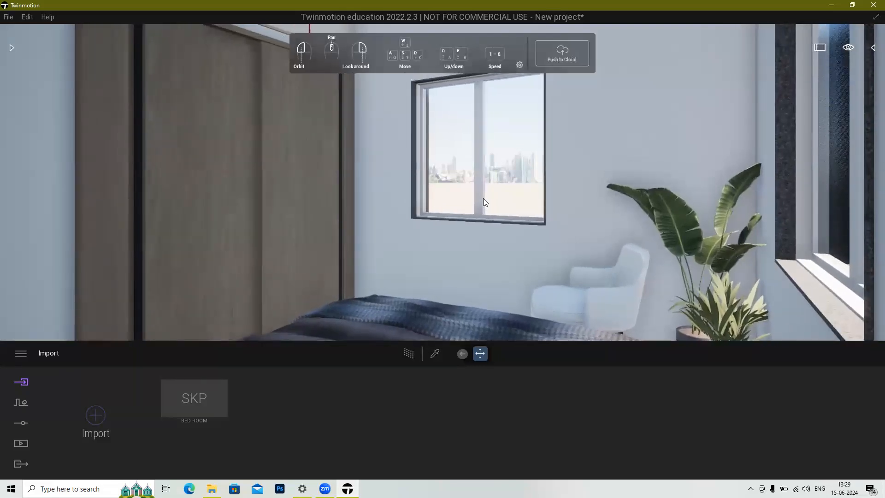
{"action": "key", "text": "e"}
{"action": "key", "text": "q"}
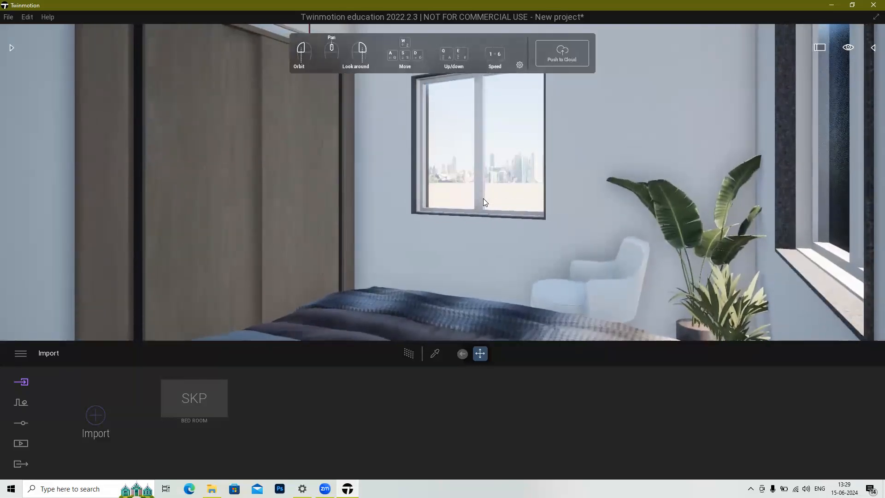
{"action": "scroll", "coordinate": [483, 198], "scroll_direction": "down", "scroll_amount": 2}
{"action": "scroll", "coordinate": [483, 198], "scroll_direction": "up", "scroll_amount": 1}
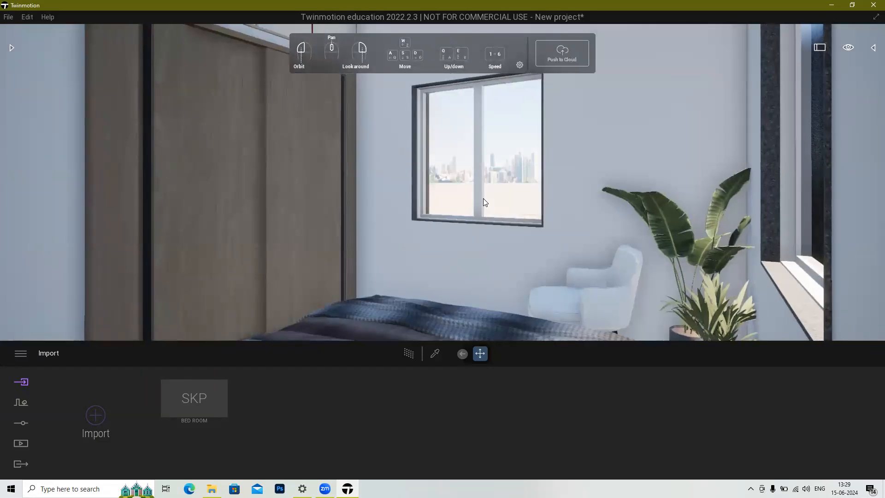
{"action": "key", "text": "e"}
{"action": "key", "text": "e"}
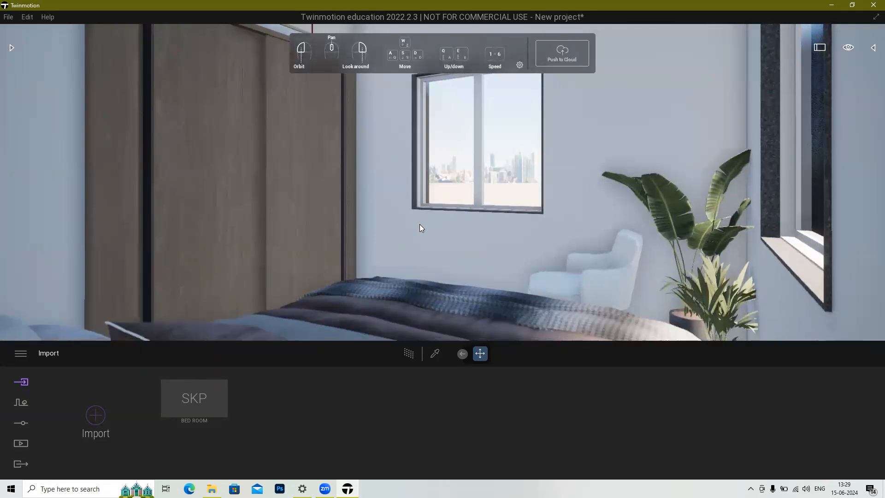
{"action": "right_click_drag", "start_coordinate": [415, 220], "coordinate": [430, 238]}
{"action": "key", "text": "a"}
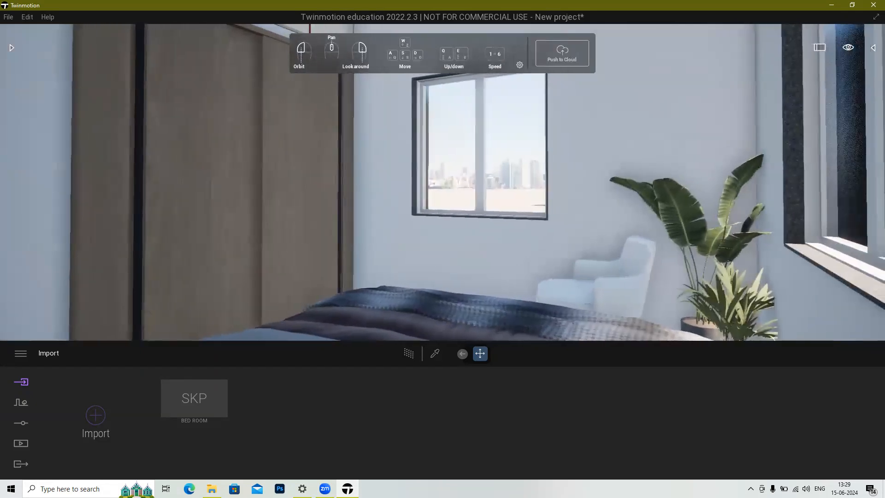
{"action": "key", "text": "d"}
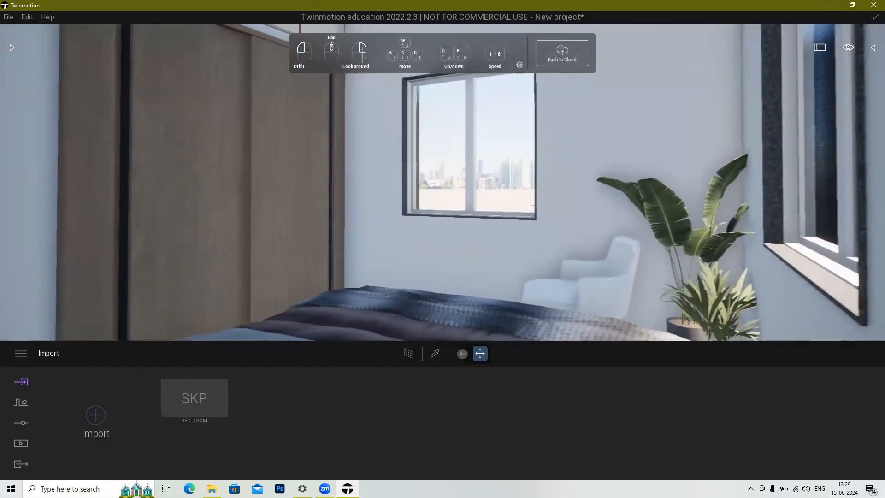
{"action": "right_click_drag", "start_coordinate": [430, 237], "coordinate": [416, 226]}
{"action": "key", "text": "w"}
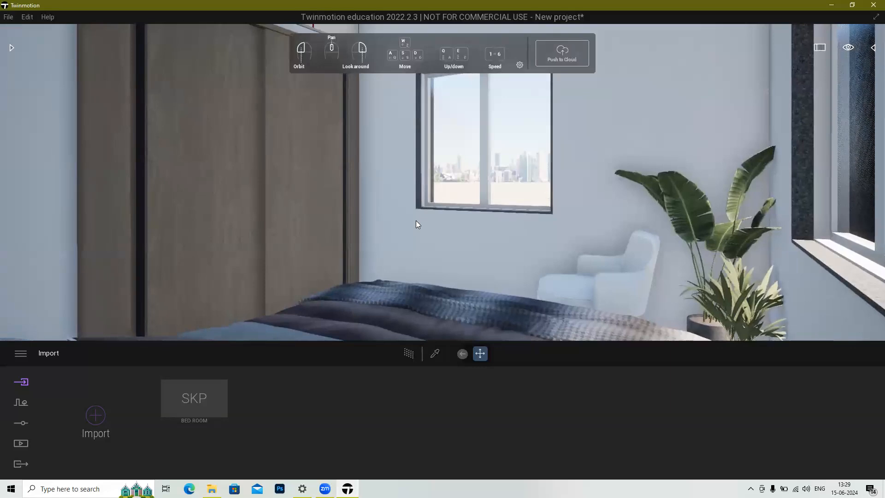
{"action": "key", "text": "a"}
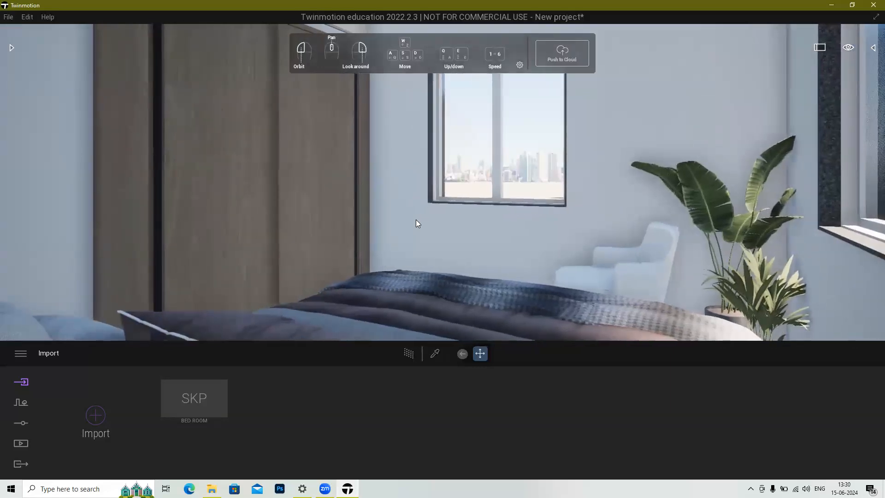
Step: Adjust the sideways position and distance of the view across the bed towards the wardrobe, window, armchair and plant
{"action": "key", "text": "d"}
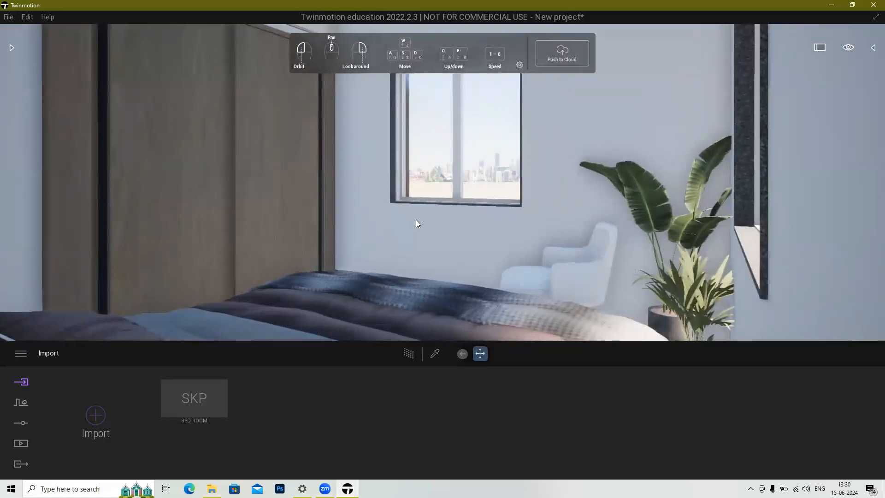
{"action": "key", "text": "a"}
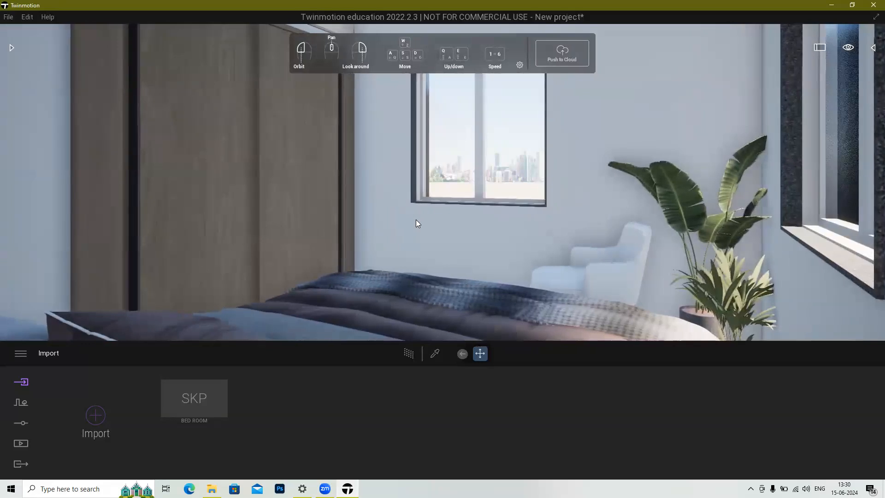
{"action": "key", "text": "s"}
{"action": "key", "text": "w"}
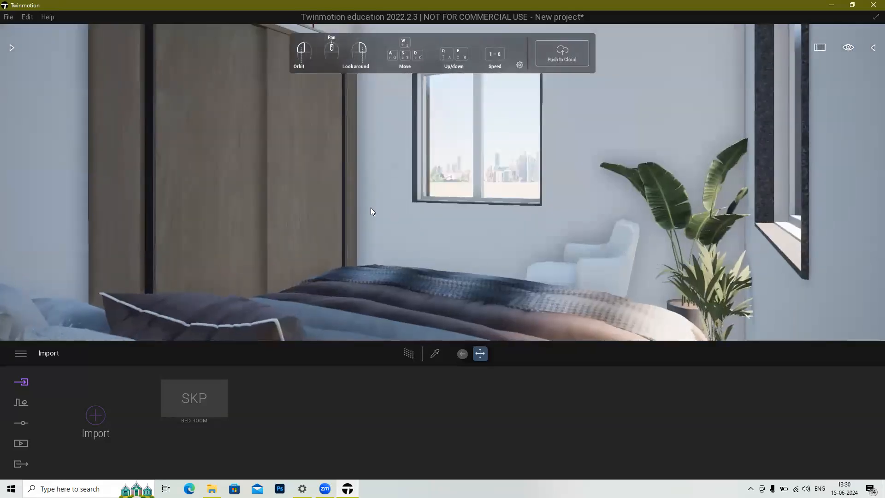
{"action": "key", "text": "s"}
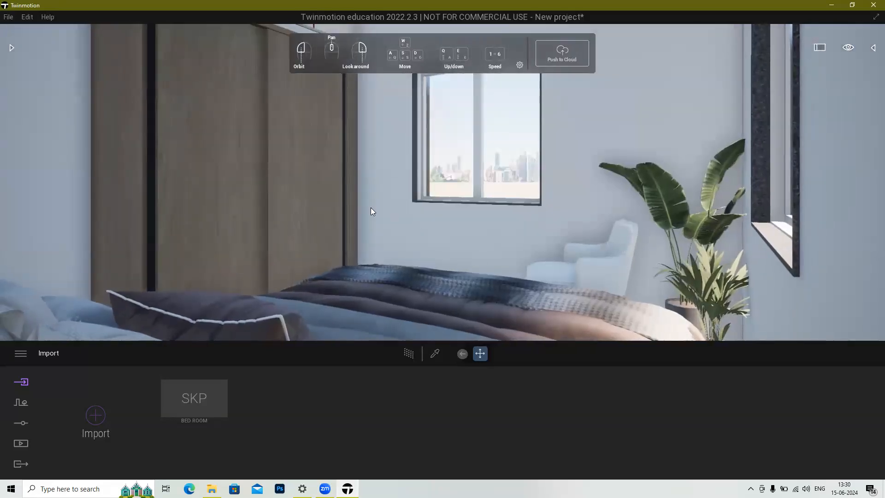
{"action": "key", "text": "s"}
{"action": "key", "text": "w"}
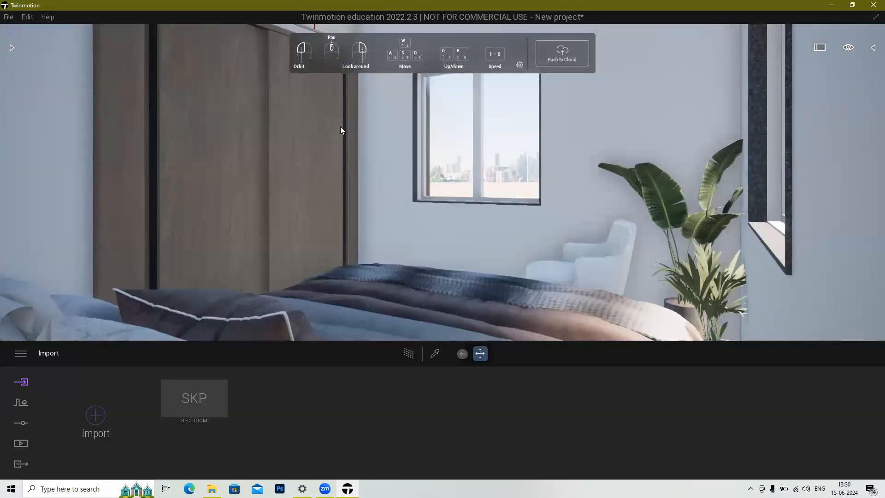
Step: Lower the viewpoint slightly above the bed and create a still image from it
{"action": "key", "text": "e"}
{"action": "key", "text": "q"}
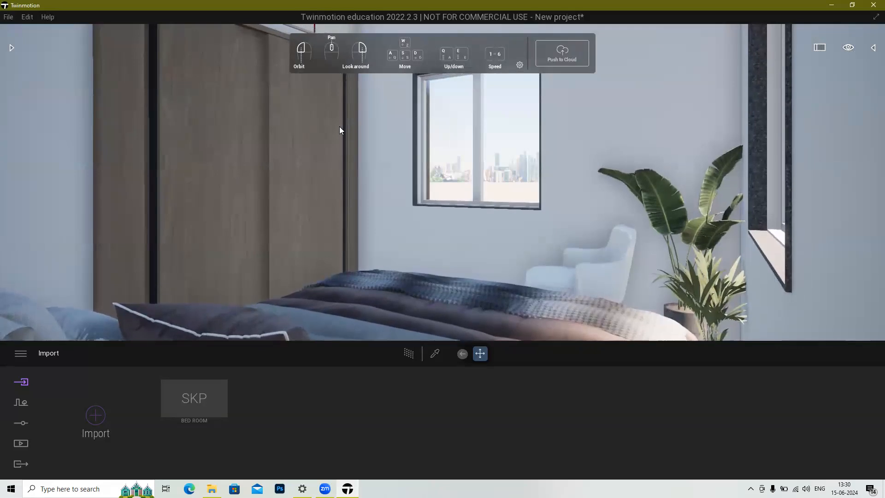
{"action": "key", "text": "q"}
{"action": "key", "text": "s"}
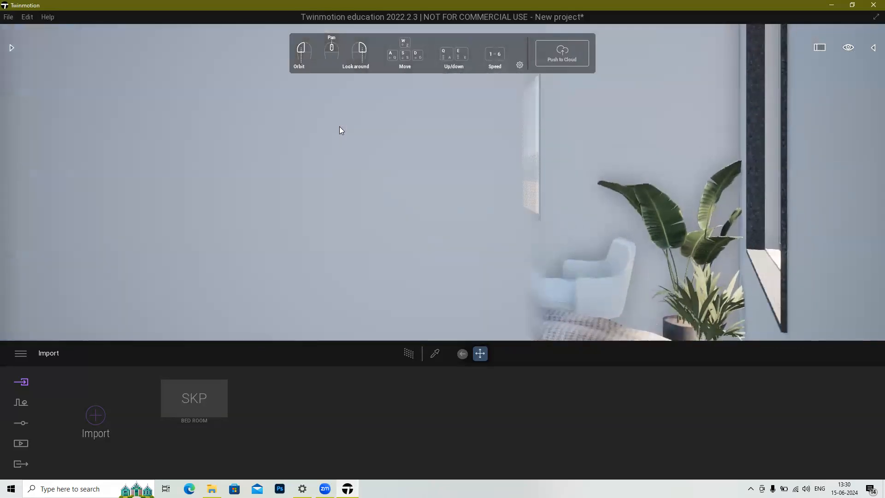
{"action": "key", "text": "w"}
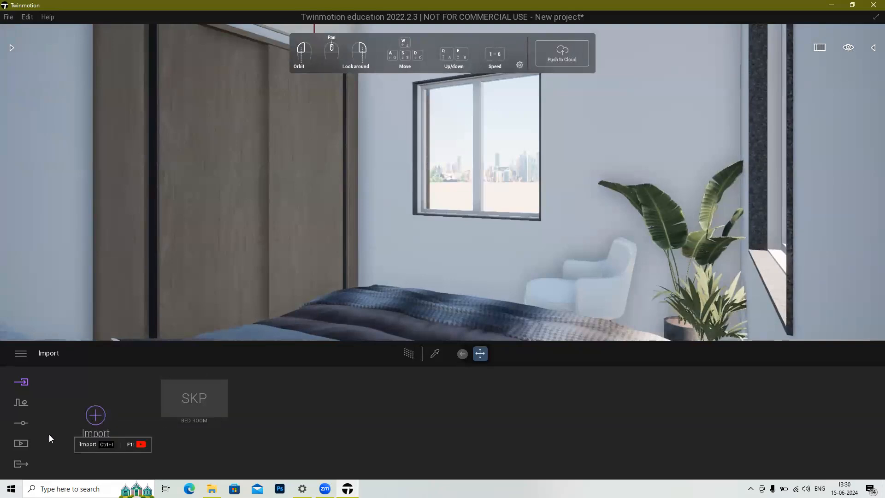
{"action": "left_click", "coordinate": [22, 446]}
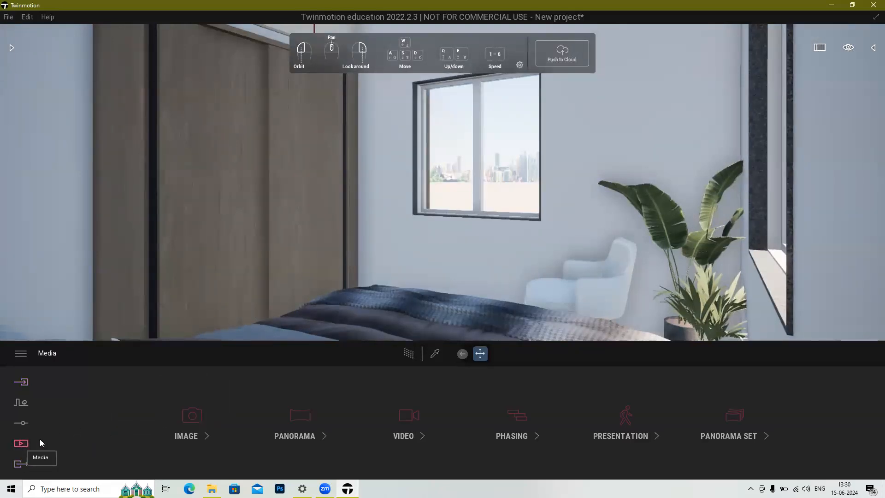
{"action": "left_click", "coordinate": [192, 417]}
{"action": "left_click", "coordinate": [102, 418]}
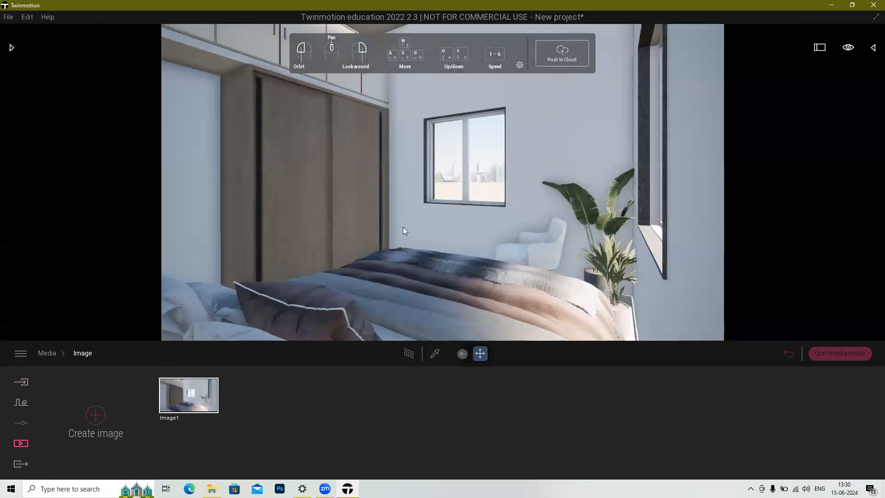
Step: Try reframing the image across the bed by changing the camera's distance, sideways position and height
{"action": "key", "text": "w"}
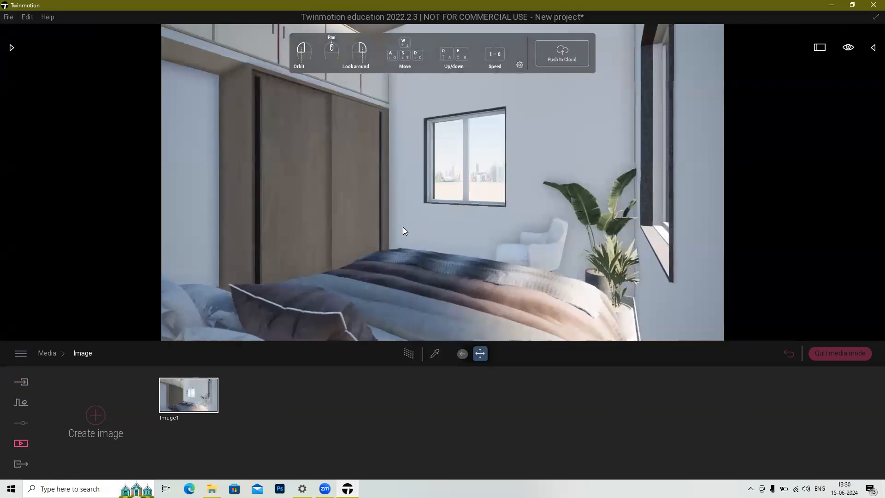
{"action": "key", "text": "w"}
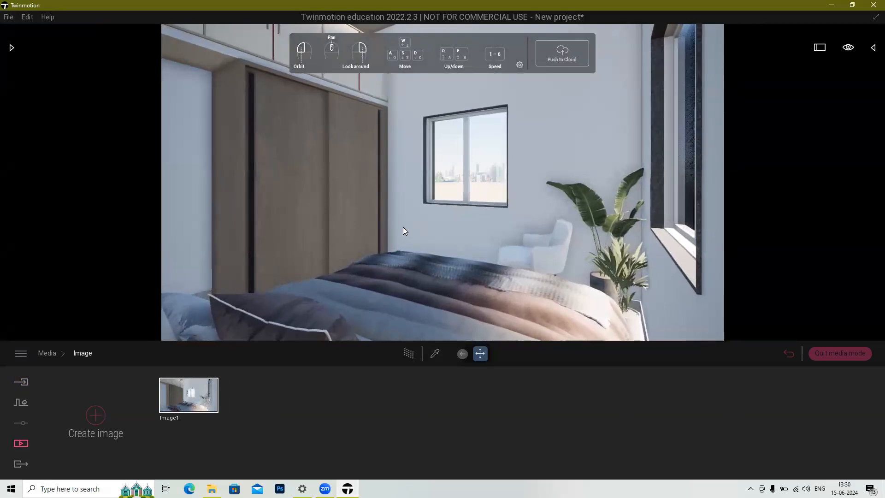
{"action": "key", "text": "a"}
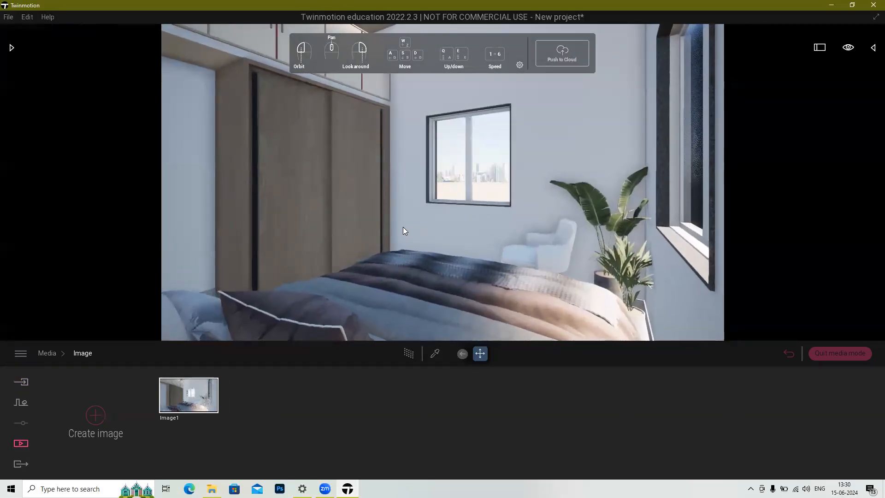
{"action": "key", "text": "q"}
{"action": "key", "text": "e"}
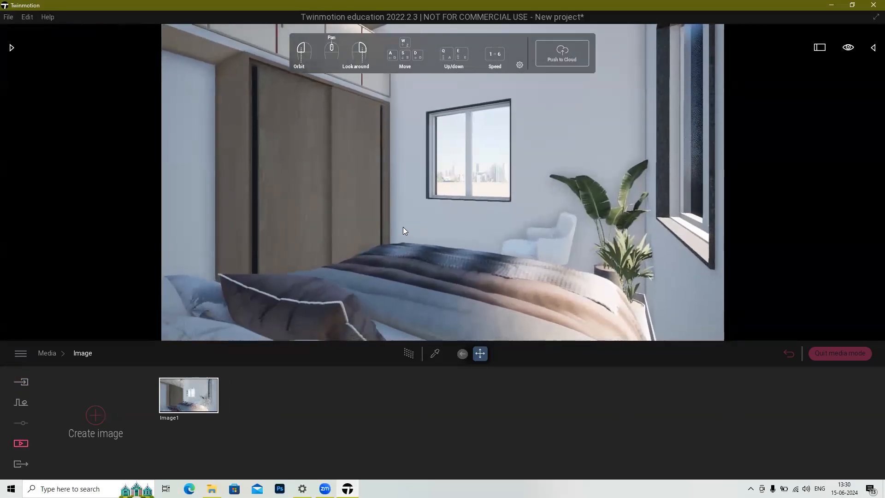
{"action": "key", "text": "e"}
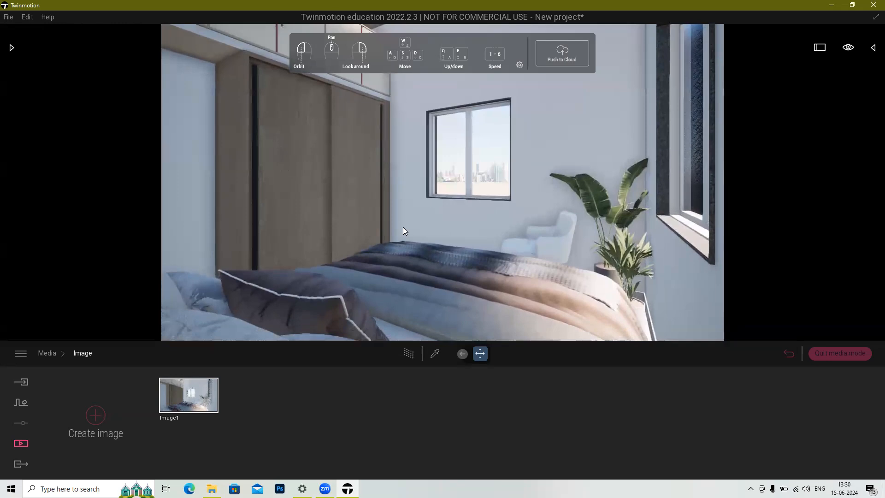
{"action": "key", "text": "w"}
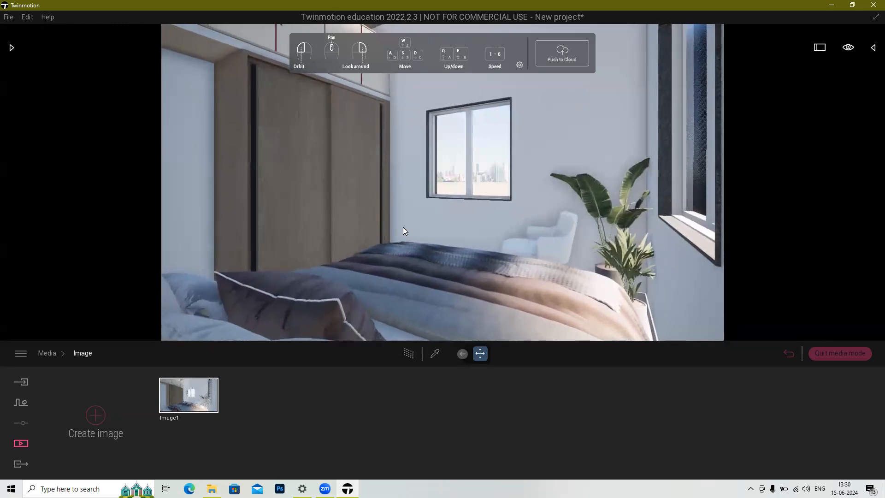
{"action": "key", "text": "s"}
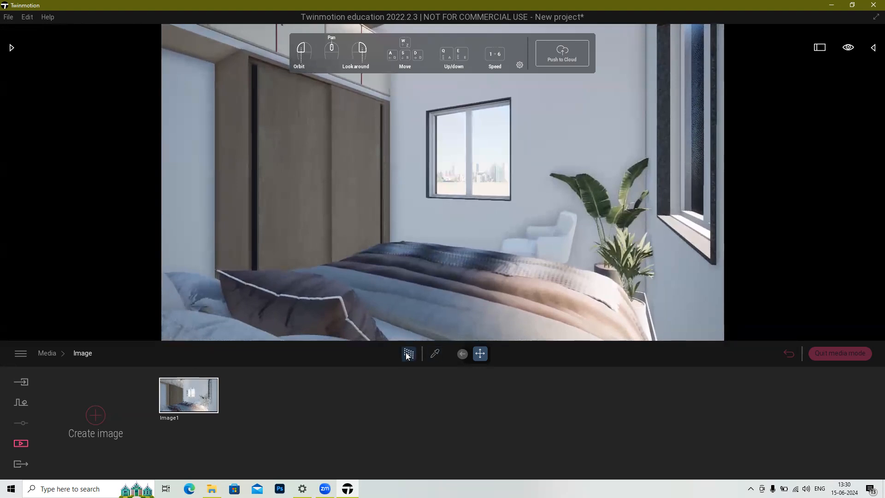
Step: Open the settings of Image1 and look through its lighting options
{"action": "left_click", "coordinate": [194, 372]}
{"action": "mouse_move", "coordinate": [210, 418]}
{"action": "left_click", "coordinate": [209, 417]}
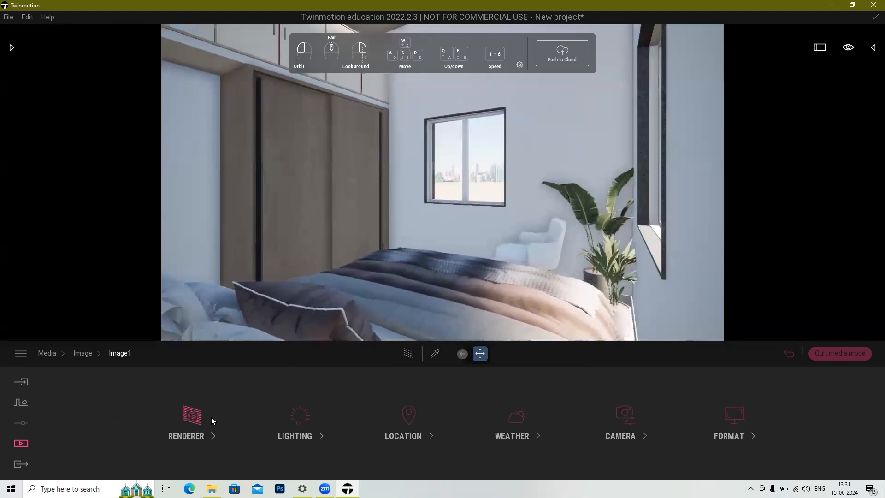
{"action": "left_click", "coordinate": [294, 435]}
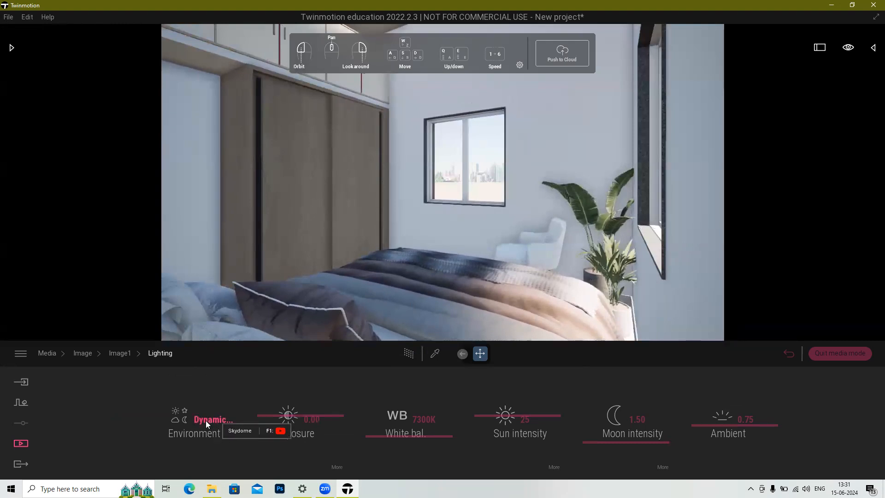
{"action": "left_click", "coordinate": [120, 353]}
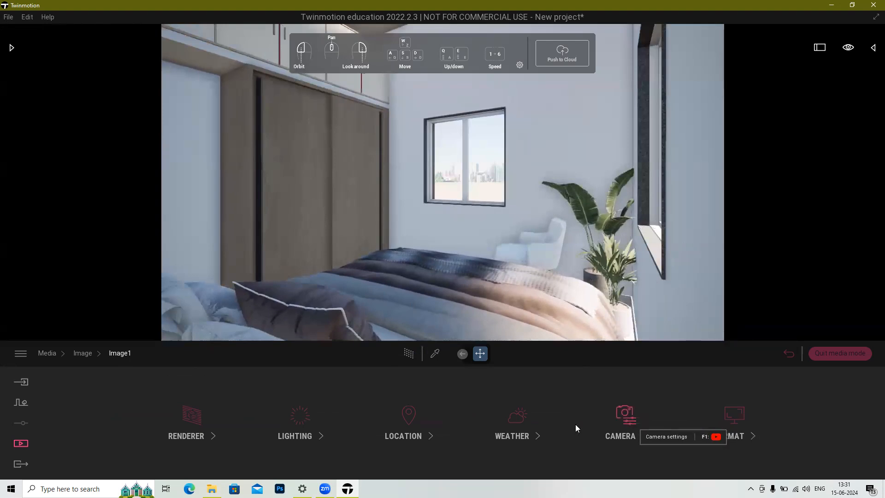
Step: Set the camera focal length of Image1 to 19 mm, trying wider and narrower views first
{"action": "left_click", "coordinate": [622, 416]}
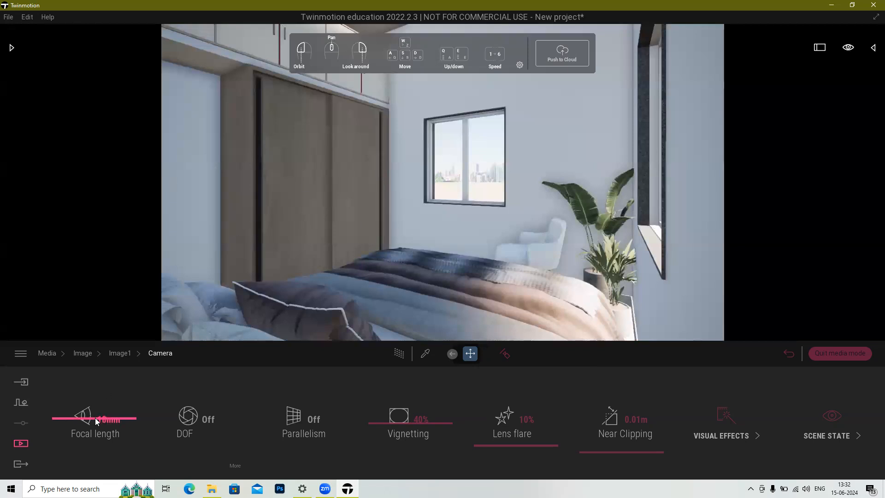
{"action": "left_click_drag", "start_coordinate": [95, 417], "coordinate": [100, 431]}
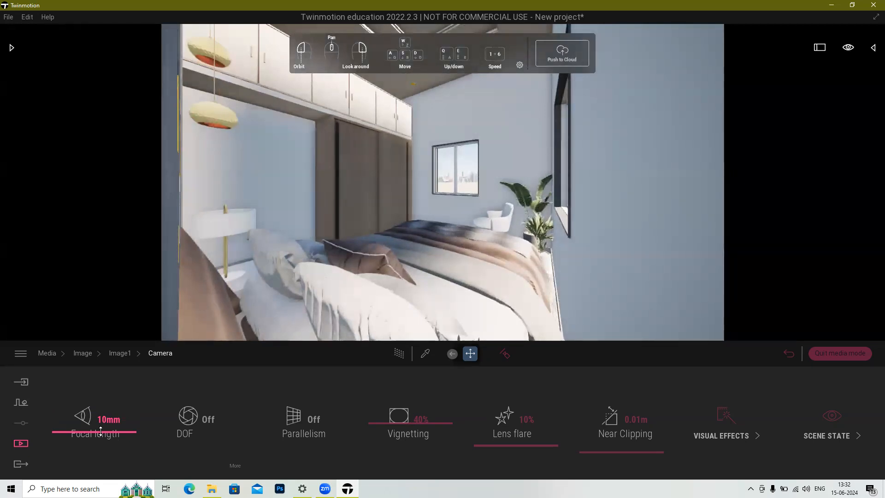
{"action": "left_click_drag", "start_coordinate": [101, 431], "coordinate": [101, 410]}
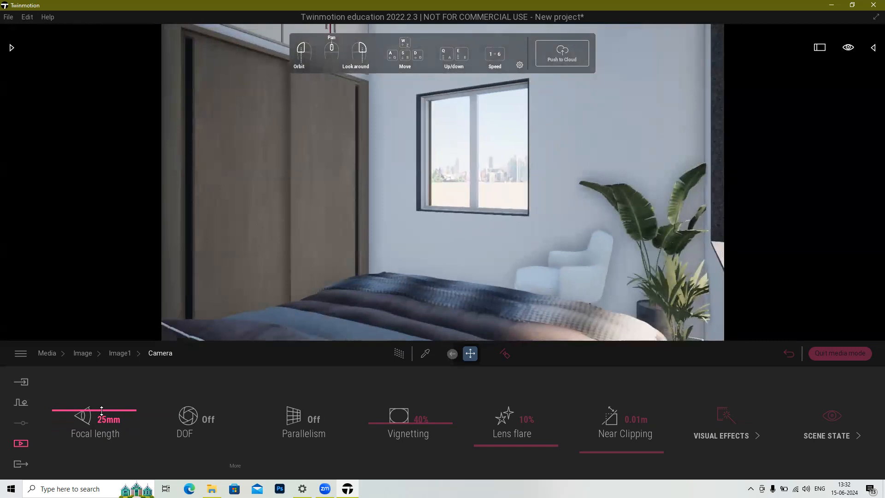
{"action": "left_click_drag", "start_coordinate": [101, 410], "coordinate": [112, 415]}
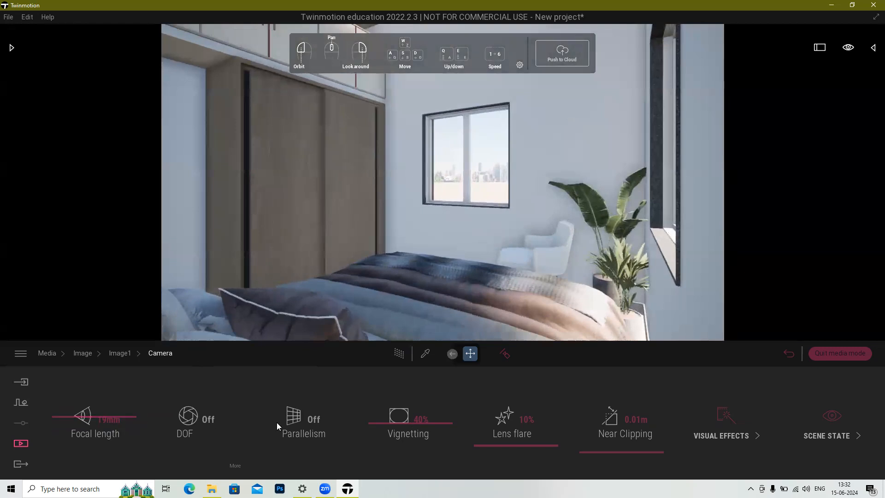
{"action": "left_click", "coordinate": [309, 420]}
{"action": "left_click", "coordinate": [125, 354]}
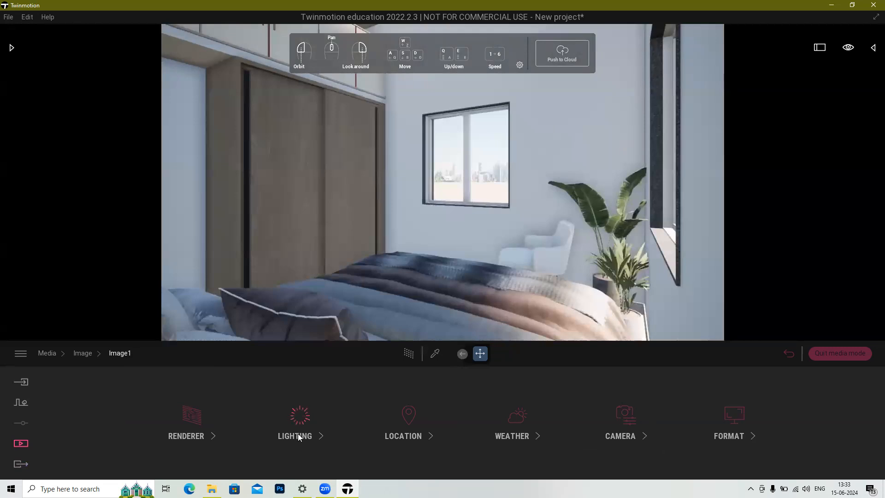
Step: Change the lighting environment of Image1 to Backdrop HDRI and open its renderer settings
{"action": "left_click", "coordinate": [299, 417]}
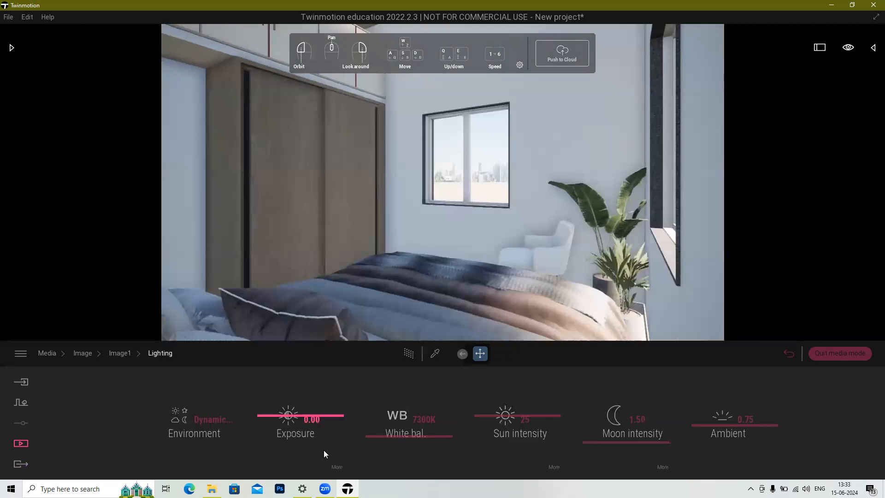
{"action": "left_click", "coordinate": [205, 420]}
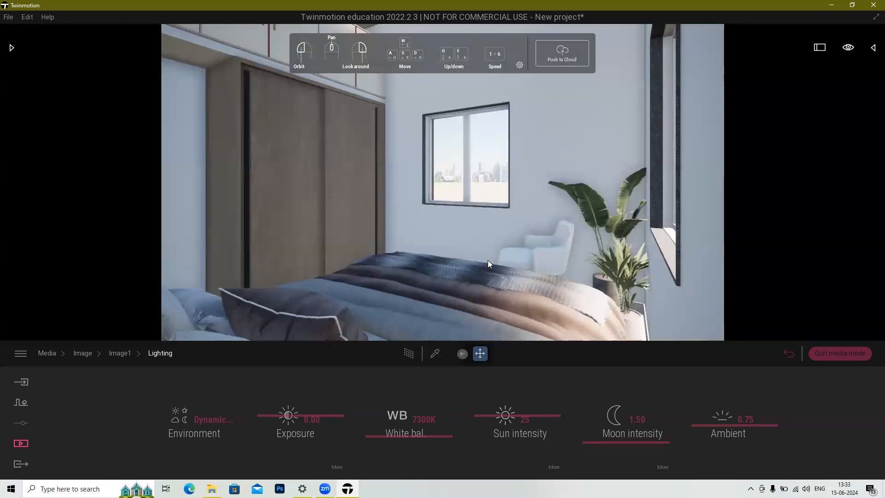
{"action": "left_click", "coordinate": [208, 421]}
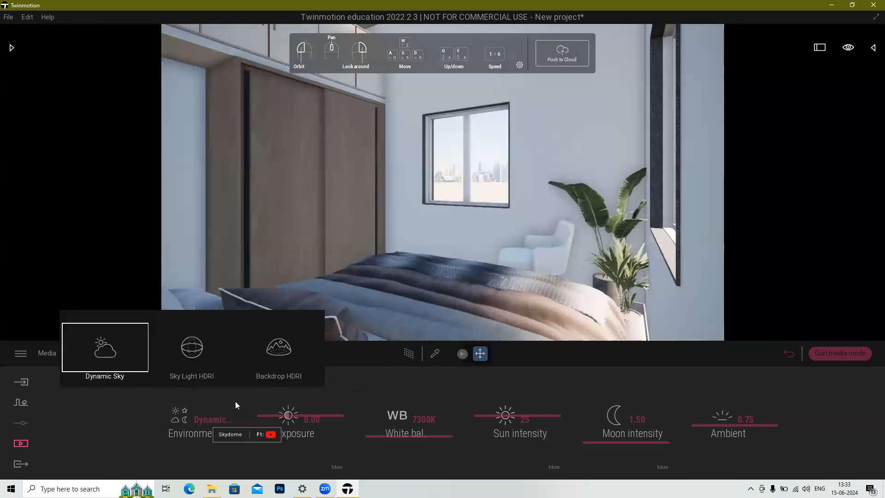
{"action": "left_click", "coordinate": [281, 350]}
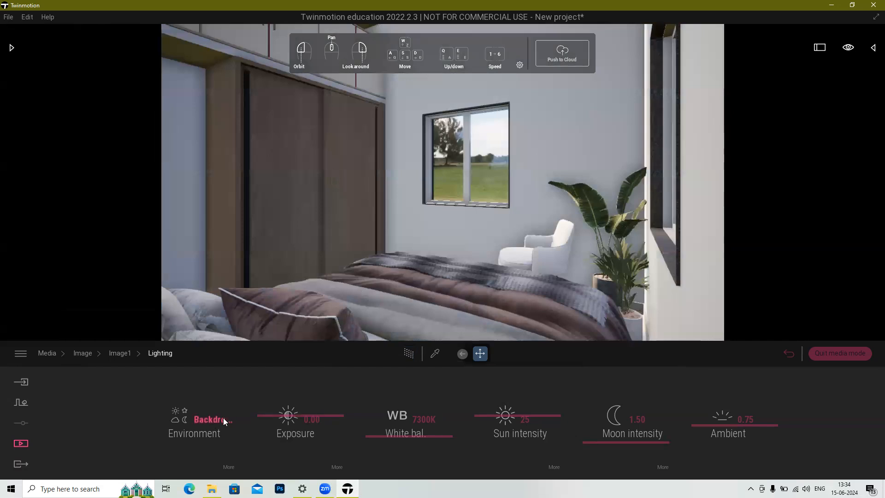
{"action": "left_click", "coordinate": [122, 353]}
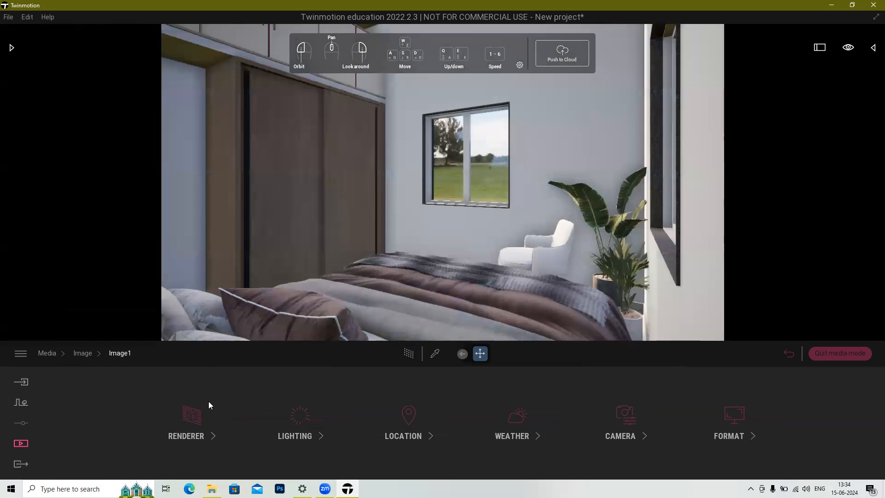
{"action": "left_click", "coordinate": [190, 434]}
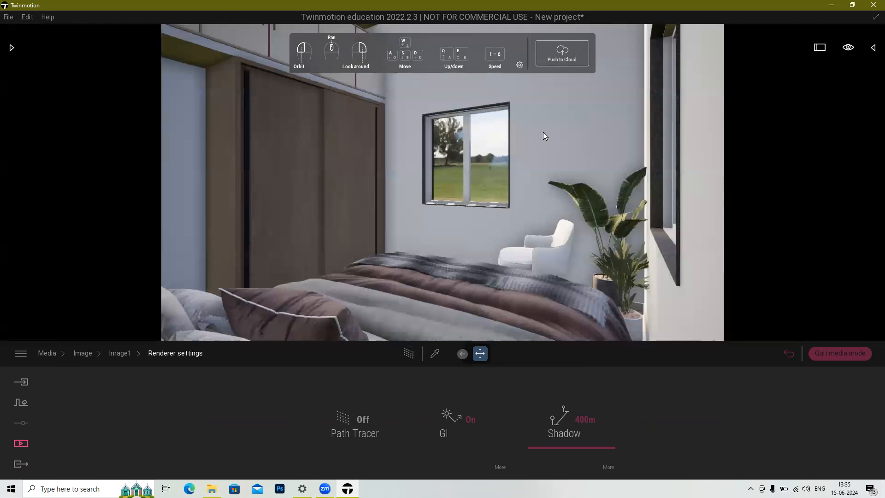
Step: Pick the wood material of the wardrobe doors and set its reflection to 64%
{"action": "left_click", "coordinate": [435, 353]}
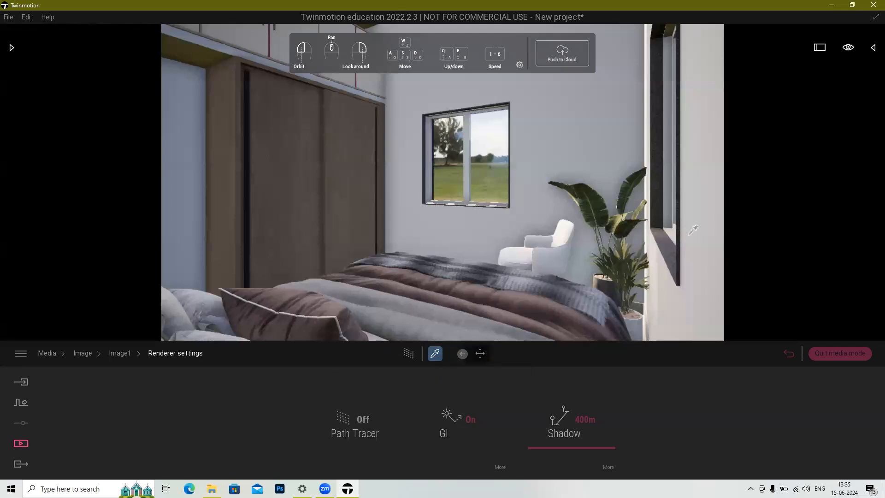
{"action": "left_click", "coordinate": [310, 178]}
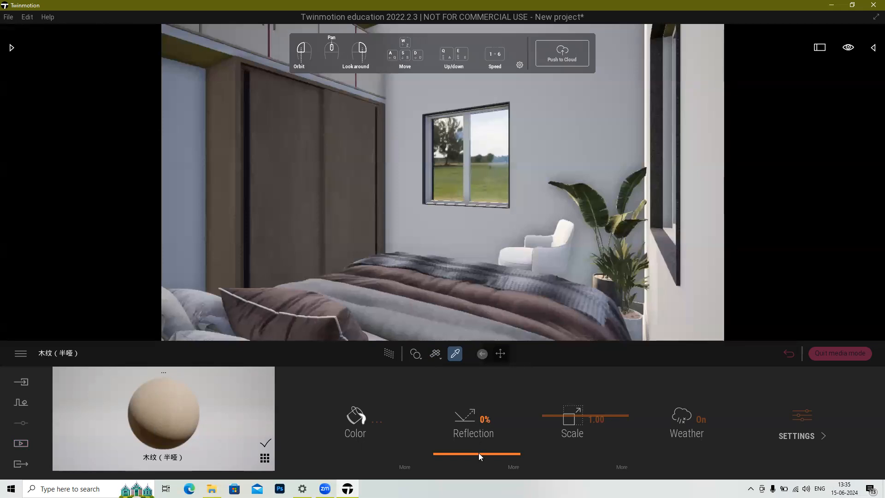
{"action": "left_click_drag", "start_coordinate": [479, 452], "coordinate": [475, 393]}
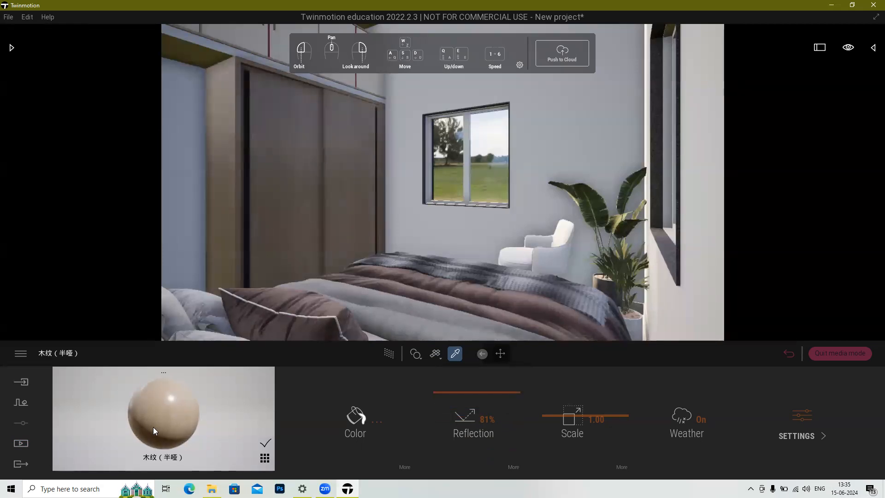
{"action": "mouse_move", "coordinate": [473, 392]}
{"action": "left_mouse_down"}
{"action": "mouse_move", "coordinate": [473, 445]}
{"action": "mouse_move", "coordinate": [474, 395]}
{"action": "mouse_move", "coordinate": [474, 405]}
{"action": "left_mouse_up"}
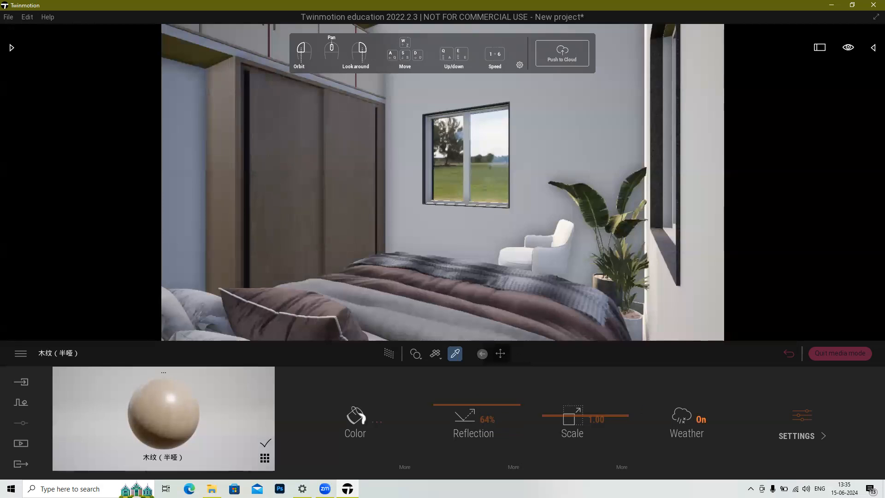
Step: Set the bump of the wardrobe doors' wood material to 100% and try its metalness effect, leaving metalness off
{"action": "left_click", "coordinate": [803, 421]}
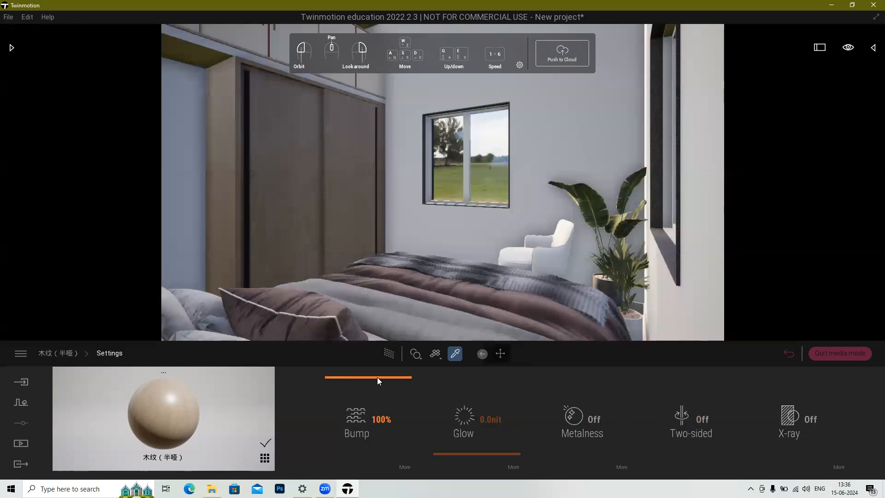
{"action": "left_click_drag", "start_coordinate": [377, 377], "coordinate": [372, 341]}
{"action": "left_click", "coordinate": [594, 420]}
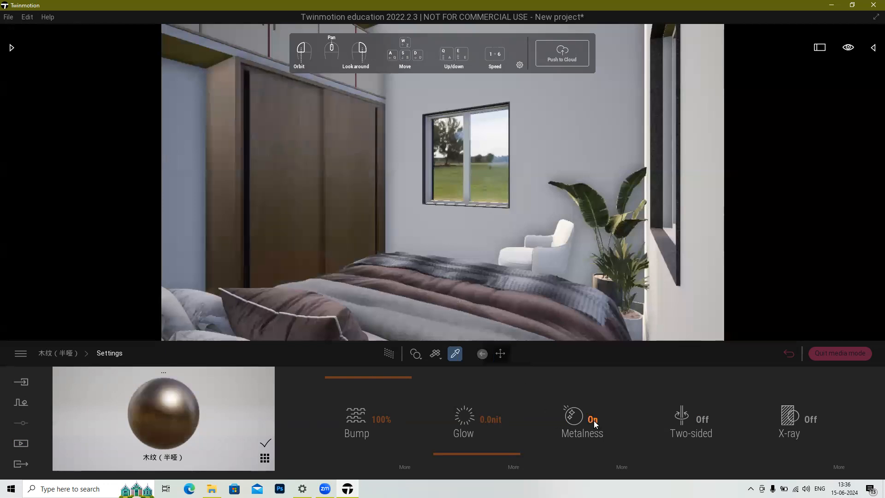
{"action": "left_click", "coordinate": [593, 420]}
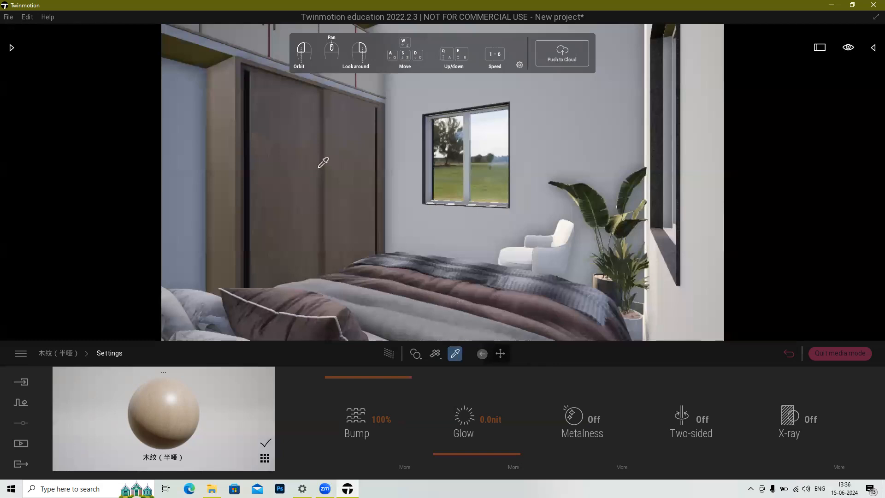
Step: Pick the Pearl_Cream material of the overhead cabinets and open the wood materials in the library
{"action": "left_click", "coordinate": [460, 148]}
{"action": "left_click", "coordinate": [344, 168]}
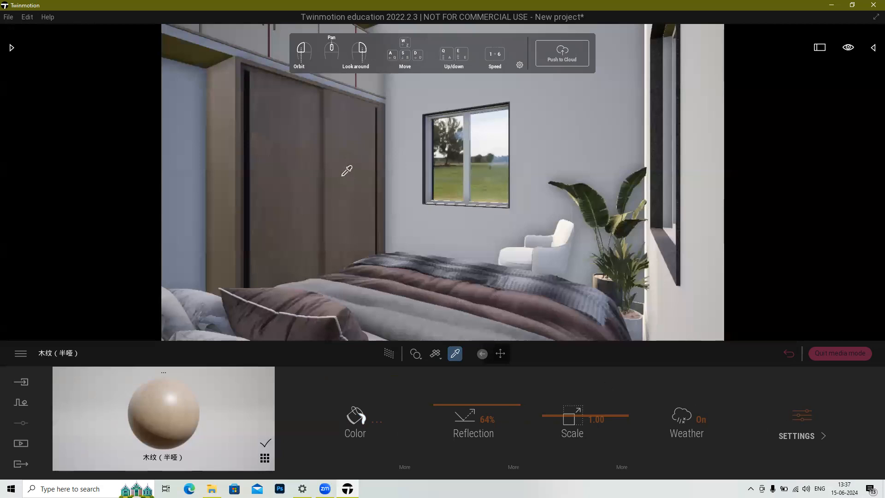
{"action": "left_click", "coordinate": [258, 48]}
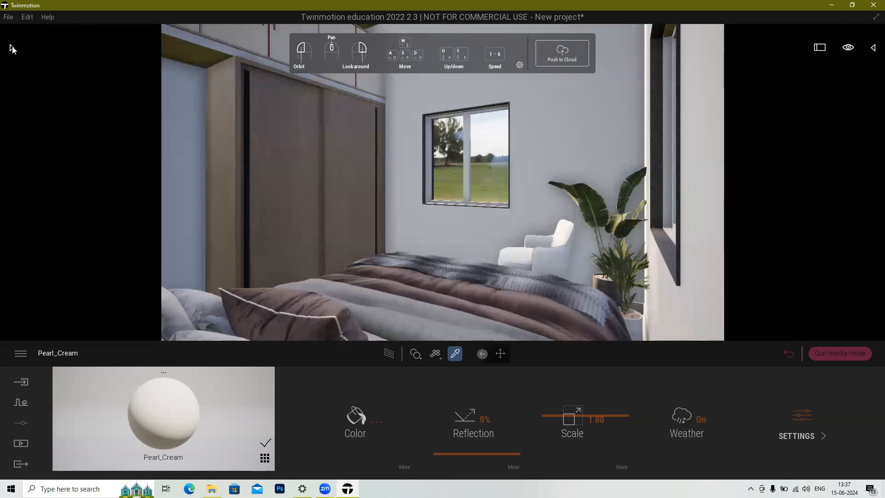
{"action": "left_click", "coordinate": [12, 47]}
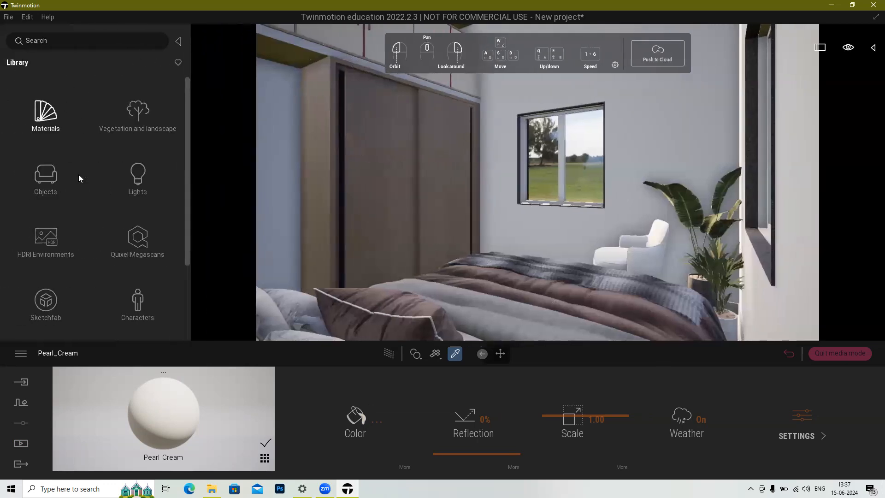
{"action": "left_click", "coordinate": [48, 117]}
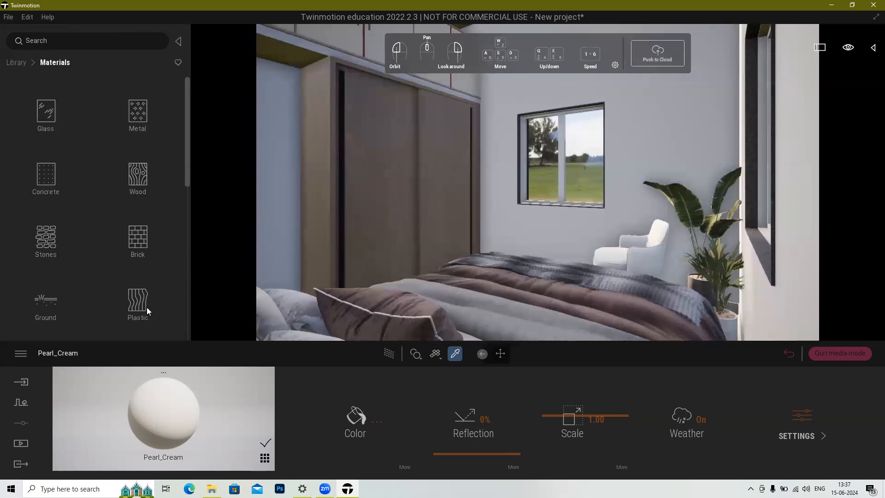
{"action": "left_click", "coordinate": [144, 183]}
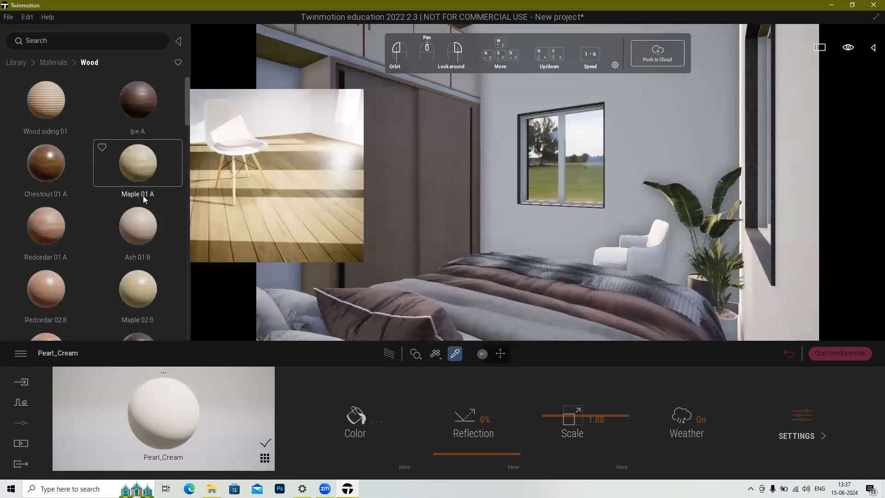
Step: Browse the wood materials and replace the overhead cabinets' Pearl_Cream material with Chestnut 05 G
{"action": "scroll", "coordinate": [133, 270], "scroll_direction": "down", "scroll_amount": 1}
{"action": "scroll", "coordinate": [132, 269], "scroll_direction": "down", "scroll_amount": 10}
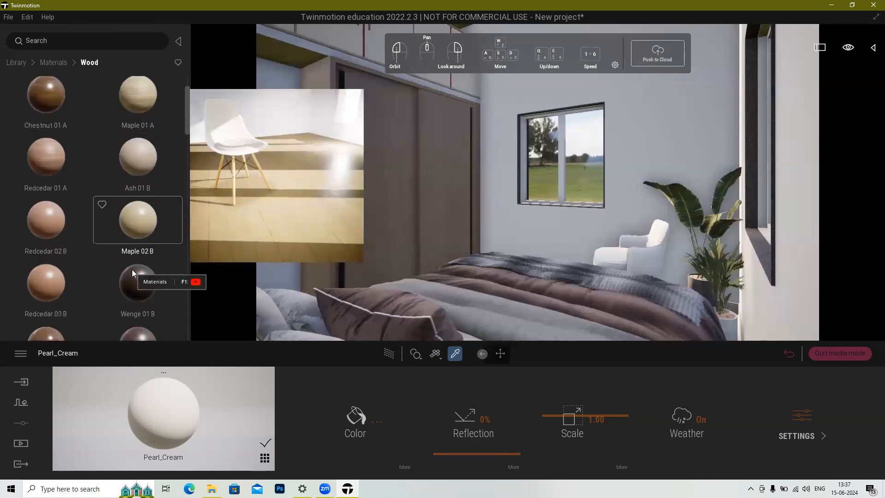
{"action": "scroll", "coordinate": [133, 273], "scroll_direction": "down", "scroll_amount": 10}
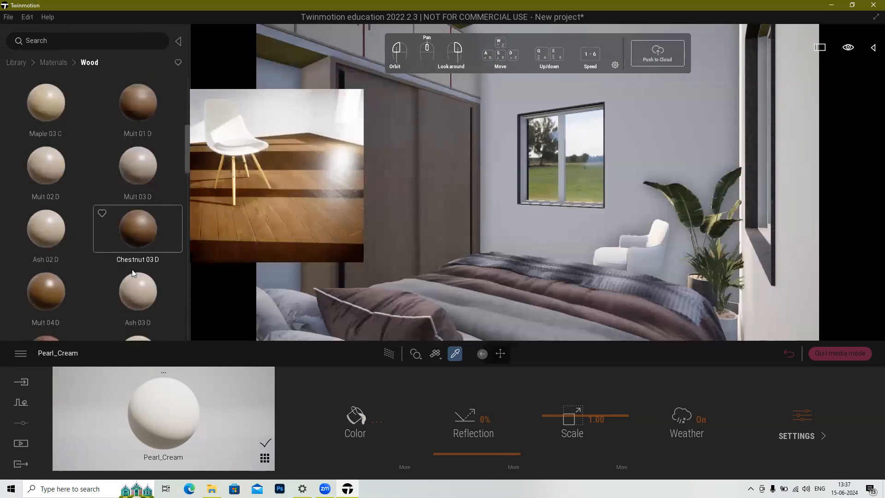
{"action": "scroll", "coordinate": [132, 269], "scroll_direction": "down", "scroll_amount": 8}
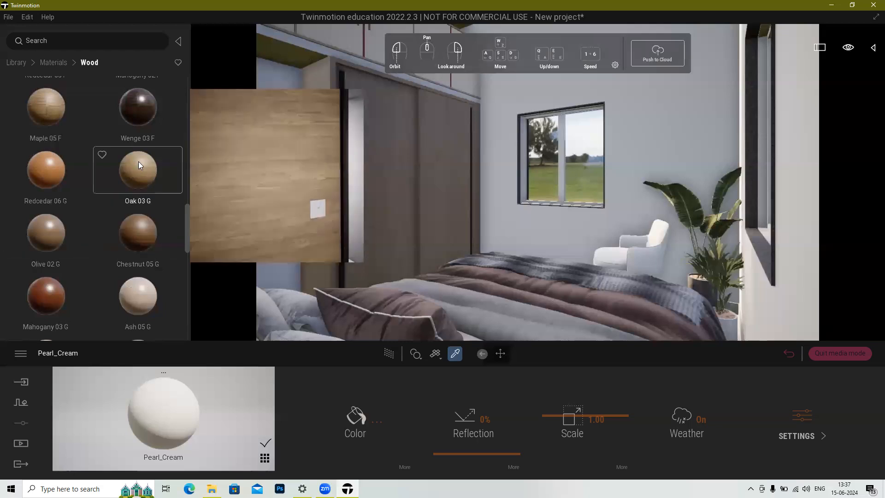
{"action": "scroll", "coordinate": [139, 215], "scroll_direction": "down", "scroll_amount": 1}
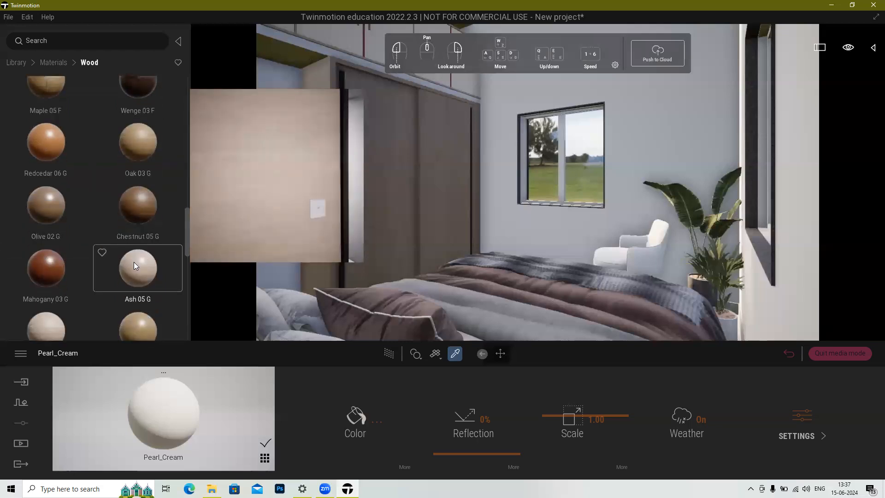
{"action": "scroll", "coordinate": [134, 262], "scroll_direction": "down", "scroll_amount": 1}
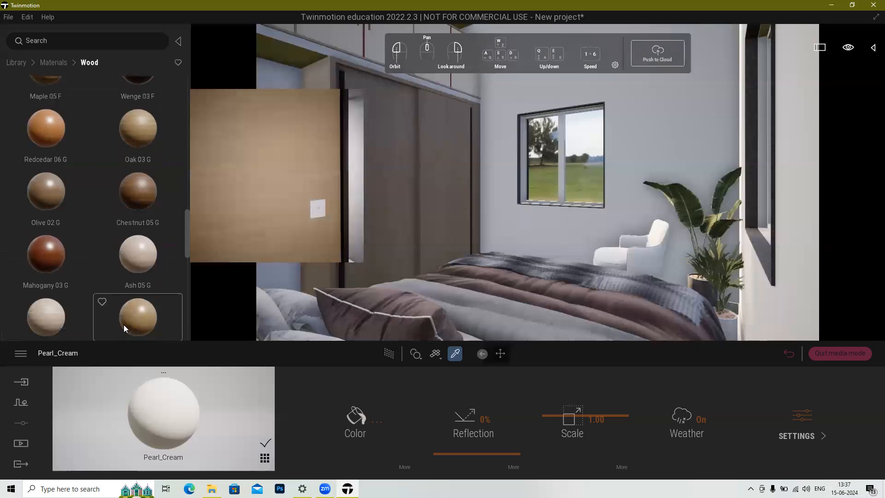
{"action": "scroll", "coordinate": [132, 320], "scroll_direction": "down", "scroll_amount": 1}
{"action": "scroll", "coordinate": [132, 320], "scroll_direction": "down", "scroll_amount": 1}
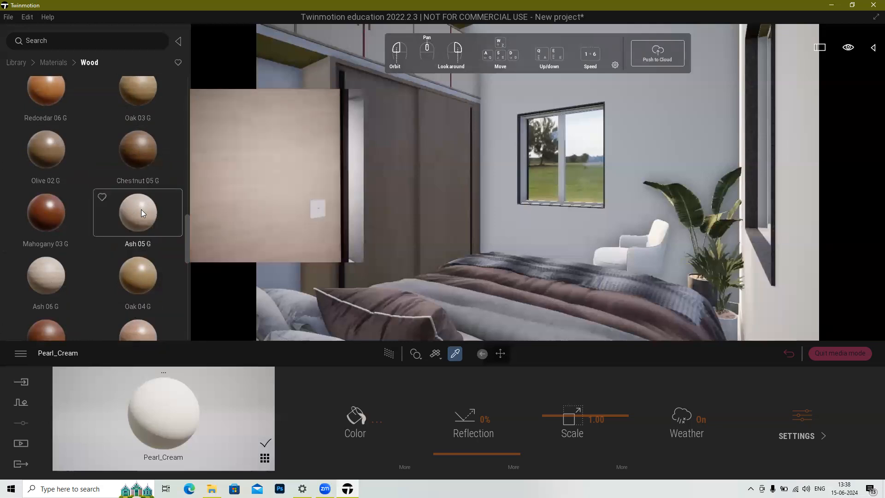
{"action": "left_click", "coordinate": [146, 145]}
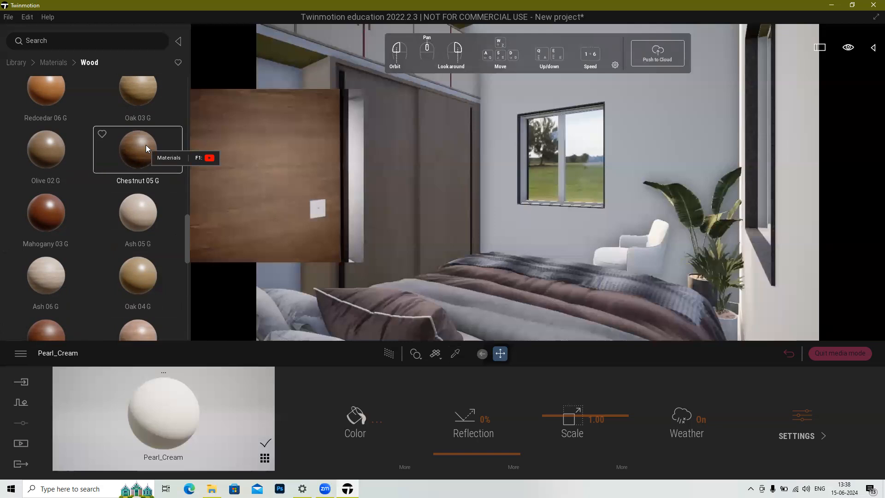
{"action": "left_click_drag", "start_coordinate": [143, 154], "coordinate": [166, 422]}
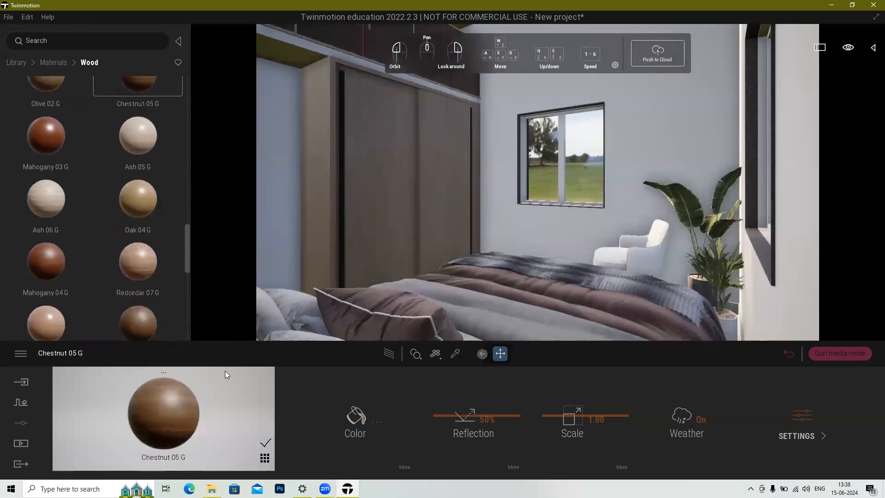
Step: Try Ash 06 G and Redcedar 07 G as the wood material of the overhead cabinets
{"action": "mouse_move", "coordinate": [136, 139]}
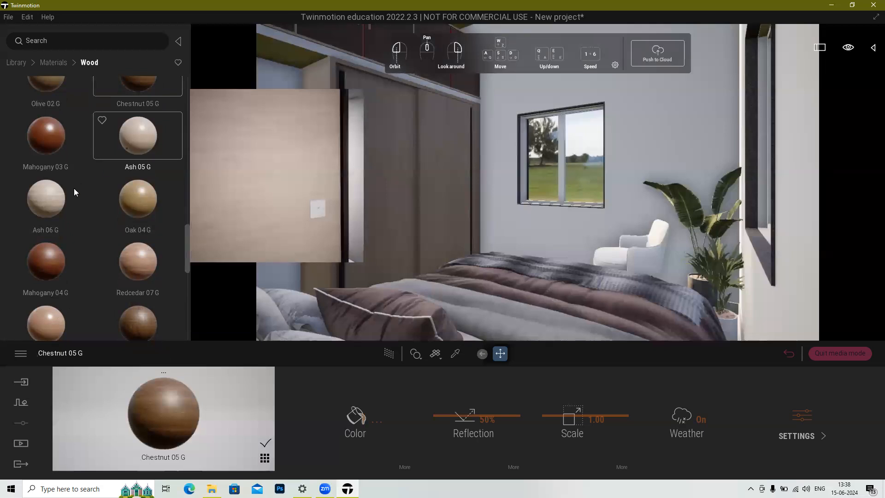
{"action": "scroll", "coordinate": [56, 202], "scroll_direction": "down", "scroll_amount": 1}
{"action": "left_click_drag", "start_coordinate": [161, 364], "coordinate": [168, 406]}
{"action": "mouse_move", "coordinate": [112, 213]}
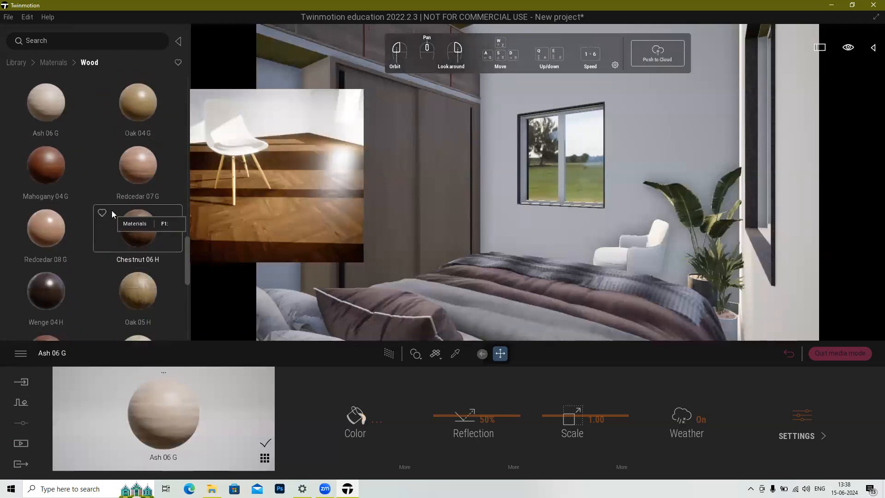
{"action": "scroll", "coordinate": [111, 210], "scroll_direction": "up", "scroll_amount": 1}
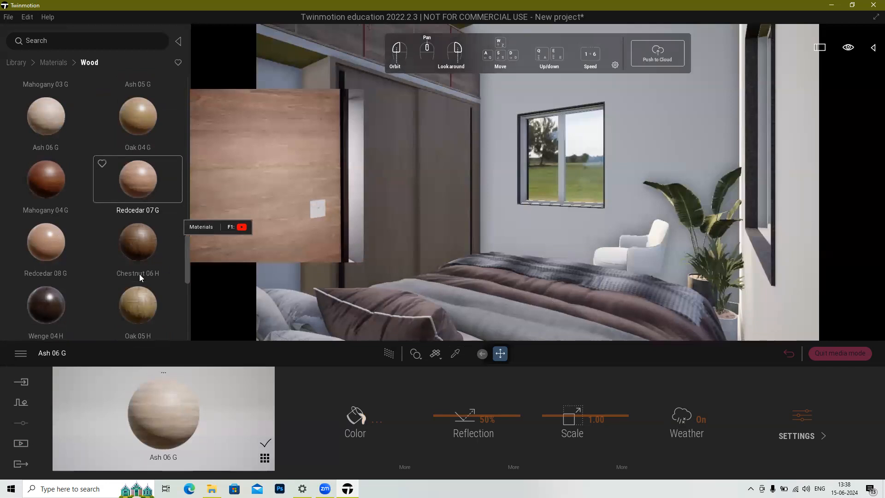
{"action": "left_click_drag", "start_coordinate": [140, 186], "coordinate": [164, 404]}
Step: Apply Oak 04 G as the overhead cabinets' material and activate the material picker
{"action": "mouse_move", "coordinate": [126, 187]}
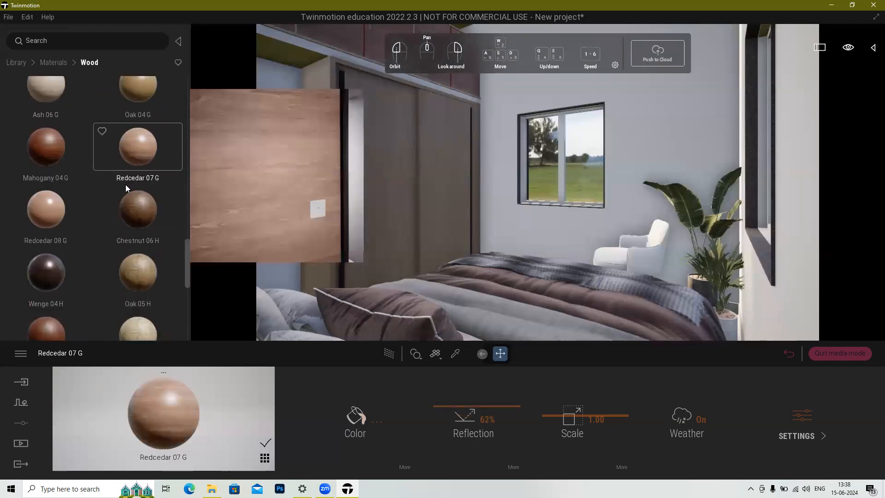
{"action": "scroll", "coordinate": [126, 184], "scroll_direction": "up", "scroll_amount": 3}
{"action": "left_click_drag", "start_coordinate": [138, 125], "coordinate": [144, 423]}
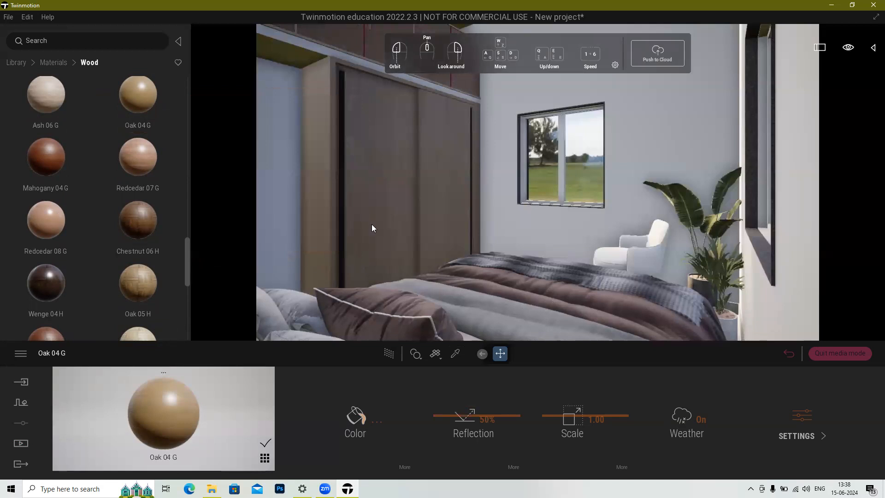
{"action": "left_click", "coordinate": [455, 353]}
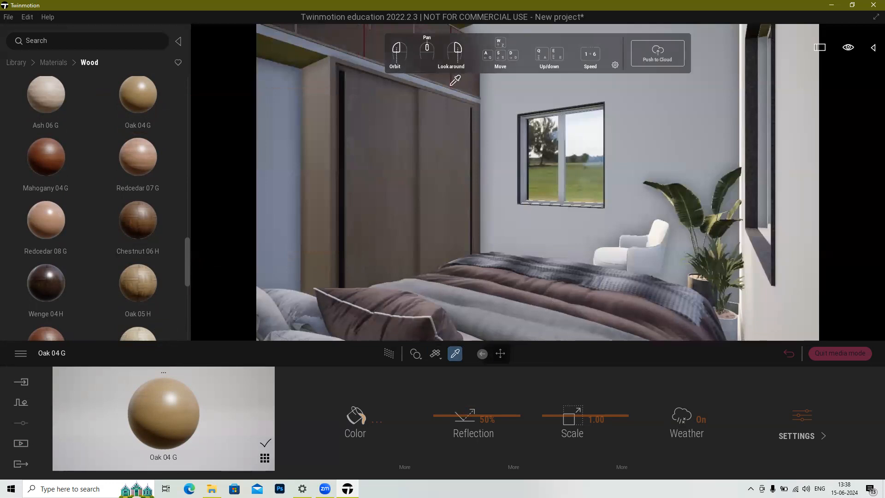
Step: Save the project as ttttttt in the Downloads folder
{"action": "left_click", "coordinate": [9, 18]}
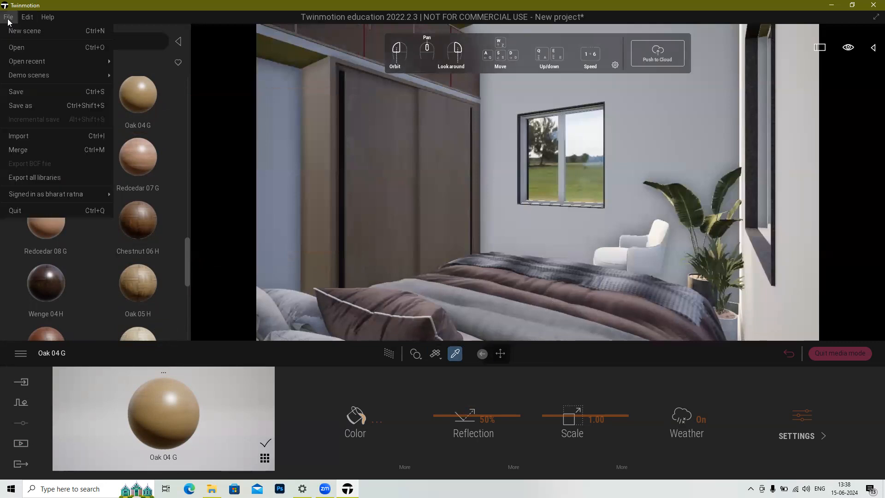
{"action": "left_click", "coordinate": [40, 95]}
{"action": "scroll", "coordinate": [371, 326], "scroll_direction": "up", "scroll_amount": 2}
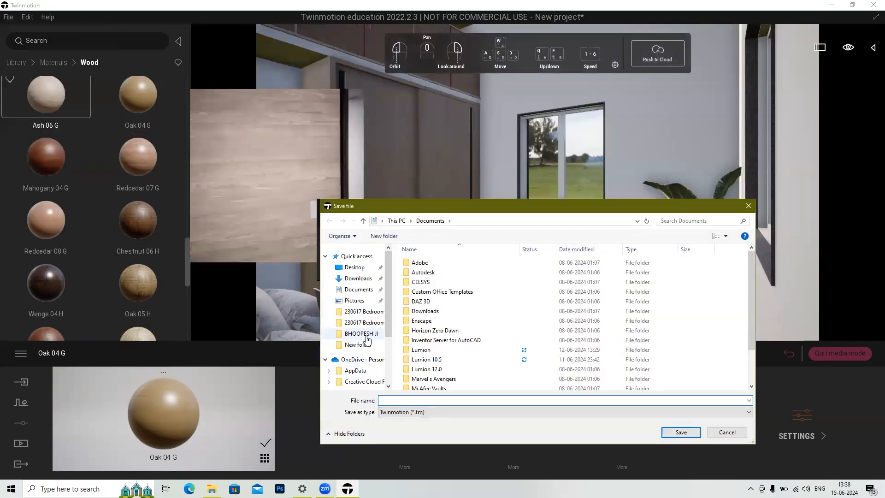
{"action": "left_click", "coordinate": [364, 278]}
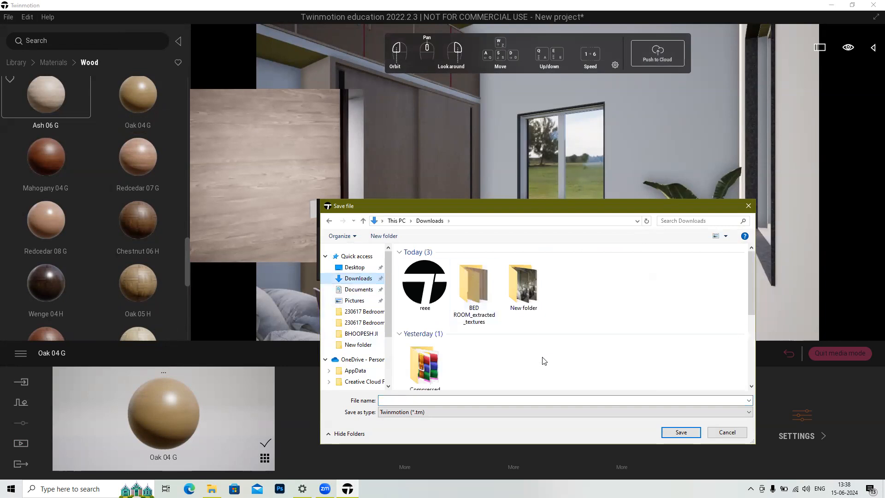
{"action": "left_click", "coordinate": [456, 399]}
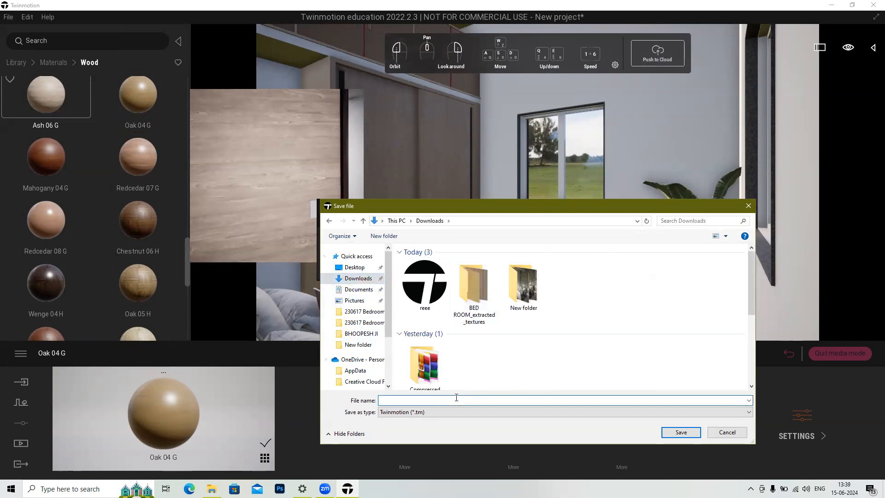
{"action": "type", "text": "ttttttt"}
{"action": "left_click", "coordinate": [681, 432]}
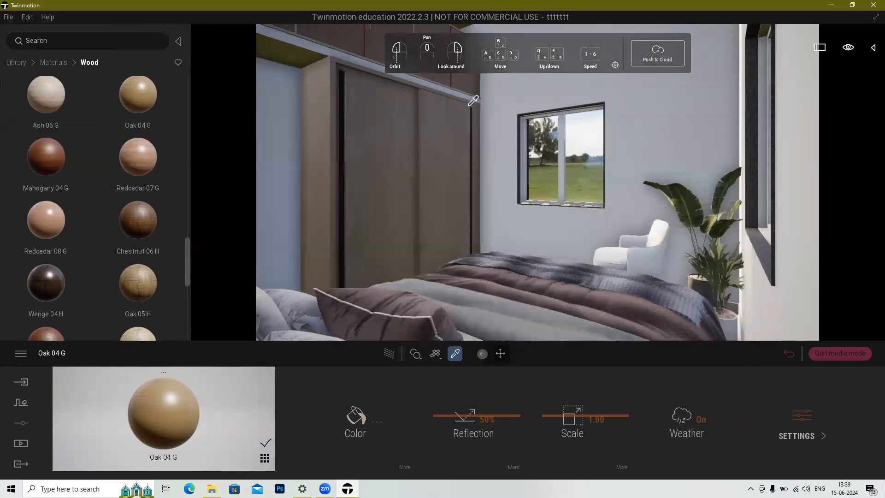
Step: Pick the pink [Color L11] material at the overhead cabinets and replace it with Ash 06 G, trying Oak 04 G first
{"action": "left_click", "coordinate": [452, 79]}
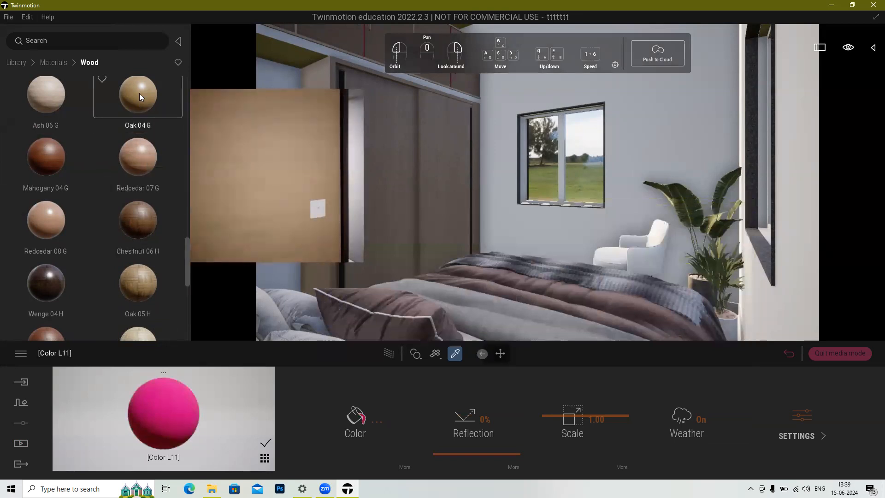
{"action": "left_click_drag", "start_coordinate": [139, 93], "coordinate": [153, 452]}
{"action": "left_click_drag", "start_coordinate": [161, 421], "coordinate": [161, 421]}
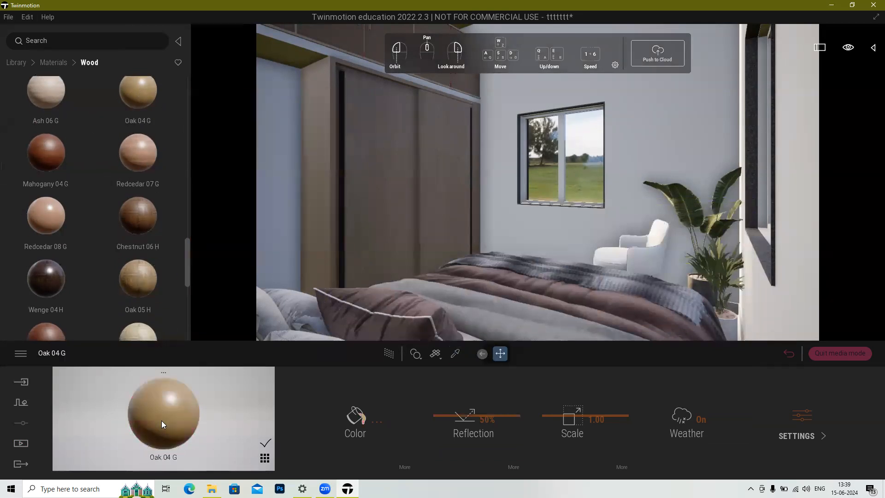
{"action": "scroll", "coordinate": [127, 254], "scroll_direction": "up", "scroll_amount": 1}
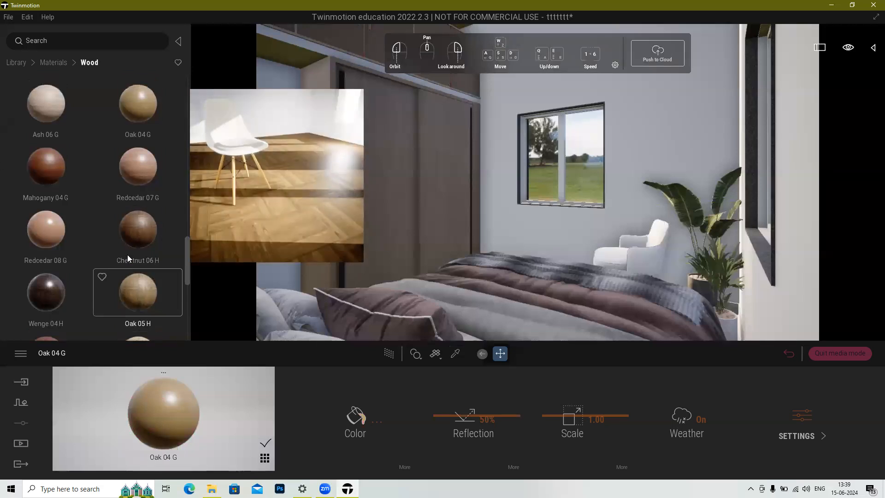
{"action": "scroll", "coordinate": [125, 239], "scroll_direction": "up", "scroll_amount": 1}
{"action": "left_click_drag", "start_coordinate": [59, 128], "coordinate": [165, 435]}
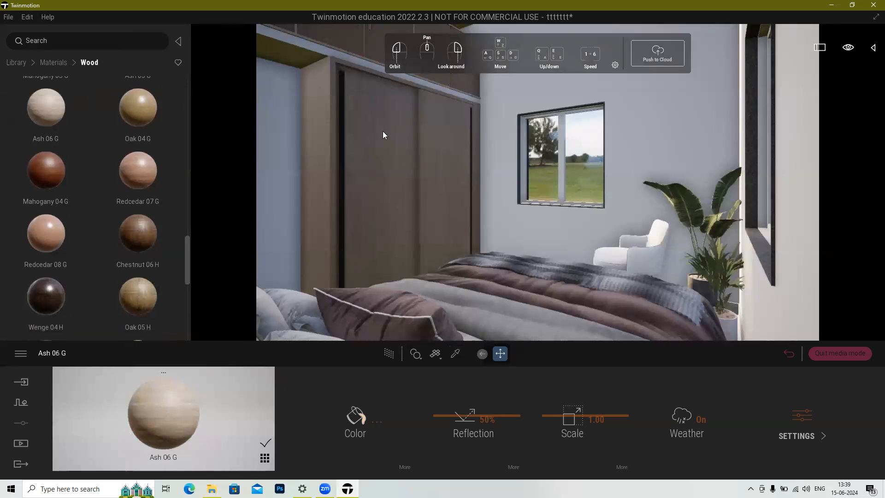
Step: Pick the Oak 04 G material of the overhead cabinets and set its reflection to 58%
{"action": "left_click", "coordinate": [455, 353]}
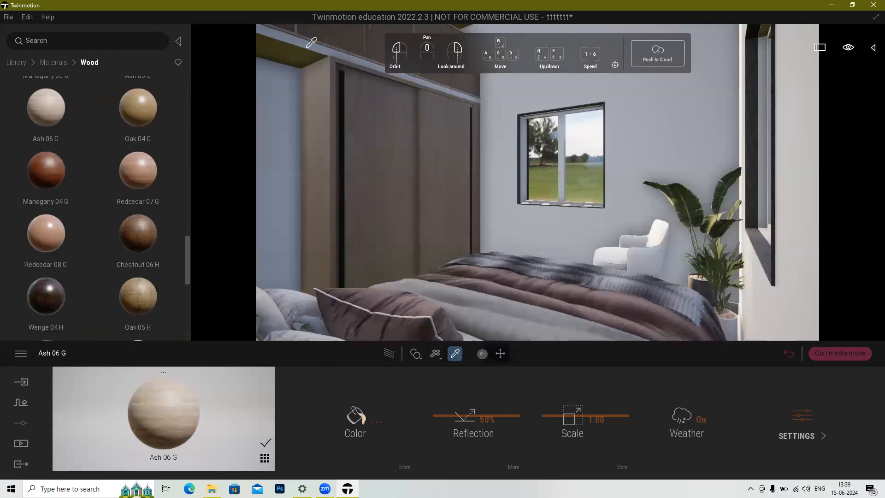
{"action": "left_click", "coordinate": [341, 35]}
{"action": "left_click_drag", "start_coordinate": [473, 420], "coordinate": [480, 410]}
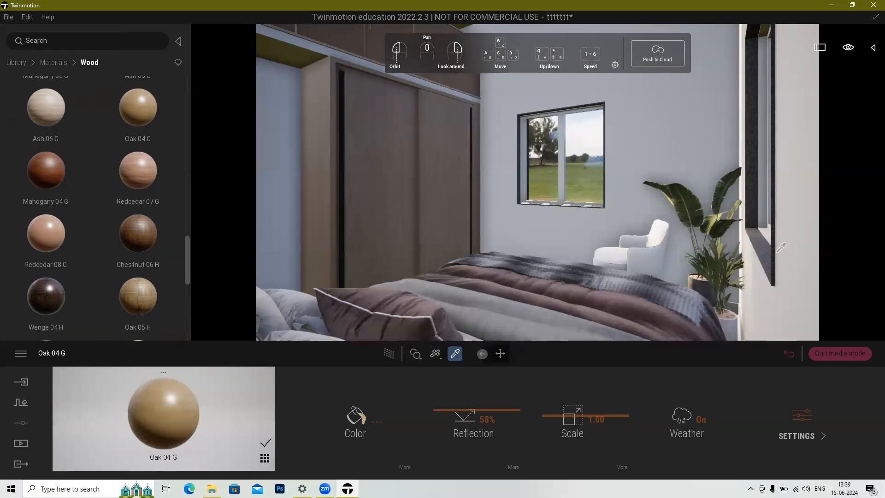
Step: Pick the [Granite Dark Gray] material of the side window's surround and set its reflection to 59%
{"action": "left_click", "coordinate": [765, 244]}
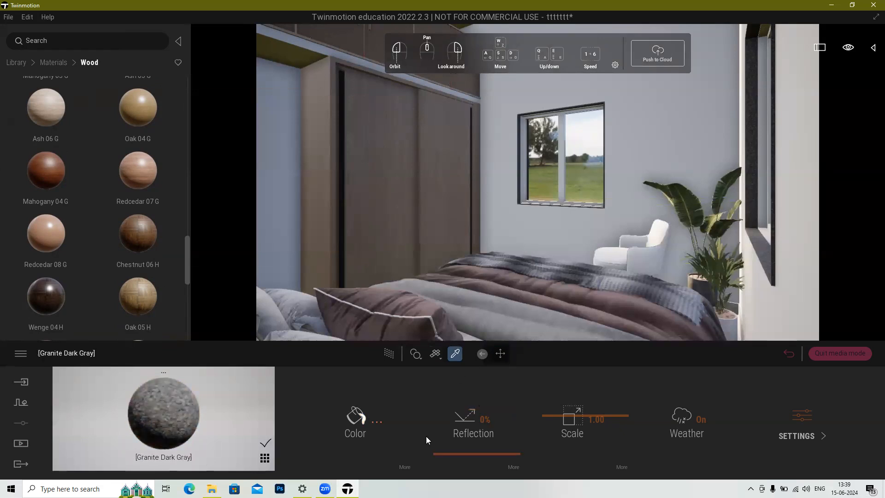
{"action": "mouse_move", "coordinate": [484, 419]}
{"action": "left_mouse_down"}
{"action": "mouse_move", "coordinate": [486, 400]}
{"action": "mouse_move", "coordinate": [488, 409]}
{"action": "left_mouse_up"}
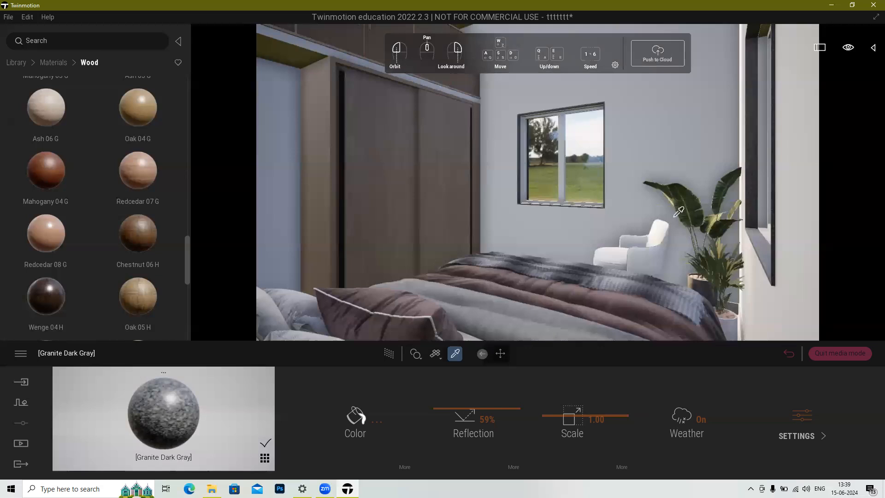
{"action": "left_click", "coordinate": [571, 316]}
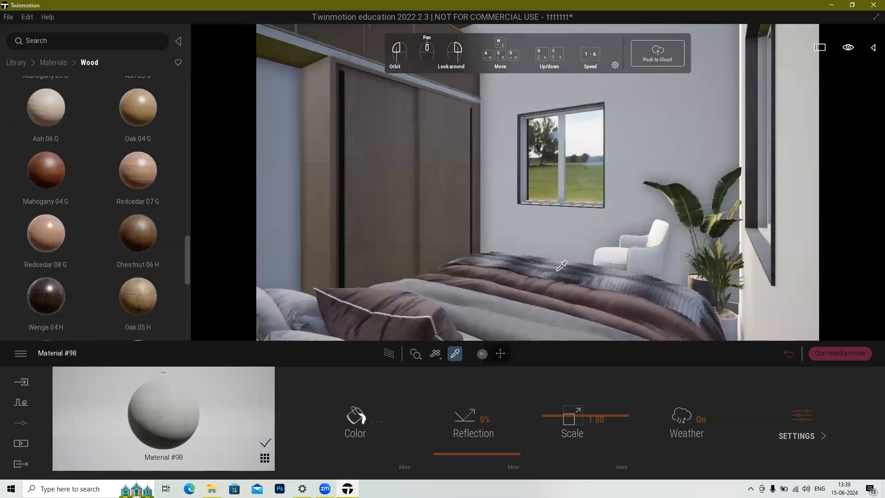
{"action": "left_click", "coordinate": [423, 305]}
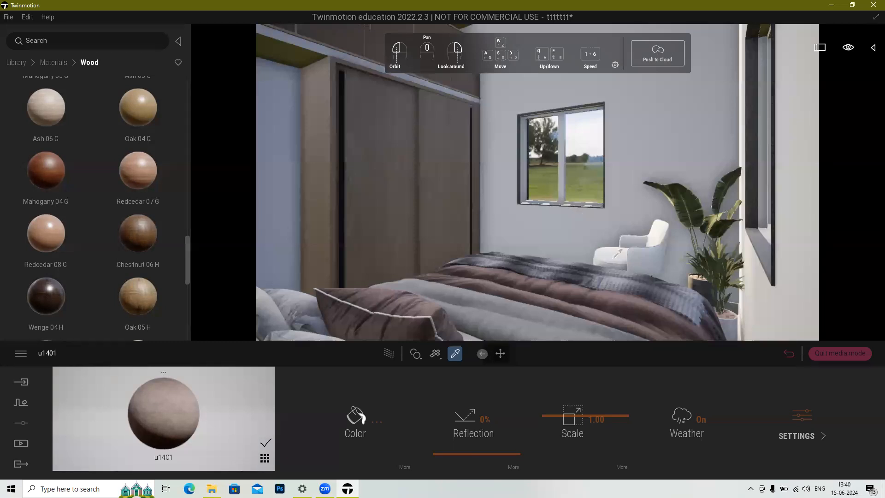
{"action": "left_click", "coordinate": [604, 273]}
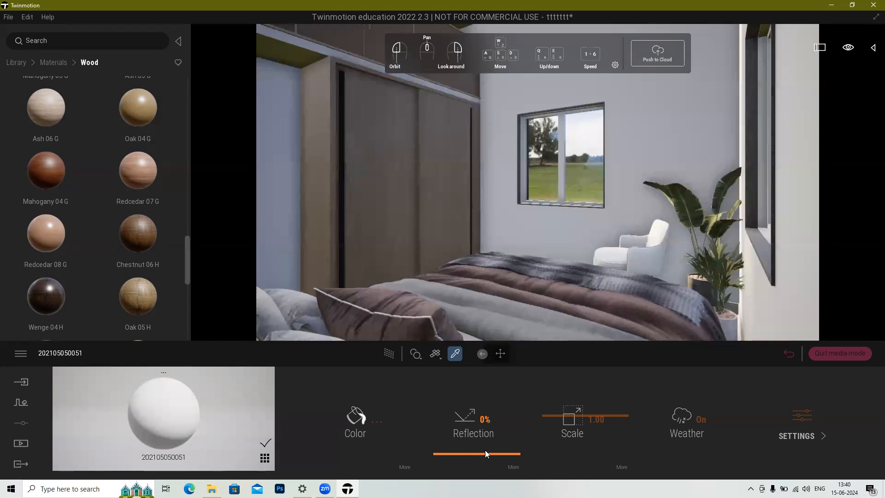
{"action": "left_click_drag", "start_coordinate": [485, 453], "coordinate": [486, 427]}
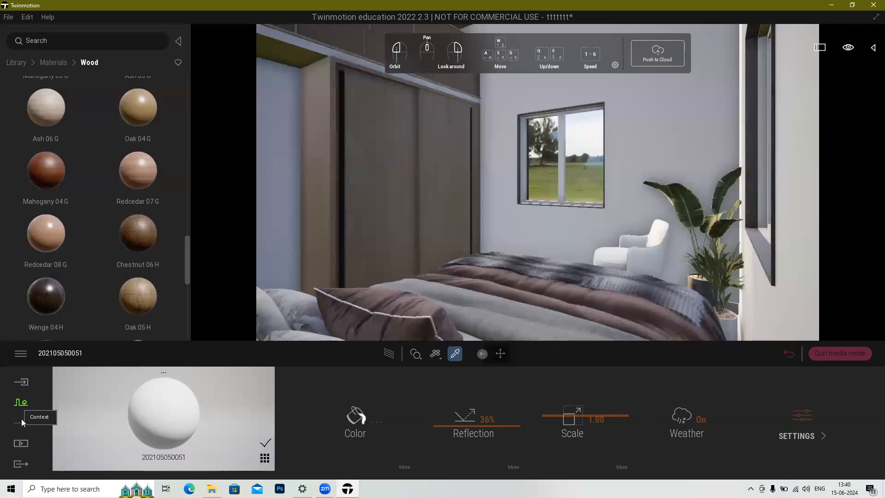
{"action": "left_click", "coordinate": [178, 41]}
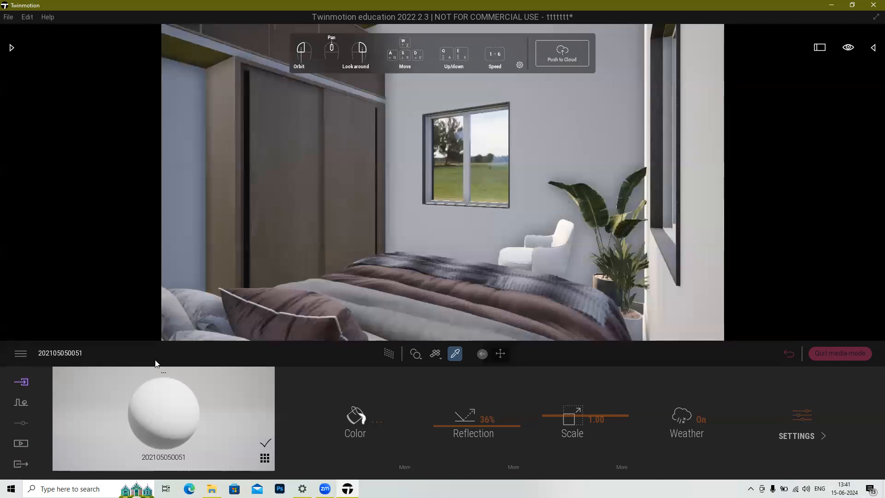
Step: Turn on the Path Tracer in the renderer settings of Image1
{"action": "left_click", "coordinate": [788, 354]}
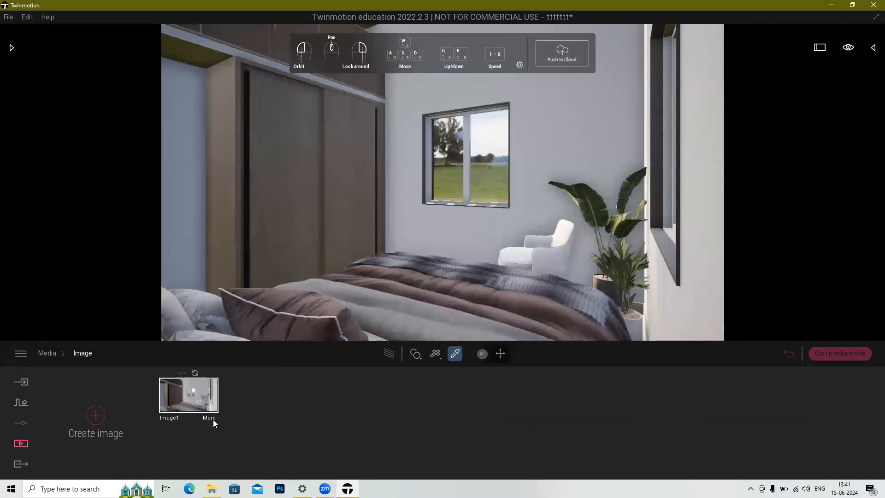
{"action": "left_click", "coordinate": [213, 419]}
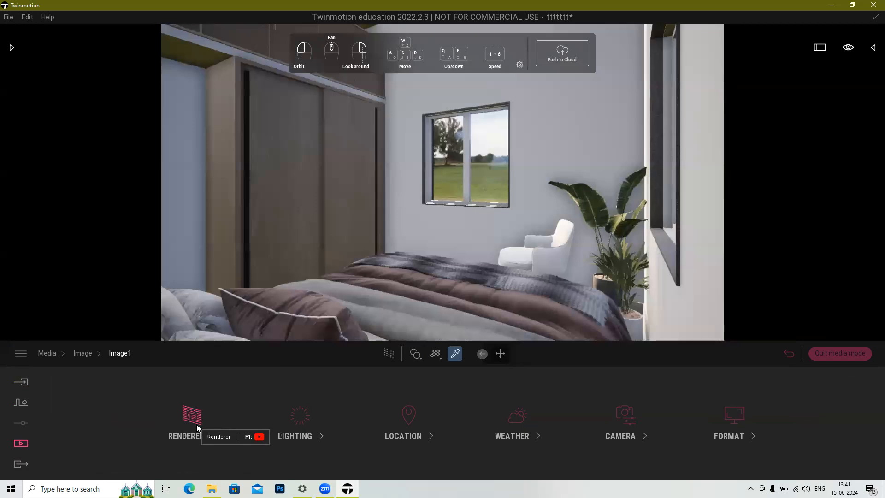
{"action": "left_click", "coordinate": [196, 423]}
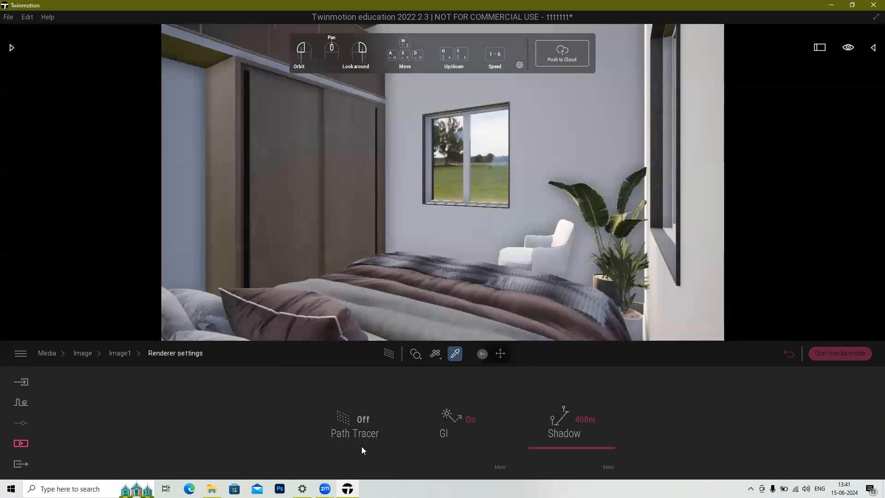
{"action": "left_click", "coordinate": [341, 420]}
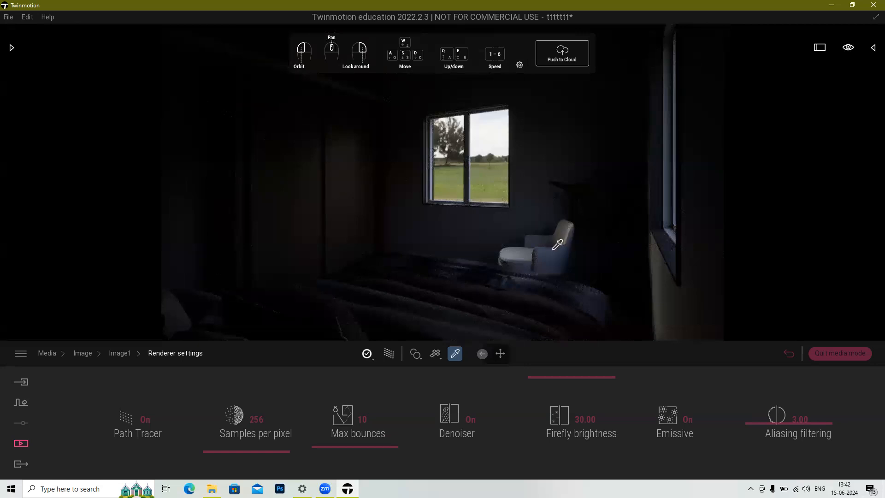
Step: Set the Path Tracer's max bounces to 25 and save the project
{"action": "left_click", "coordinate": [371, 421]}
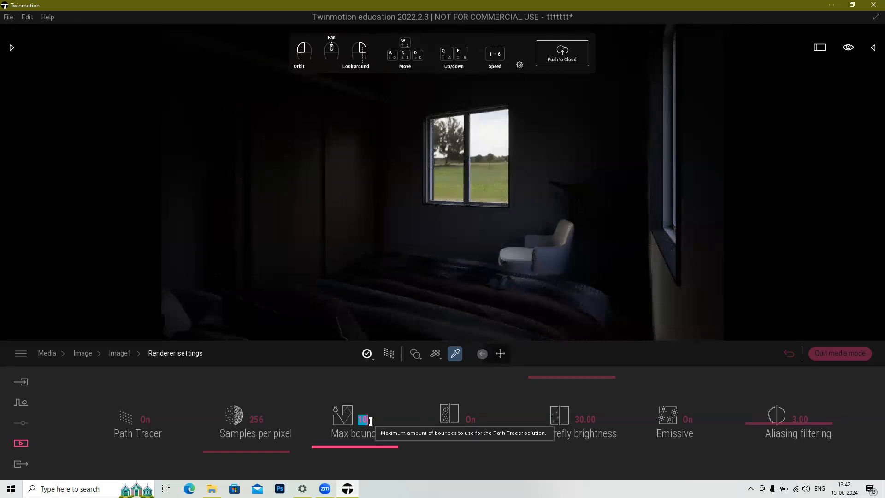
{"action": "key", "text": "BackSpace"}
{"action": "type", "text": "25"}
{"action": "key", "text": "Return"}
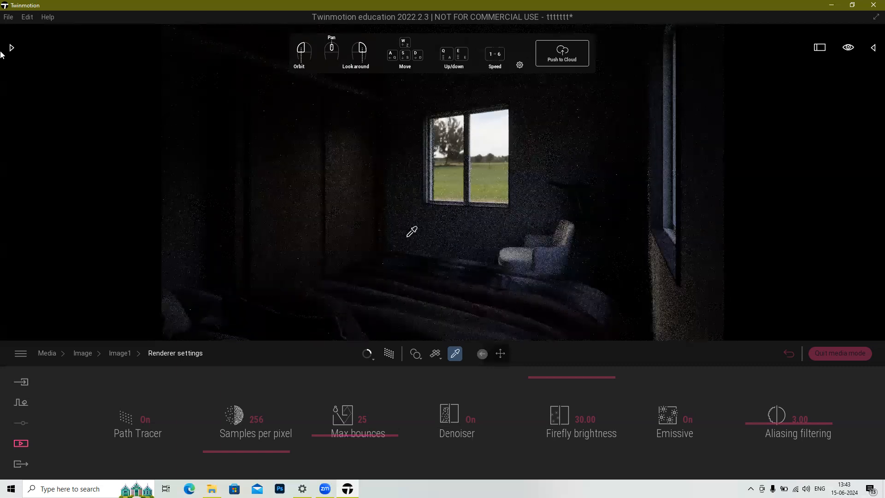
{"action": "left_click", "coordinate": [9, 17]}
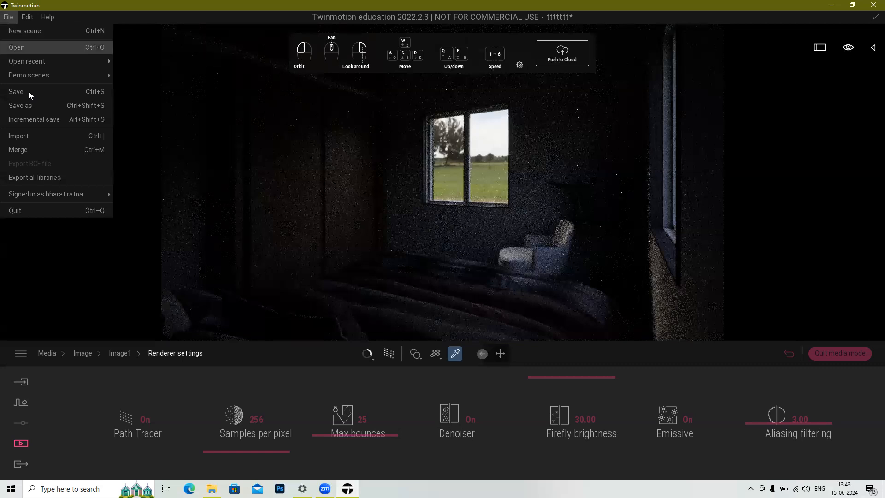
{"action": "left_click", "coordinate": [55, 92]}
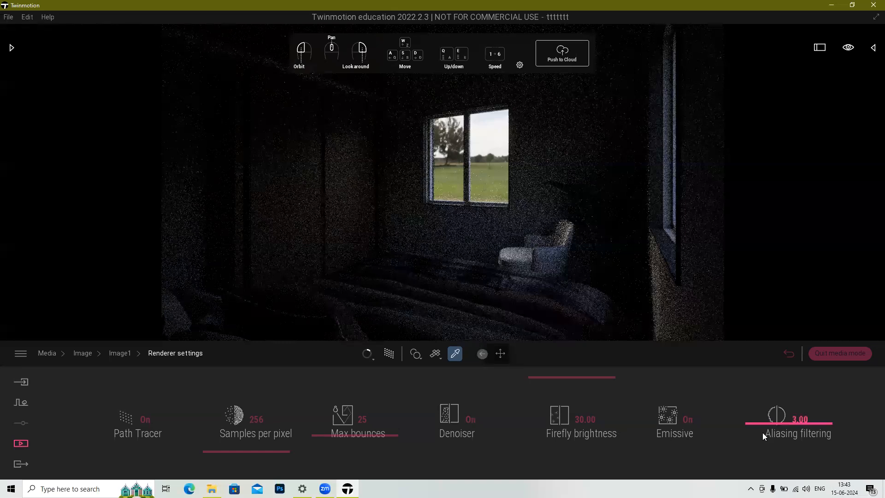
{"action": "mouse_move", "coordinate": [762, 432]}
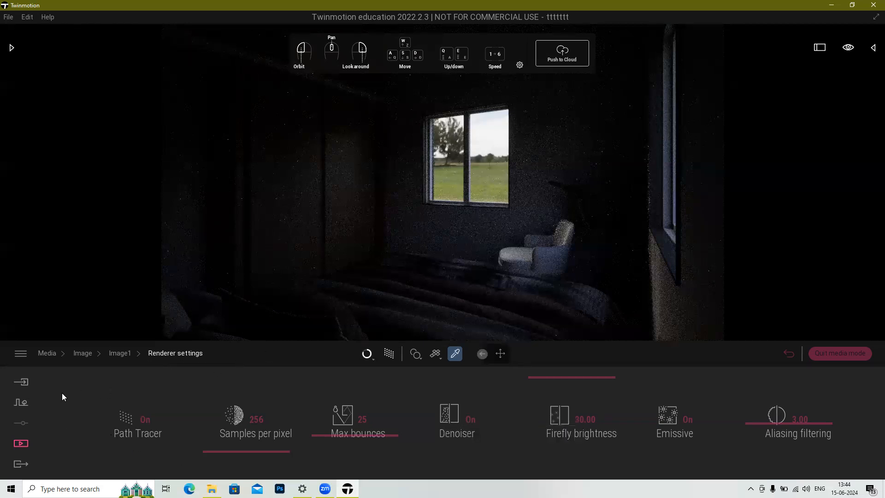
Step: Raise the exposure in Image1's lighting settings to 3.20
{"action": "left_click", "coordinate": [121, 353]}
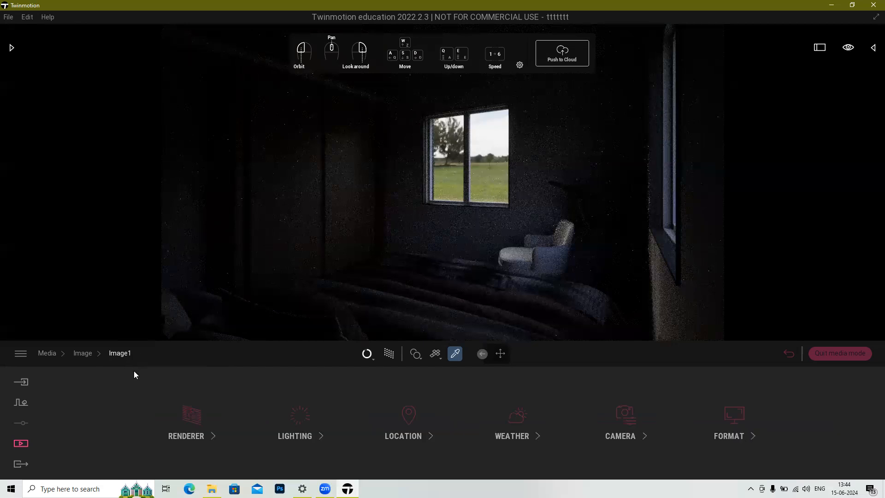
{"action": "left_click", "coordinate": [302, 423]}
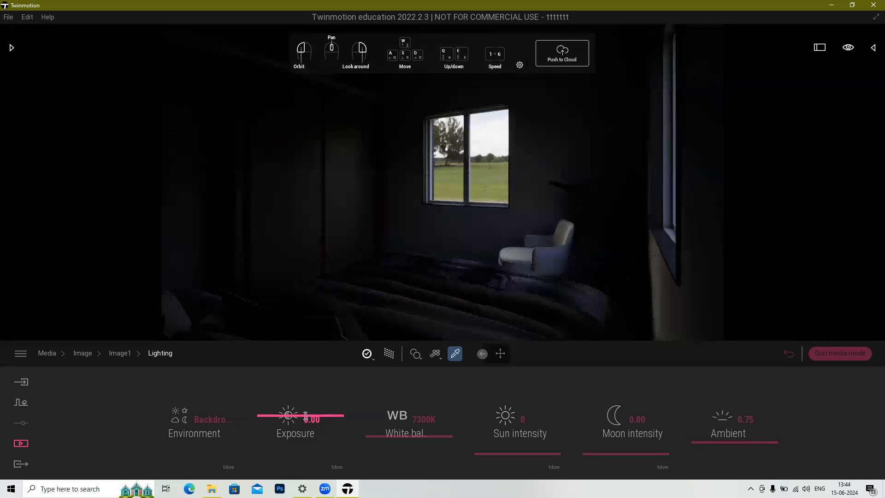
{"action": "left_click", "coordinate": [305, 413]}
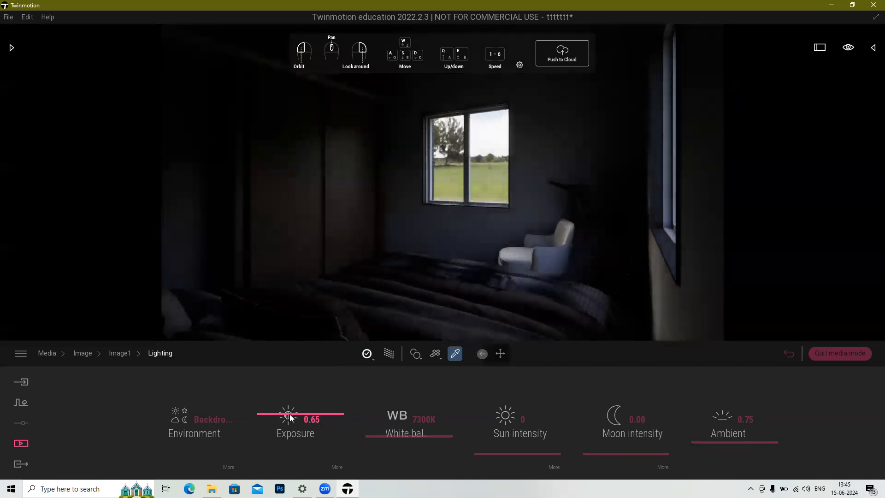
{"action": "left_click_drag", "start_coordinate": [289, 411], "coordinate": [289, 407]}
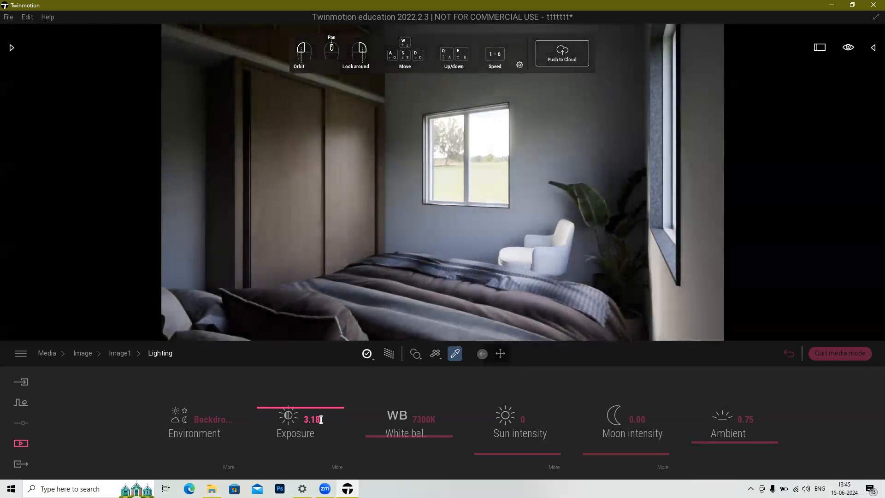
{"action": "left_click", "coordinate": [321, 419]}
{"action": "key", "text": "BackSpace"}
{"action": "key", "text": "BackSpace"}
{"action": "type", "text": "2"}
{"action": "key", "text": "Return"}
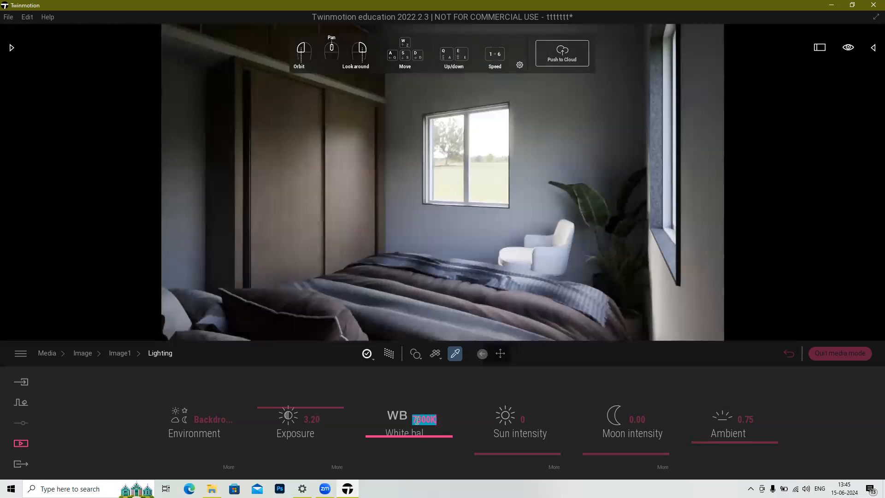
Step: Try a white balance of 9000K and a much cooler one for Image1's lighting
{"action": "left_click", "coordinate": [416, 420]}
{"action": "key", "text": "BackSpace"}
{"action": "type", "text": "9"}
{"action": "key", "text": "Return"}
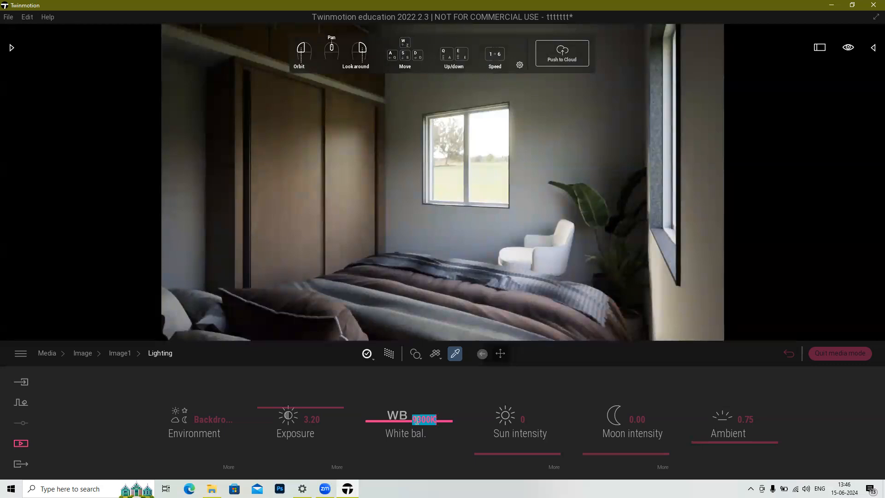
{"action": "left_click", "coordinate": [417, 420]}
{"action": "key", "text": "BackSpace"}
{"action": "key", "text": "BackSpace"}
{"action": "type", "text": "62"}
{"action": "key", "text": "Return"}
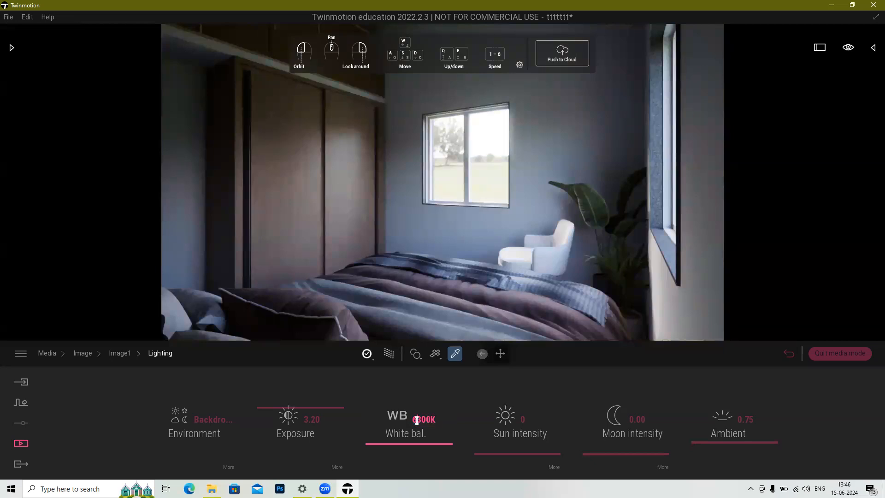
Step: Set the white balance of Image1's lighting to 8000K
{"action": "key", "text": "BackSpace"}
{"action": "type", "text": "8"}
{"action": "key", "text": "Delete"}
{"action": "type", "text": "0"}
{"action": "left_click", "coordinate": [422, 419]}
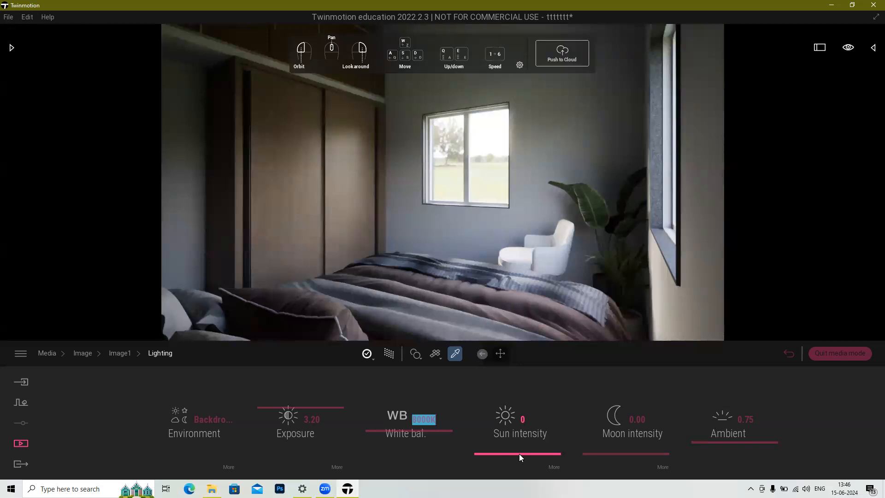
Step: Set the sun intensity of Image1's lighting to 1
{"action": "left_click", "coordinate": [524, 420]}
{"action": "type", "text": "1"}
{"action": "key", "text": "Return"}
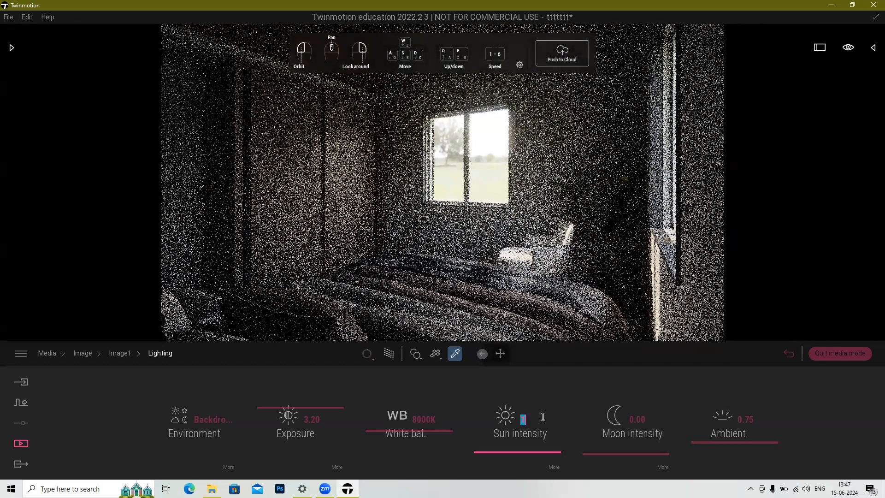
{"action": "key", "text": "Return"}
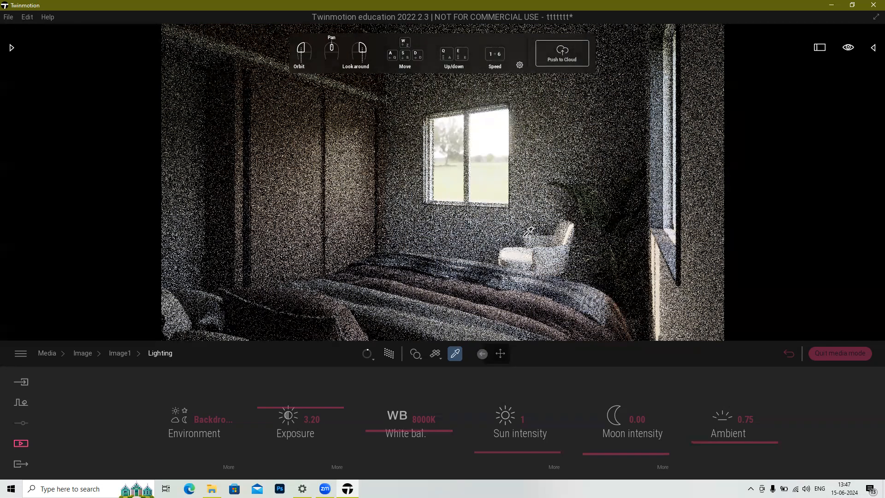
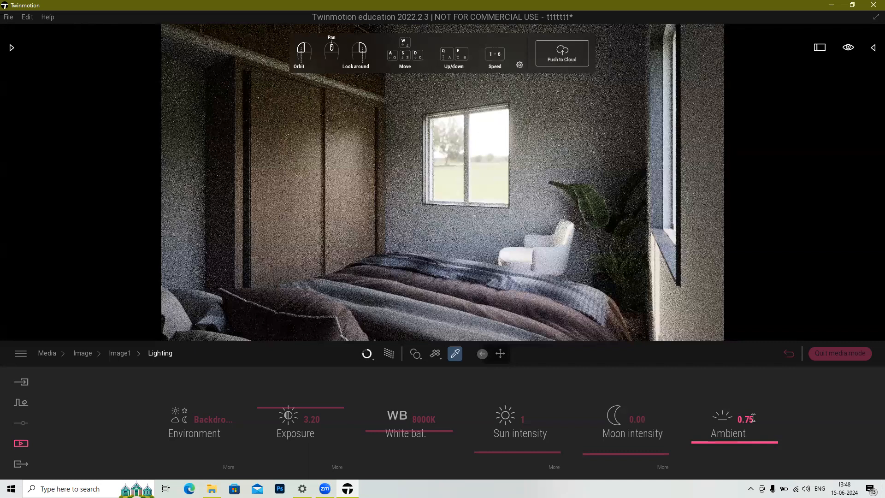
Step: Set the ambient light of Image1 to 1.00
{"action": "left_click", "coordinate": [753, 418]}
{"action": "key", "text": "BackSpace"}
{"action": "type", "text": "1.00"}
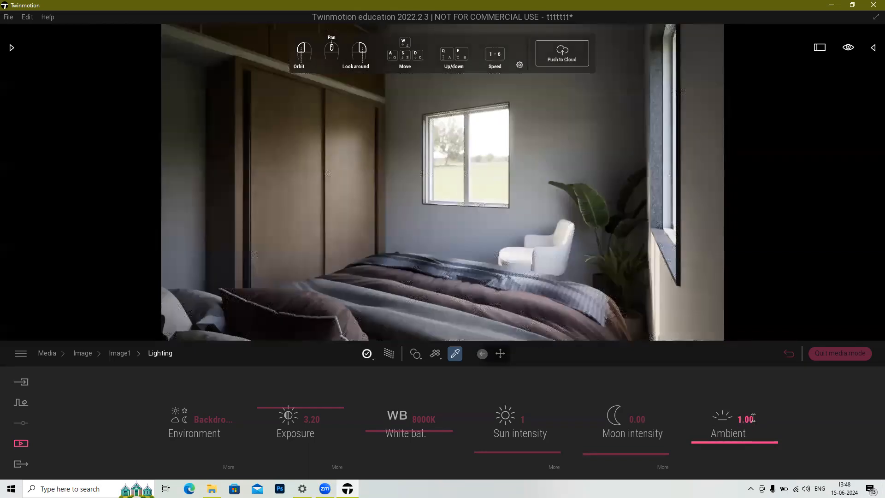
{"action": "key", "text": "Return"}
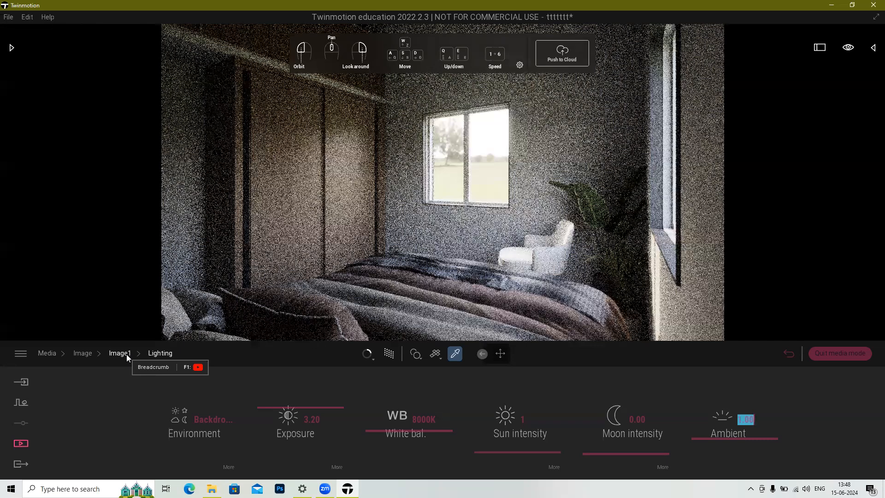
Step: Open the Backdrop HDRI environment's settings and set its intensity to 1.50, after trying 1.60 and 2.93
{"action": "left_click", "coordinate": [127, 354]}
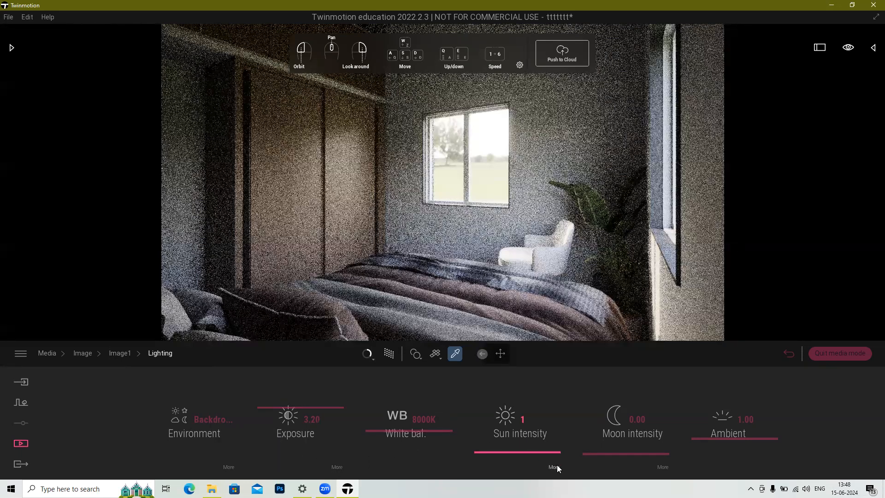
{"action": "left_click", "coordinate": [228, 466]}
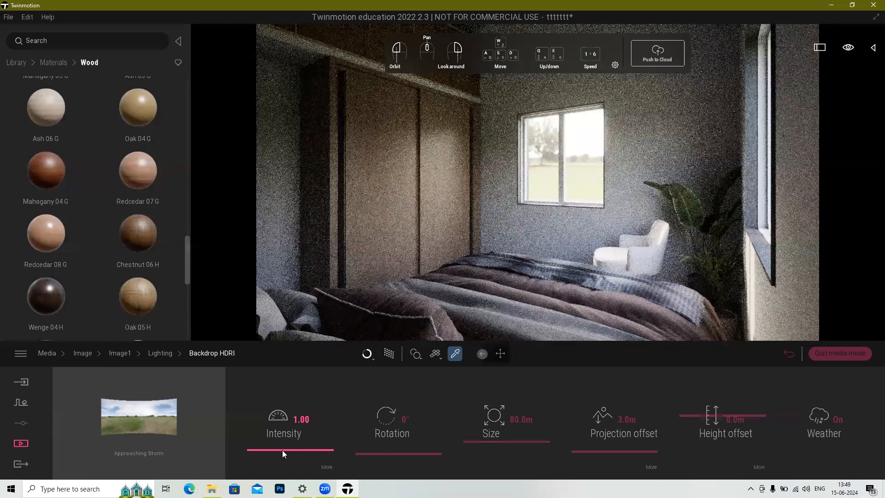
{"action": "mouse_move", "coordinate": [281, 448]}
{"action": "left_mouse_down"}
{"action": "mouse_move", "coordinate": [295, 448]}
{"action": "mouse_move", "coordinate": [272, 447]}
{"action": "mouse_move", "coordinate": [282, 447]}
{"action": "left_mouse_up"}
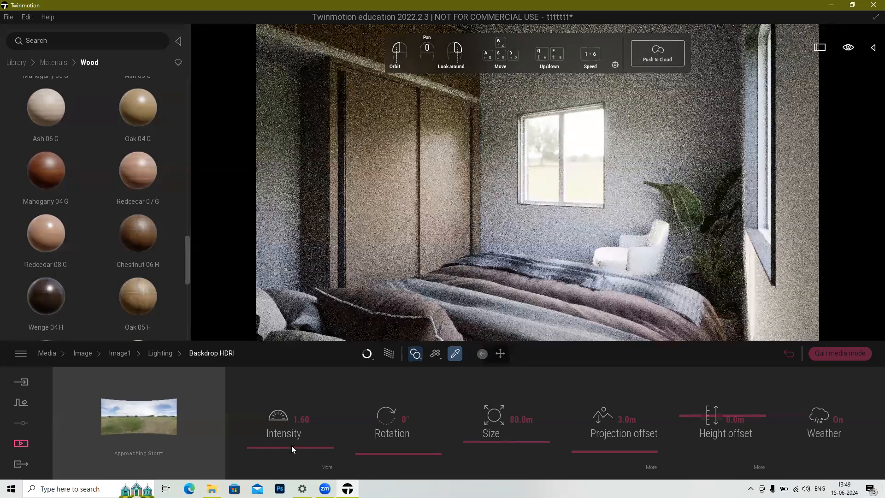
{"action": "mouse_move", "coordinate": [289, 439]}
{"action": "left_mouse_down"}
{"action": "mouse_move", "coordinate": [318, 439]}
{"action": "mouse_move", "coordinate": [290, 442]}
{"action": "left_mouse_up"}
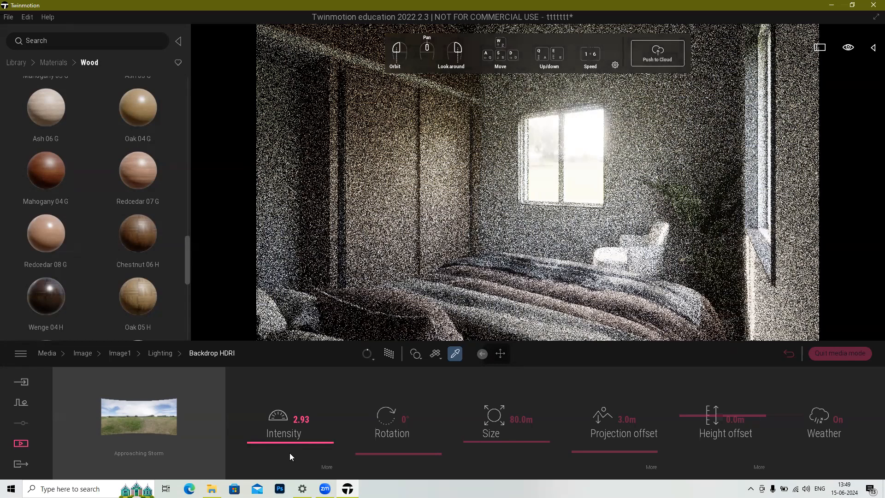
{"action": "left_click", "coordinate": [309, 415]}
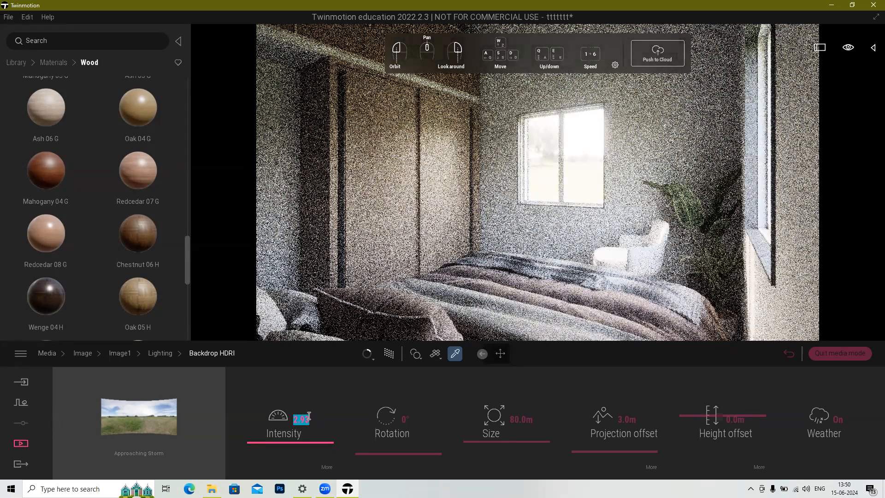
{"action": "left_click", "coordinate": [616, 123]}
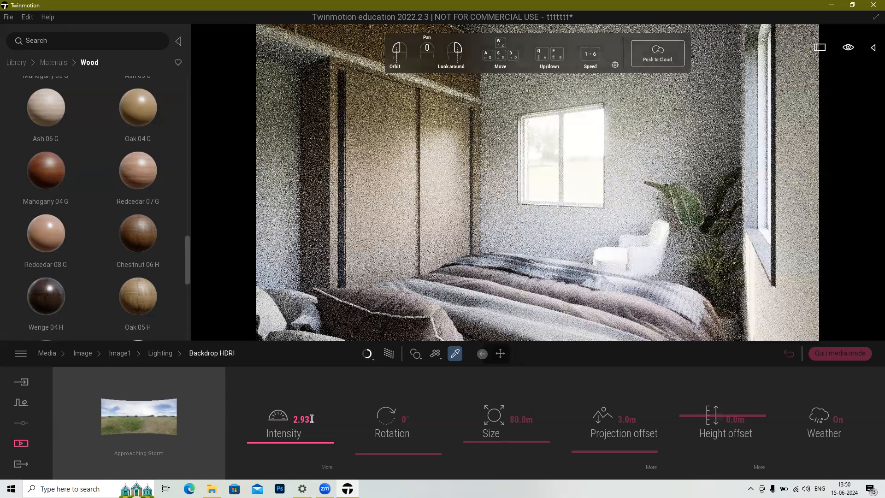
{"action": "left_click", "coordinate": [309, 419]}
{"action": "type", "text": "1."}
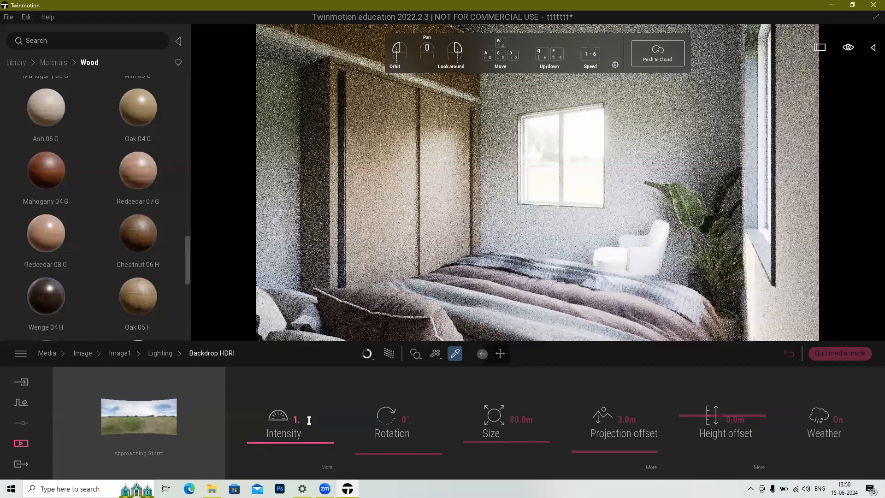
{"action": "type", "text": "5"}
{"action": "key", "text": "Return"}
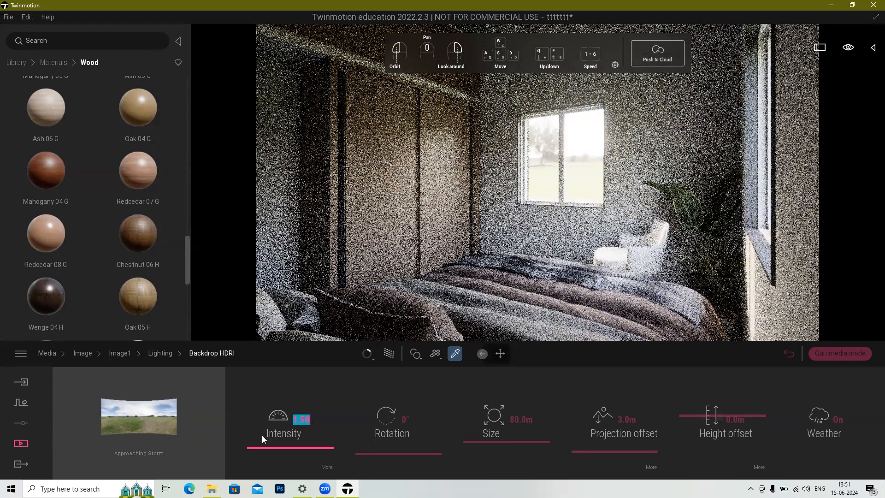
Step: Browse the Indoor HDRI environments in the library and preview the available presets
{"action": "mouse_move", "coordinate": [175, 404]}
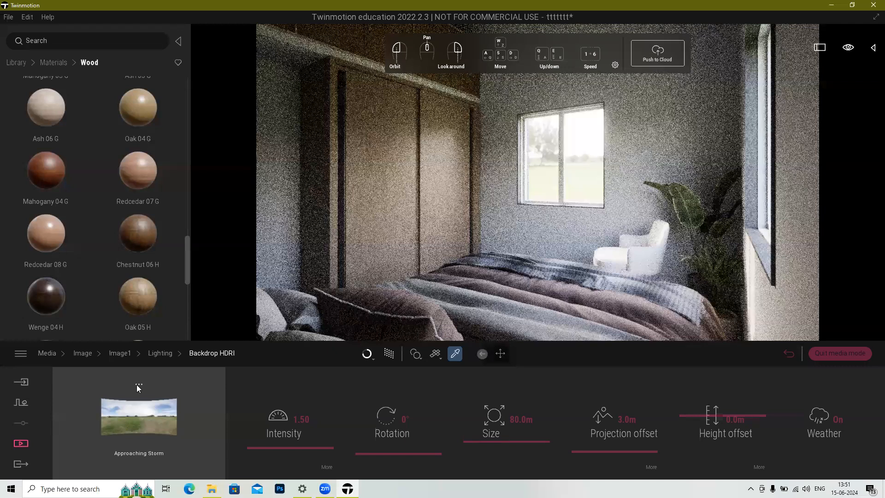
{"action": "left_click", "coordinate": [14, 63]}
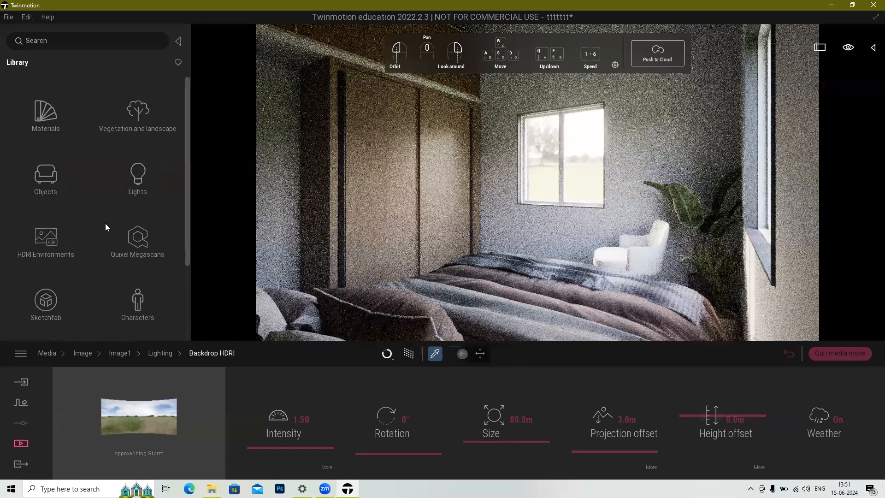
{"action": "left_click", "coordinate": [51, 239]}
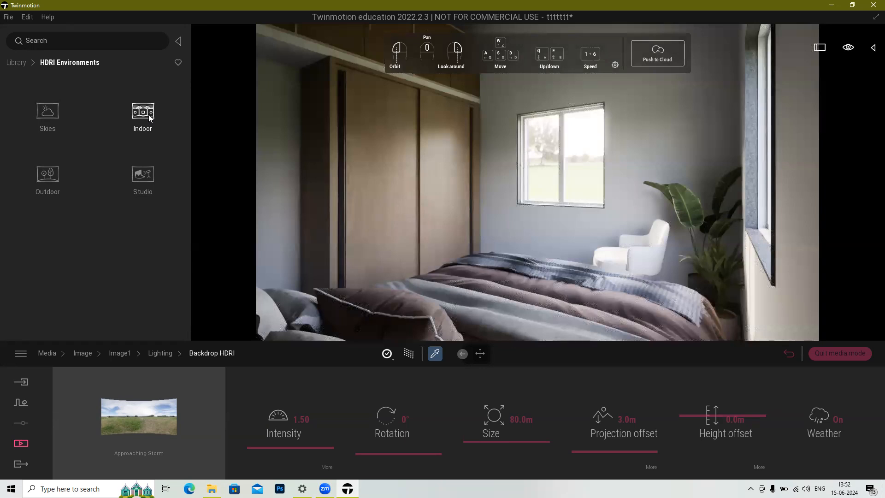
{"action": "left_click", "coordinate": [150, 118]}
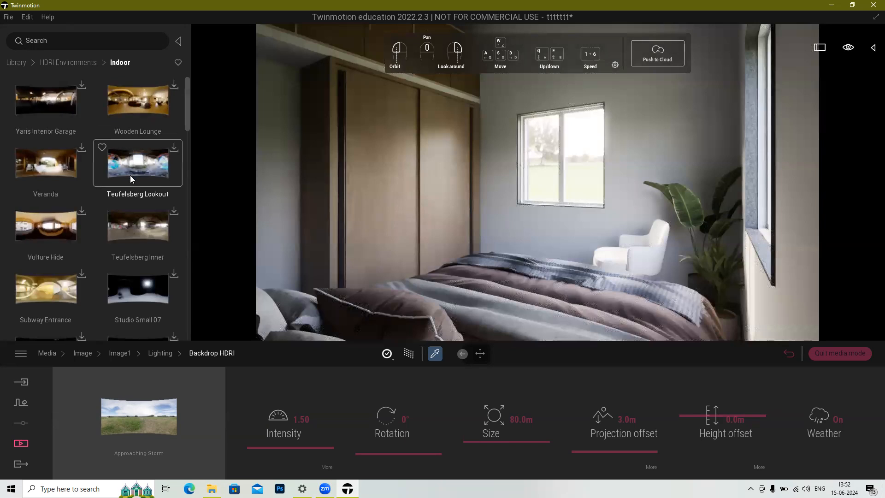
{"action": "mouse_move", "coordinate": [126, 232]}
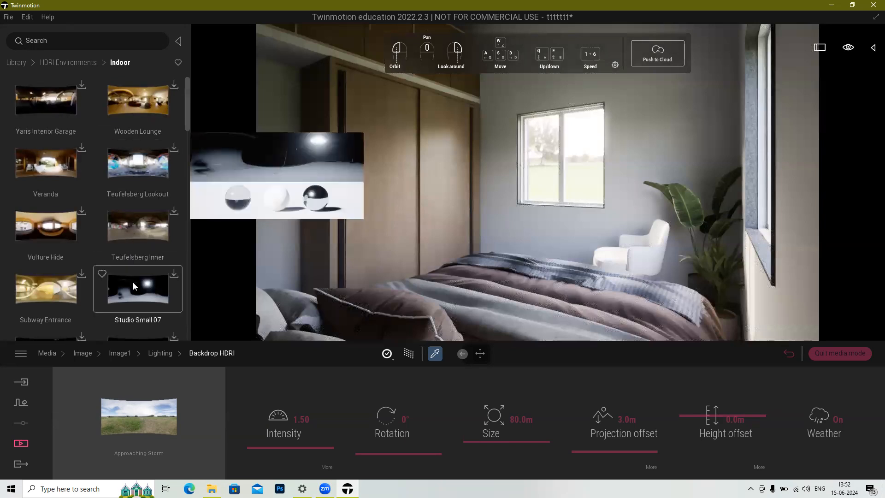
{"action": "scroll", "coordinate": [120, 277], "scroll_direction": "down", "scroll_amount": 3}
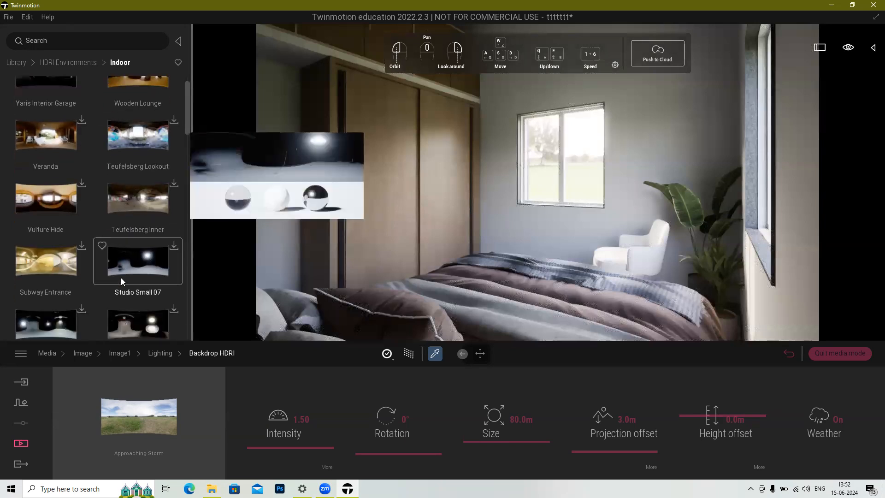
{"action": "scroll", "coordinate": [121, 277], "scroll_direction": "down", "scroll_amount": 2}
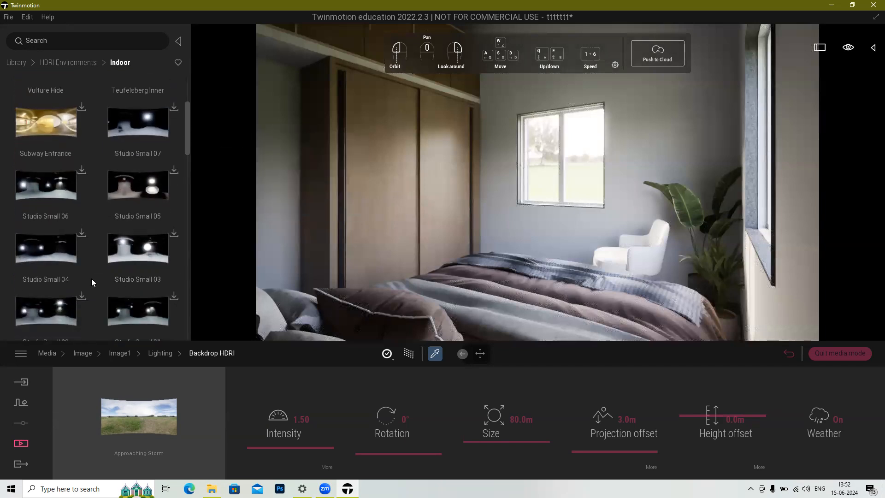
{"action": "mouse_move", "coordinate": [120, 258]}
{"action": "mouse_move", "coordinate": [121, 304]}
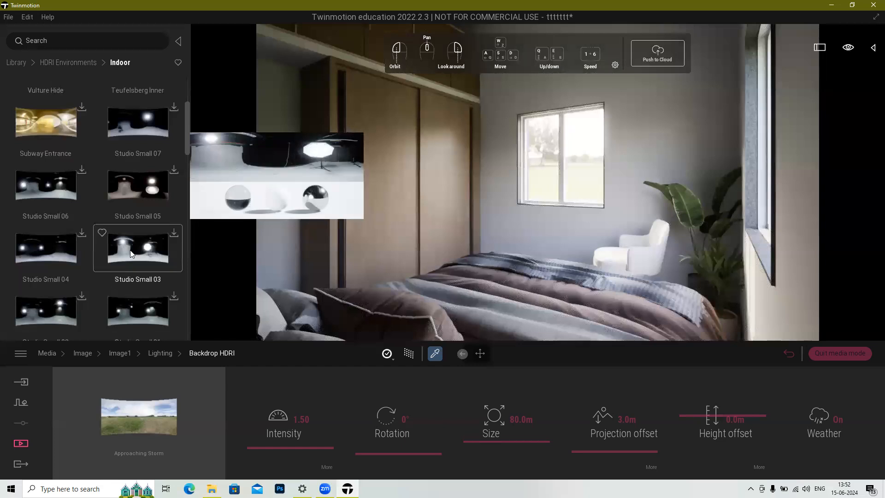
{"action": "scroll", "coordinate": [130, 251], "scroll_direction": "down", "scroll_amount": 2}
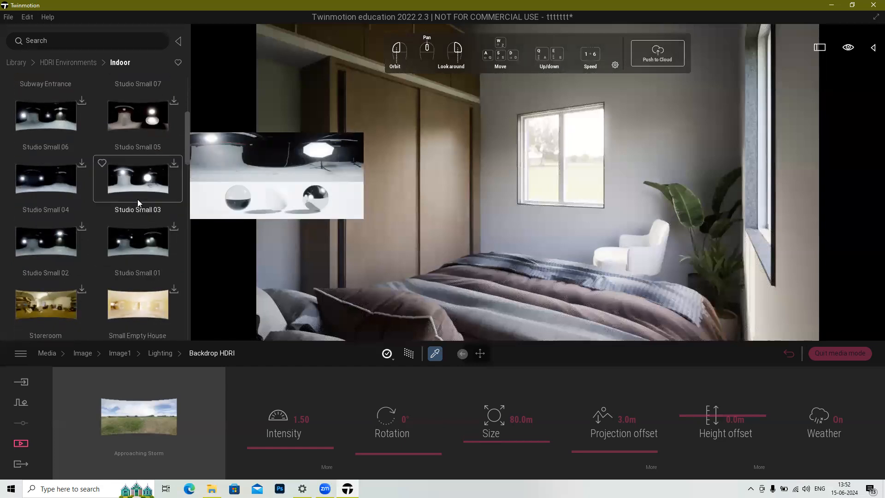
{"action": "scroll", "coordinate": [91, 297], "scroll_direction": "down", "scroll_amount": 2}
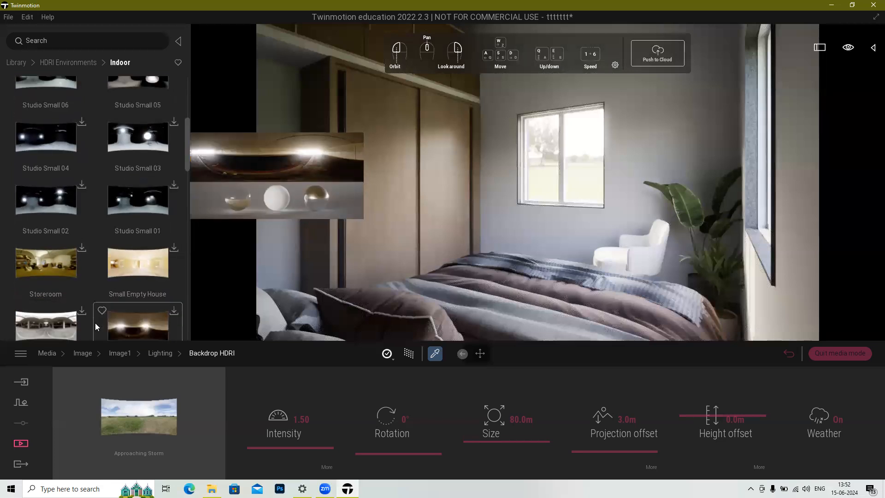
{"action": "scroll", "coordinate": [82, 304], "scroll_direction": "down", "scroll_amount": 3}
{"action": "scroll", "coordinate": [102, 228], "scroll_direction": "up", "scroll_amount": 10}
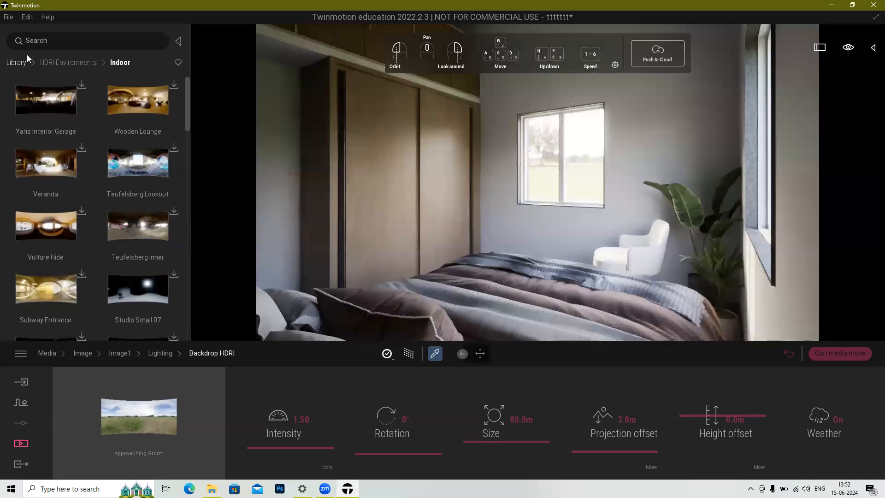
Step: Browse the Cloudy morning and afternoon sky HDRIs in the library, return to its root and collapse the library
{"action": "left_click", "coordinate": [52, 62]}
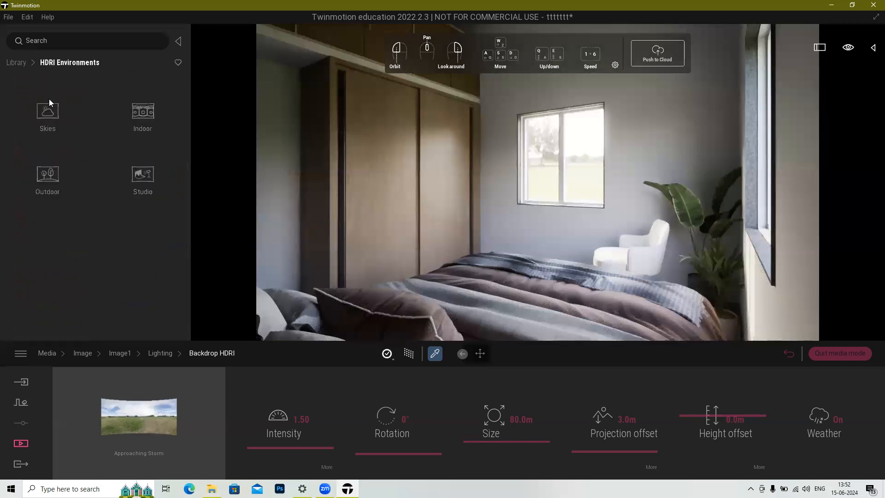
{"action": "left_click", "coordinate": [50, 113]}
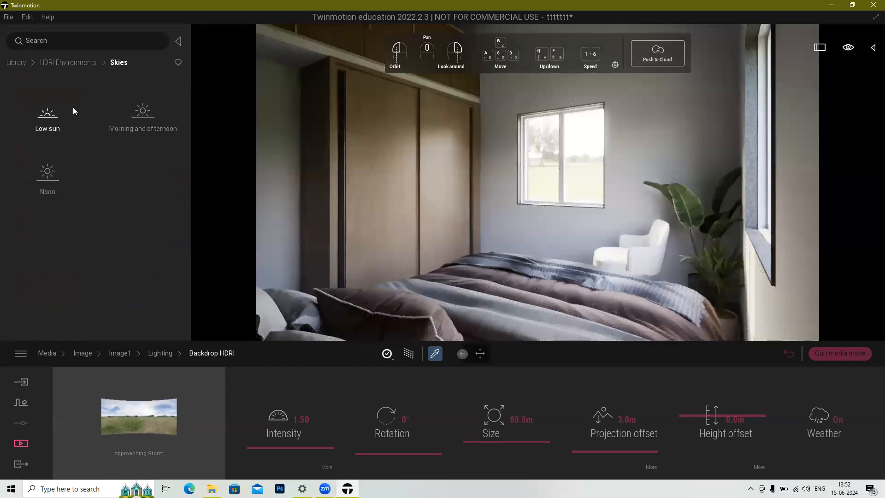
{"action": "left_click", "coordinate": [144, 112]}
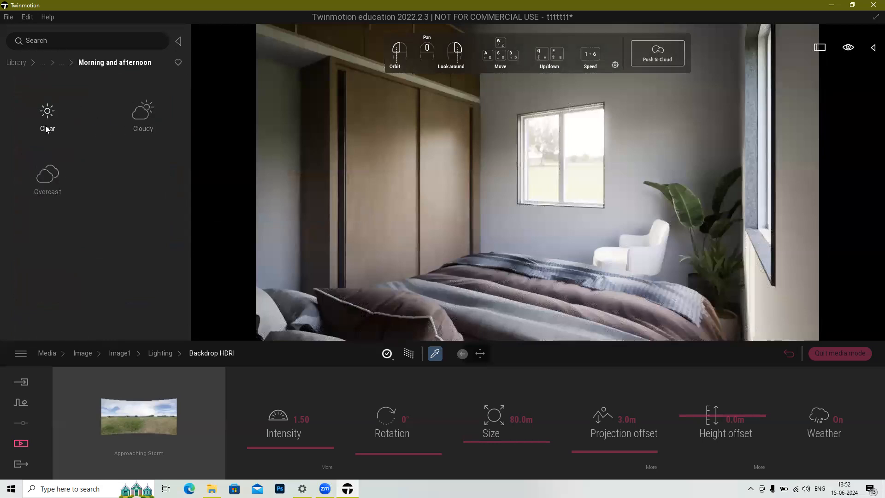
{"action": "left_click", "coordinate": [140, 113]}
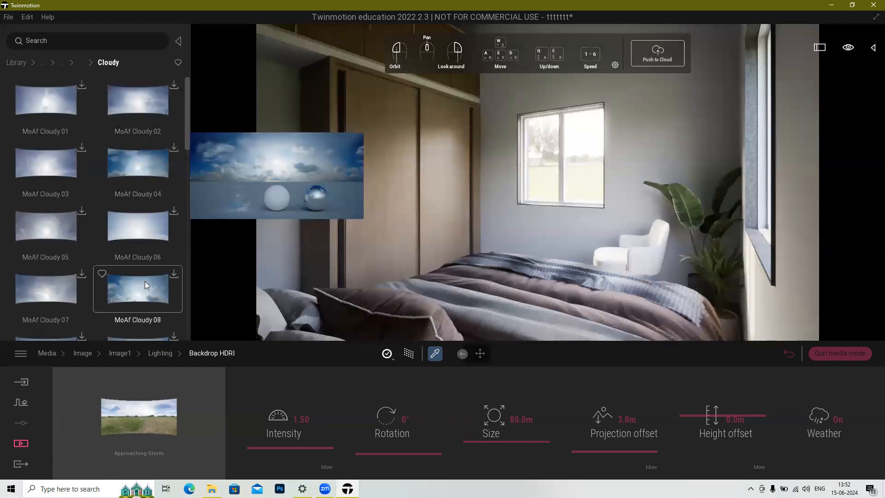
{"action": "scroll", "coordinate": [145, 281], "scroll_direction": "down", "scroll_amount": 1}
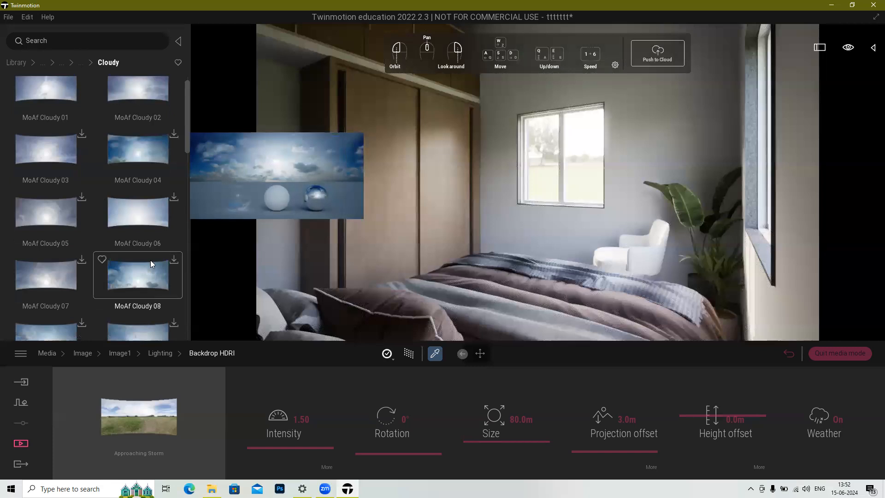
{"action": "scroll", "coordinate": [141, 241], "scroll_direction": "down", "scroll_amount": 4}
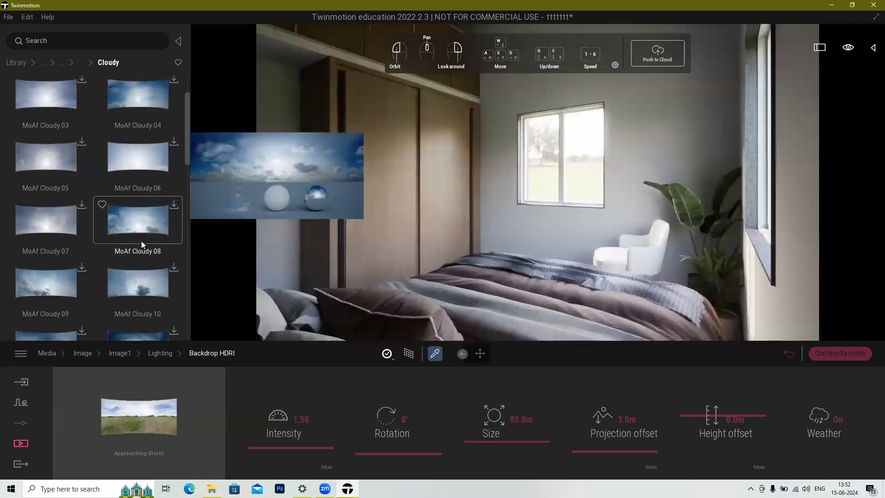
{"action": "scroll", "coordinate": [143, 263], "scroll_direction": "down", "scroll_amount": 8}
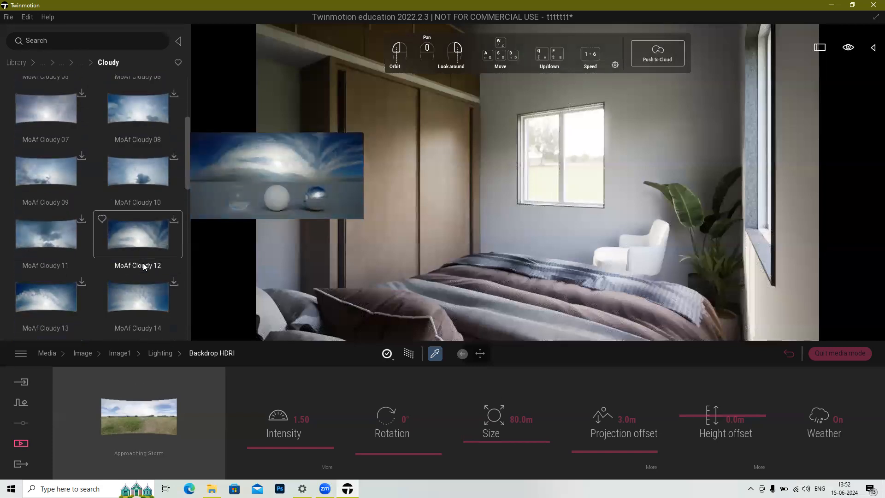
{"action": "scroll", "coordinate": [102, 286], "scroll_direction": "down", "scroll_amount": 7}
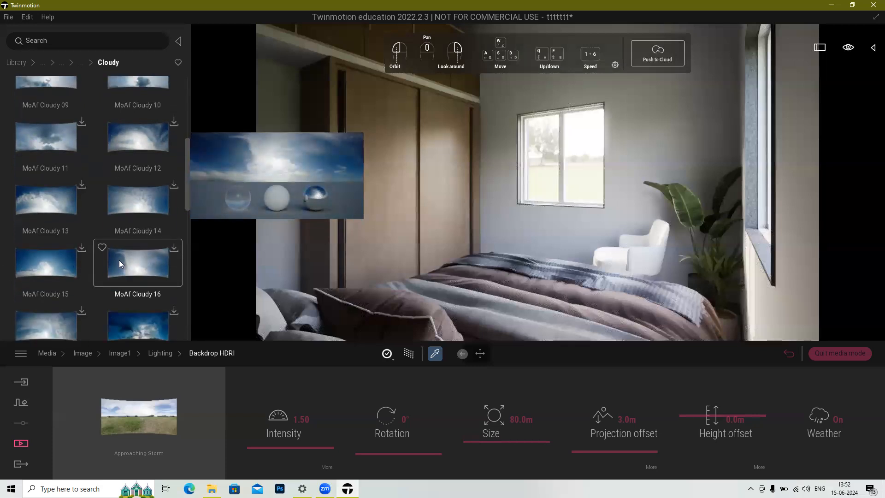
{"action": "left_click", "coordinate": [22, 61]}
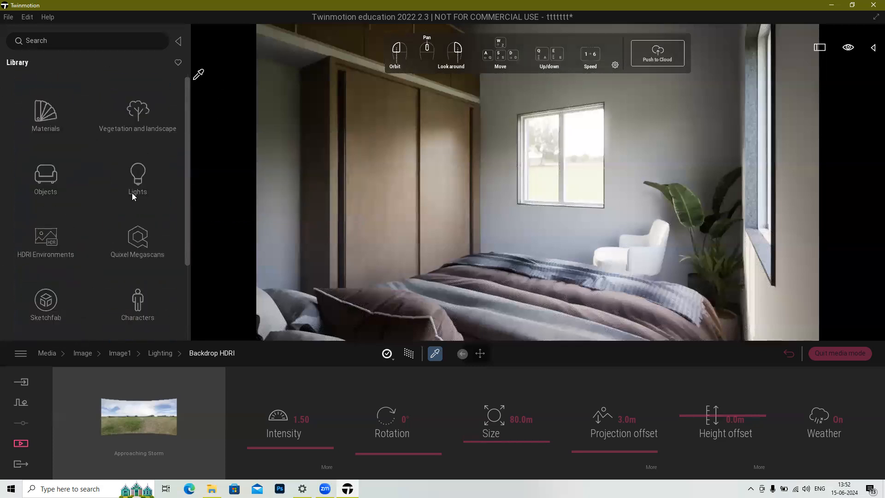
{"action": "left_click", "coordinate": [178, 41]}
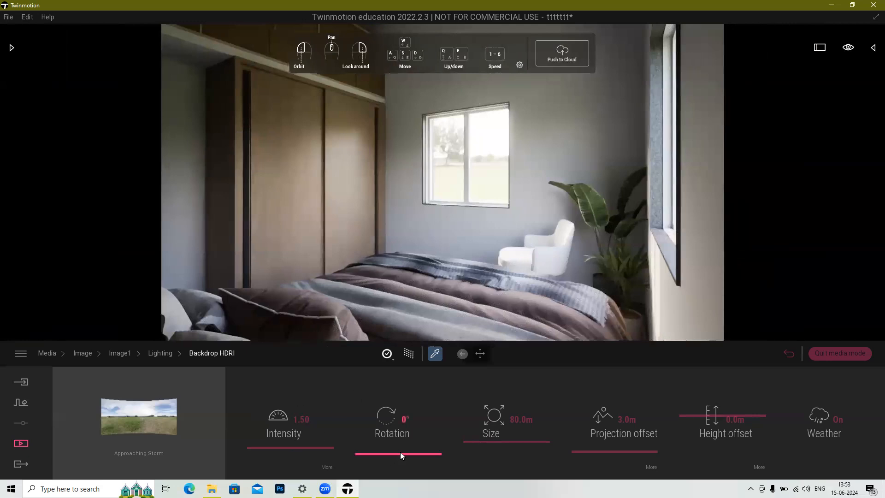
Step: Return from the backdrop settings to Image1's lighting settings and examine the exposure value
{"action": "left_click", "coordinate": [161, 357]}
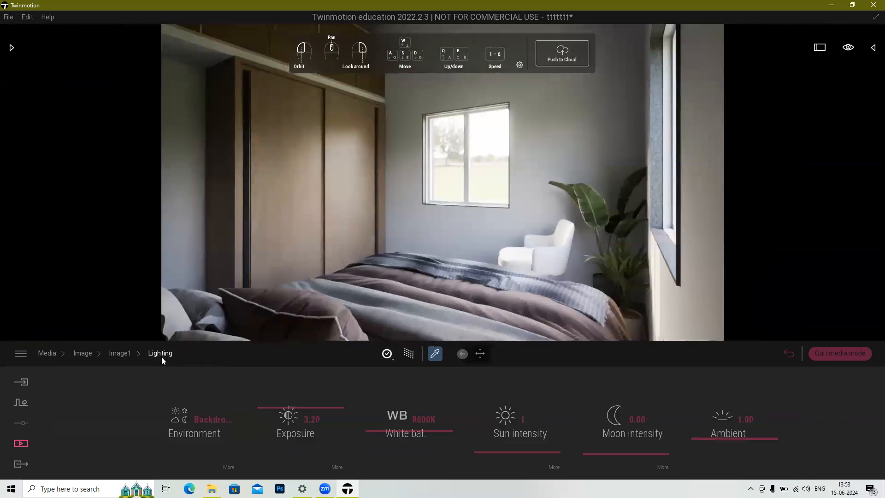
{"action": "left_click", "coordinate": [307, 419]}
{"action": "left_click", "coordinate": [311, 421]}
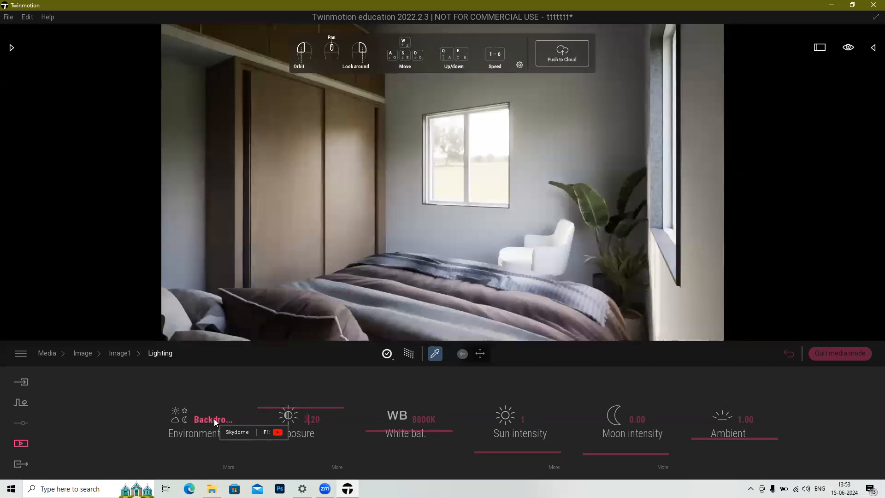
Step: Open Image1's renderer settings and examine the samples per pixel and max bounces values
{"action": "left_click", "coordinate": [119, 353]}
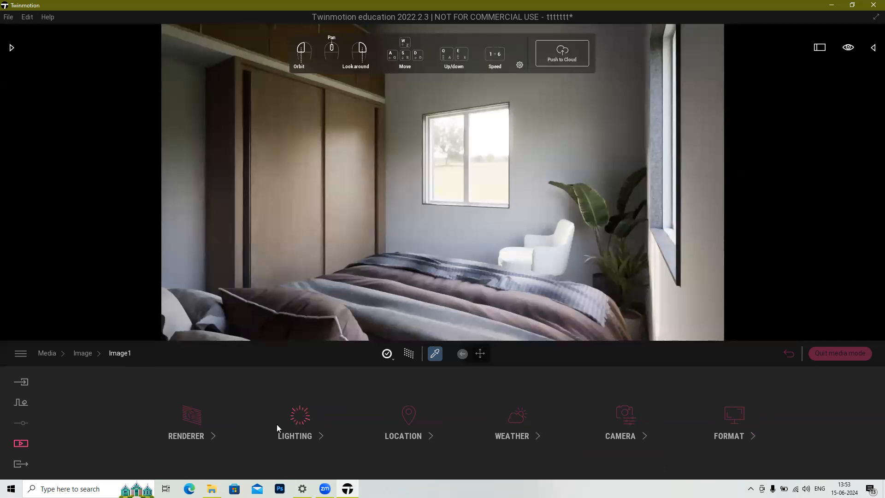
{"action": "left_click", "coordinate": [188, 423]}
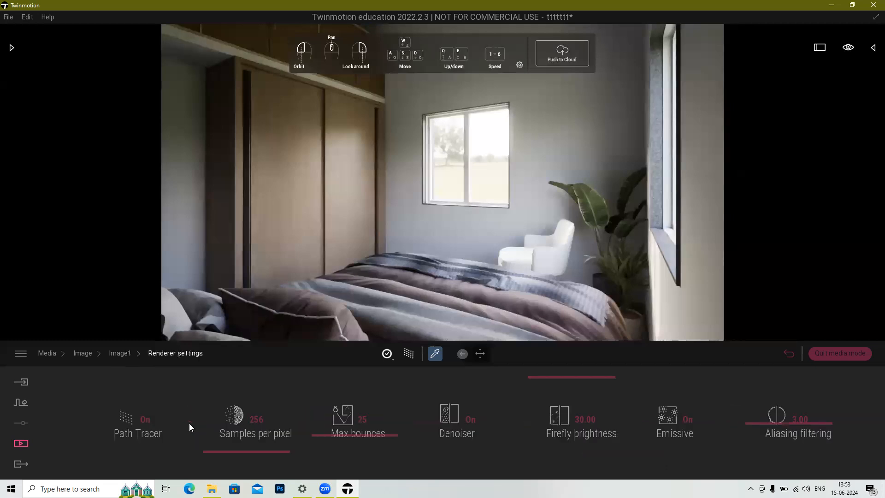
{"action": "left_click", "coordinate": [264, 419]}
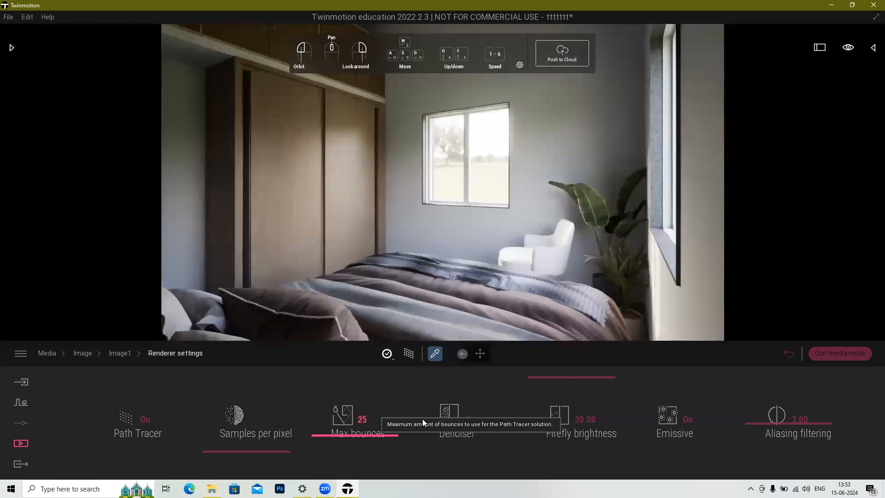
{"action": "left_click", "coordinate": [372, 418]}
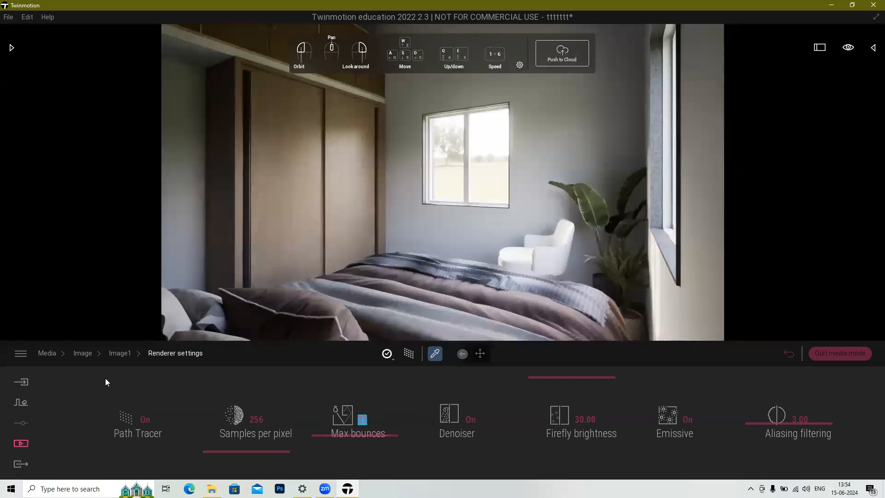
Step: Open Image1's format settings and examine the available output sizes
{"action": "left_click", "coordinate": [119, 353]}
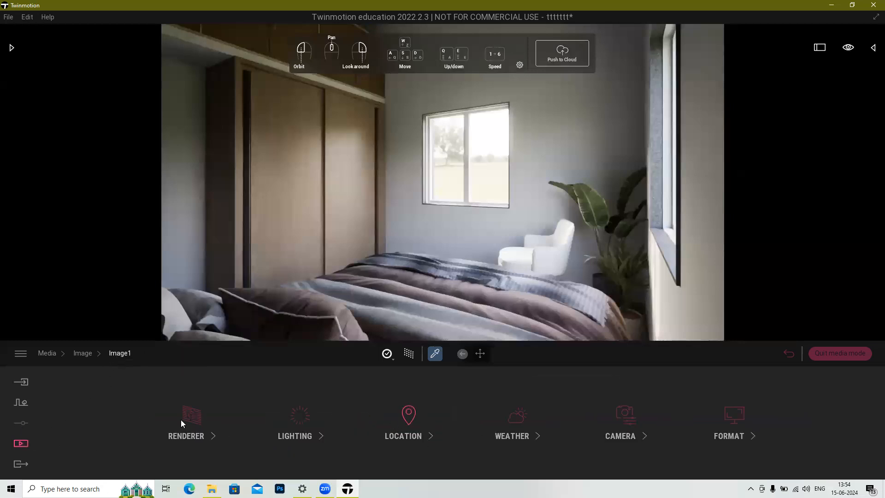
{"action": "left_click", "coordinate": [736, 416]}
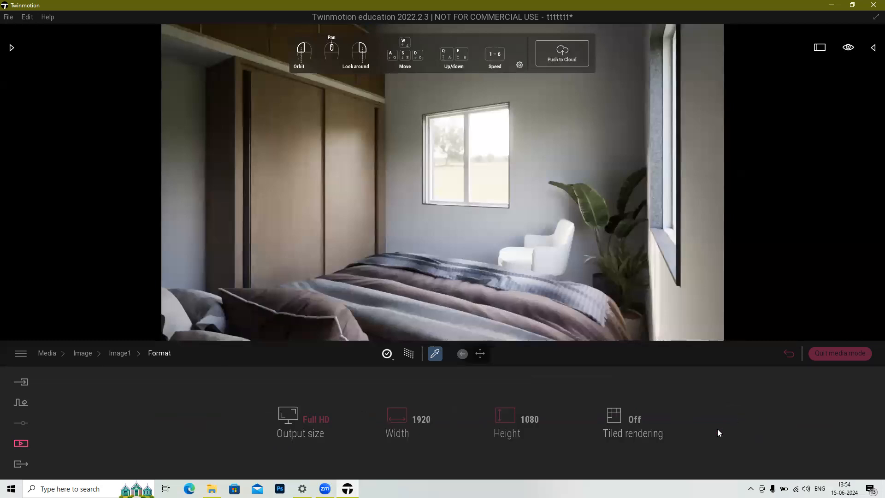
{"action": "left_click", "coordinate": [316, 420]}
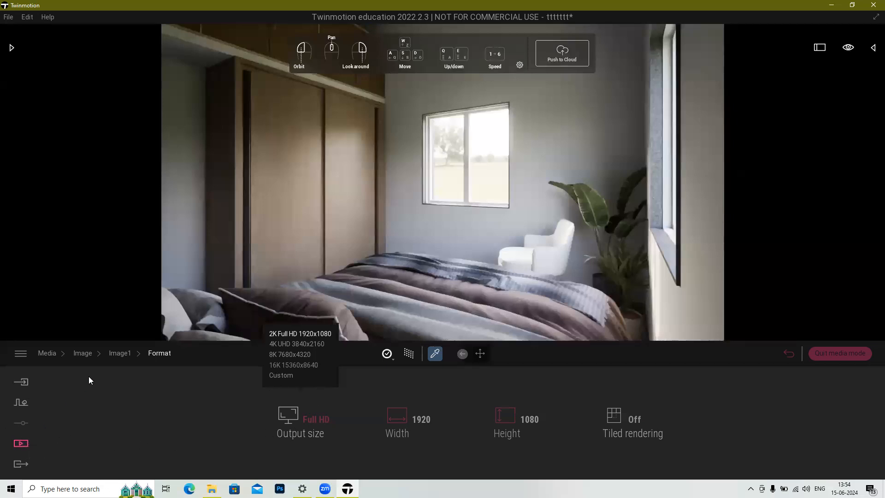
Step: Set the path tracer's samples per pixel to 1000 in Image1's renderer settings and return to Image1's settings overview
{"action": "left_click", "coordinate": [123, 354]}
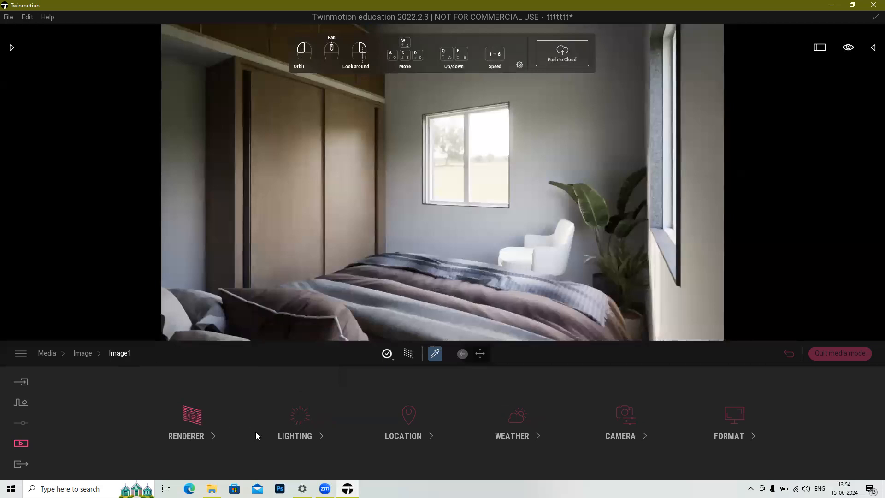
{"action": "left_click", "coordinate": [195, 417]}
{"action": "left_click", "coordinate": [256, 420]}
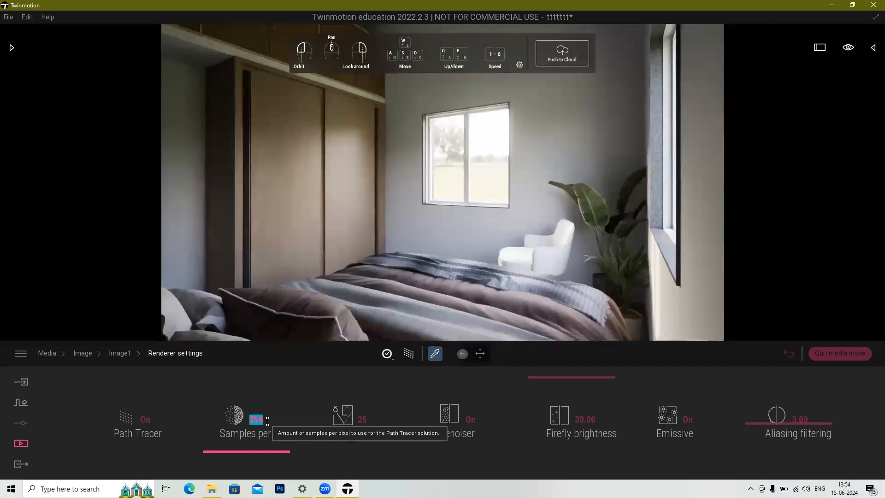
{"action": "key", "text": "BackSpace"}
{"action": "type", "text": "1000"}
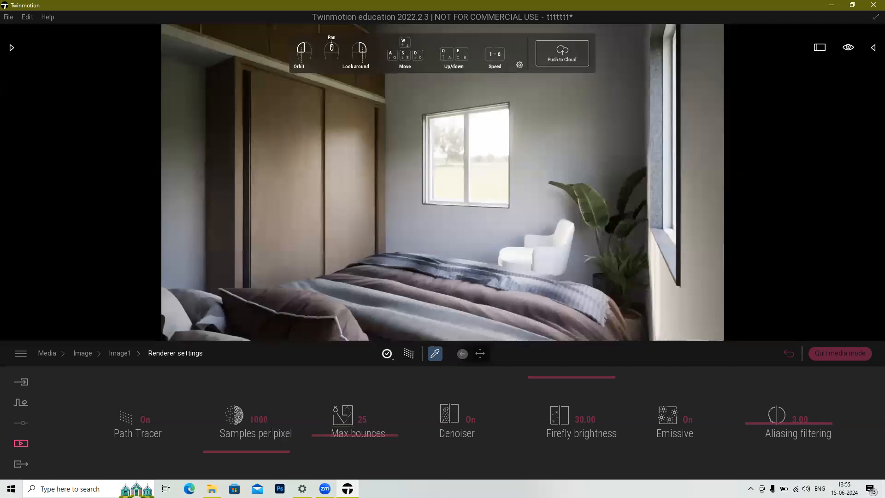
{"action": "key", "text": "Return"}
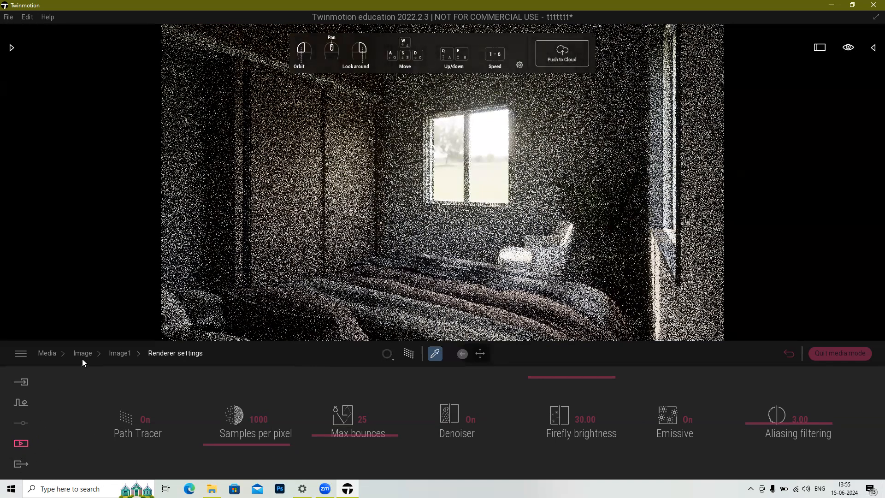
{"action": "left_click", "coordinate": [122, 355]}
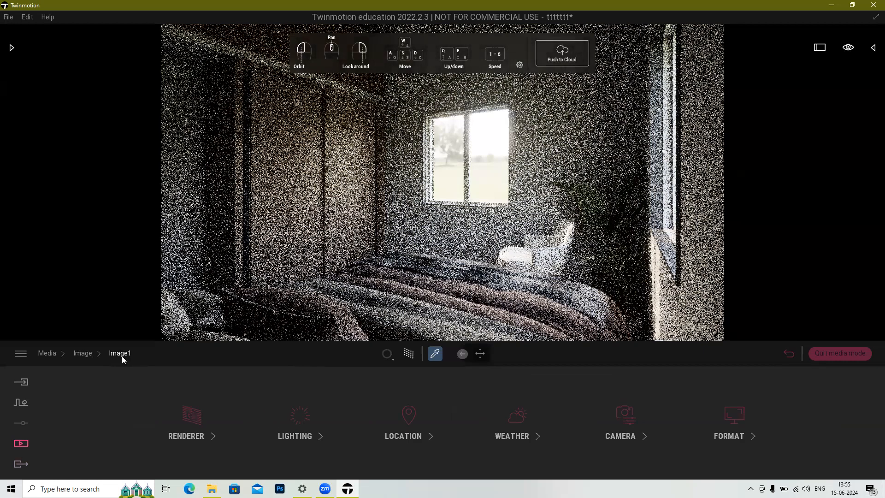
Step: Create a second image from the current bedroom view, update Image1 to that view, and select Image2
{"action": "left_click", "coordinate": [89, 354]}
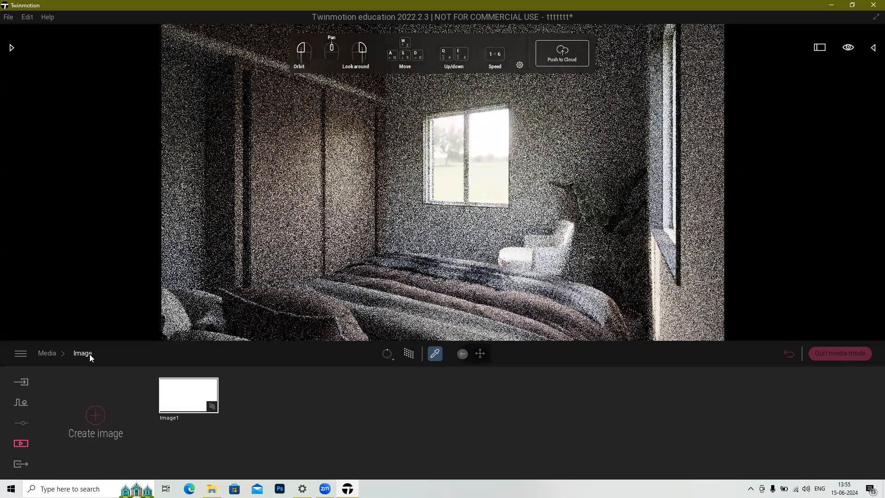
{"action": "left_click", "coordinate": [95, 415]}
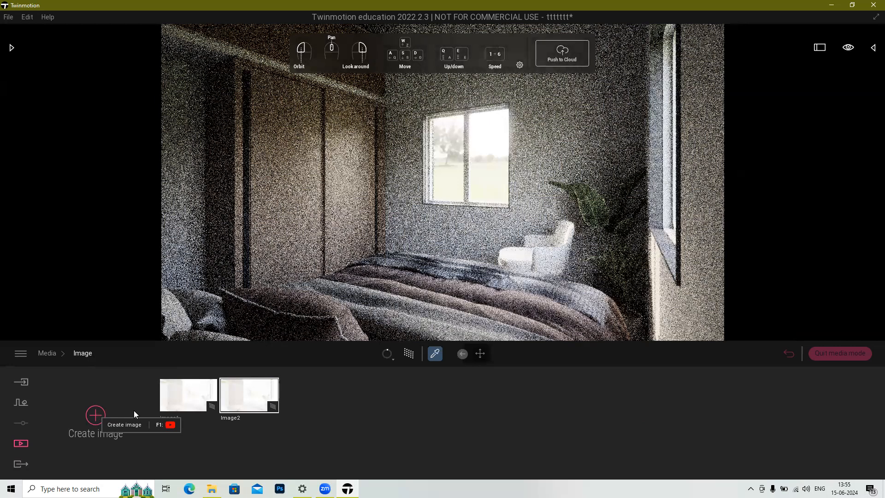
{"action": "mouse_move", "coordinate": [194, 374]}
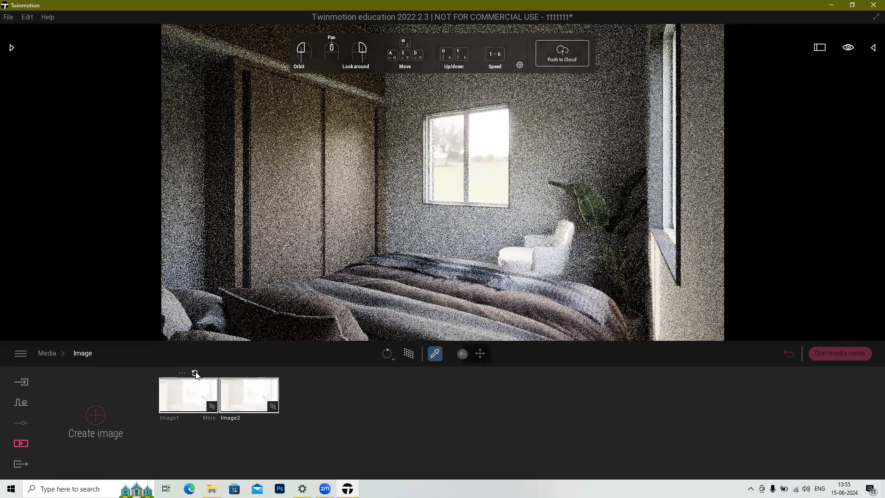
{"action": "left_click", "coordinate": [195, 374]}
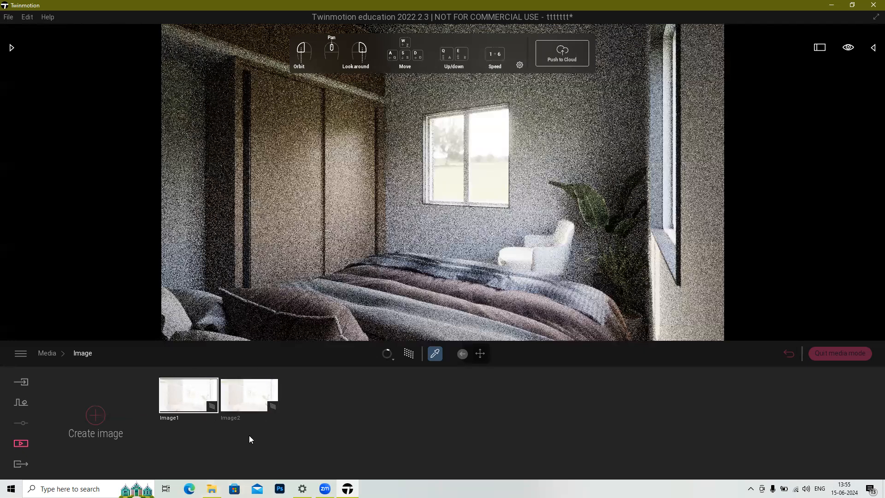
{"action": "left_click", "coordinate": [249, 399]}
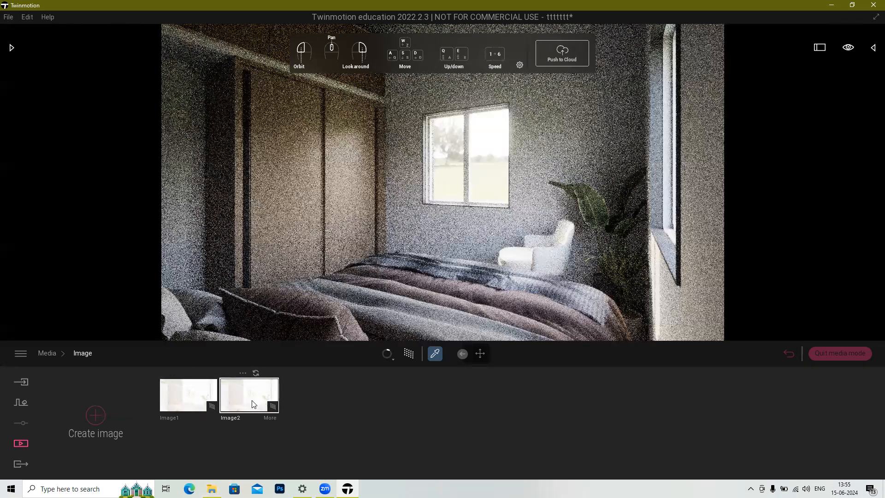
Step: Choose Image2 as the only still image for local export
{"action": "left_click", "coordinate": [19, 464]}
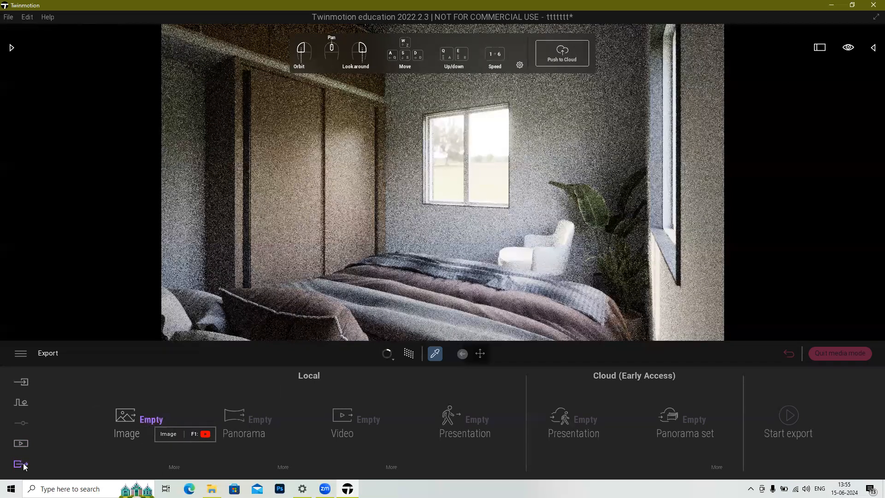
{"action": "left_click", "coordinate": [147, 417]}
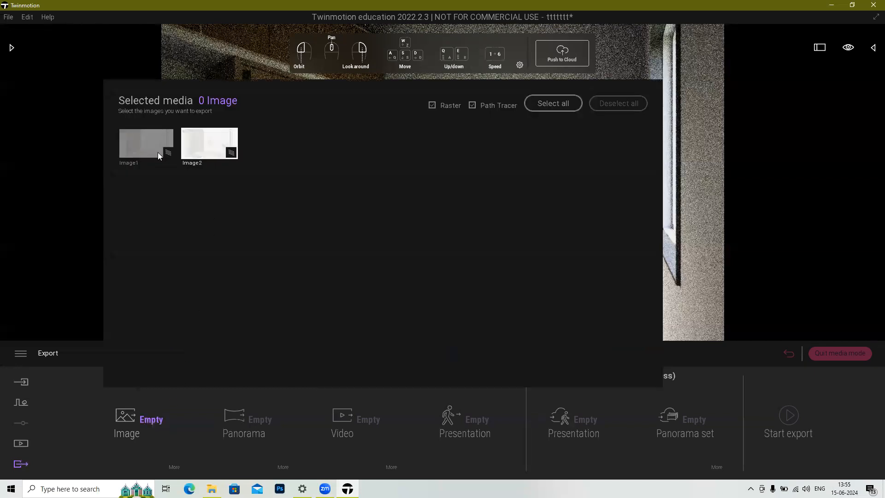
{"action": "left_click", "coordinate": [220, 158]}
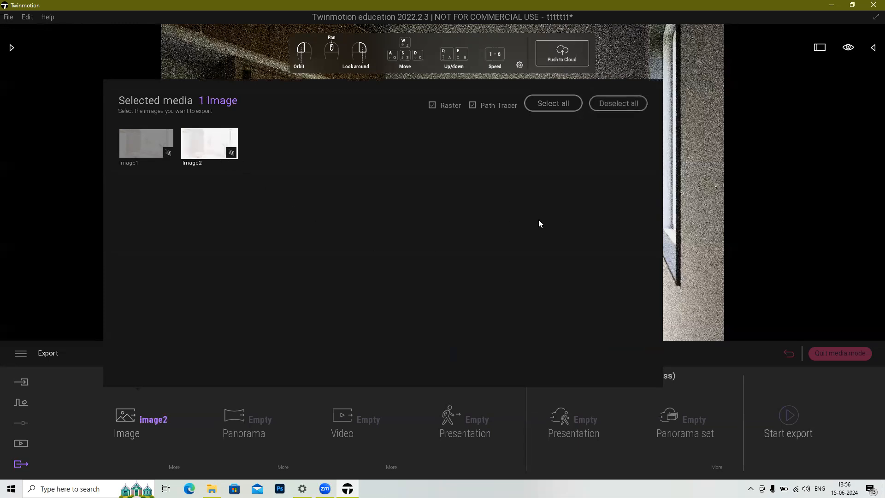
{"action": "left_click", "coordinate": [721, 358]}
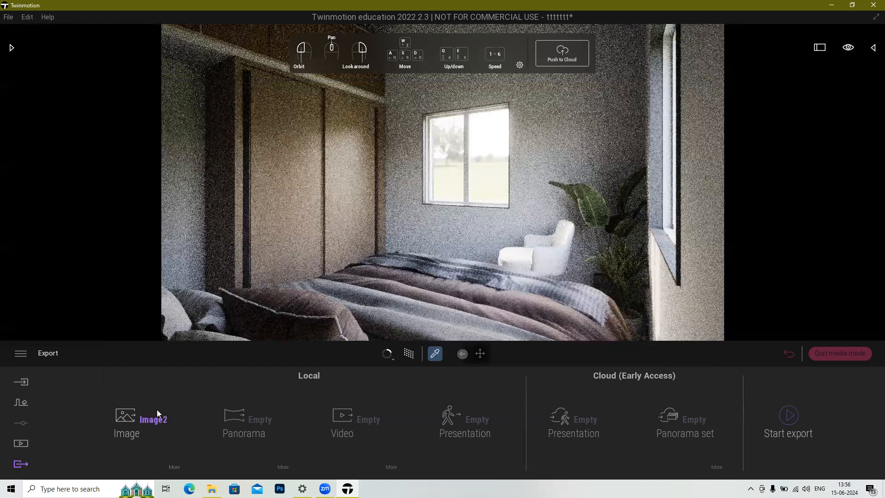
Step: Export the chosen image into New folder inside Downloads
{"action": "left_click", "coordinate": [791, 421]}
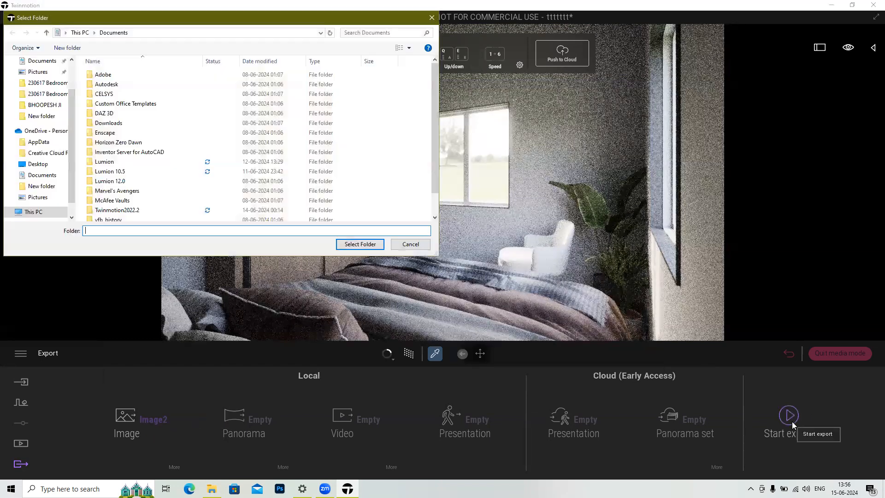
{"action": "scroll", "coordinate": [42, 115], "scroll_direction": "up", "scroll_amount": 2}
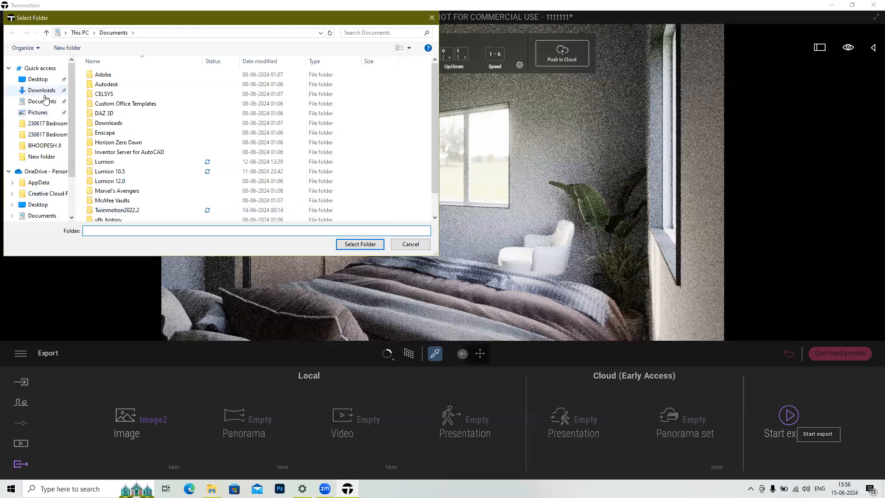
{"action": "left_click", "coordinate": [45, 92]}
{"action": "left_click", "coordinate": [162, 103]}
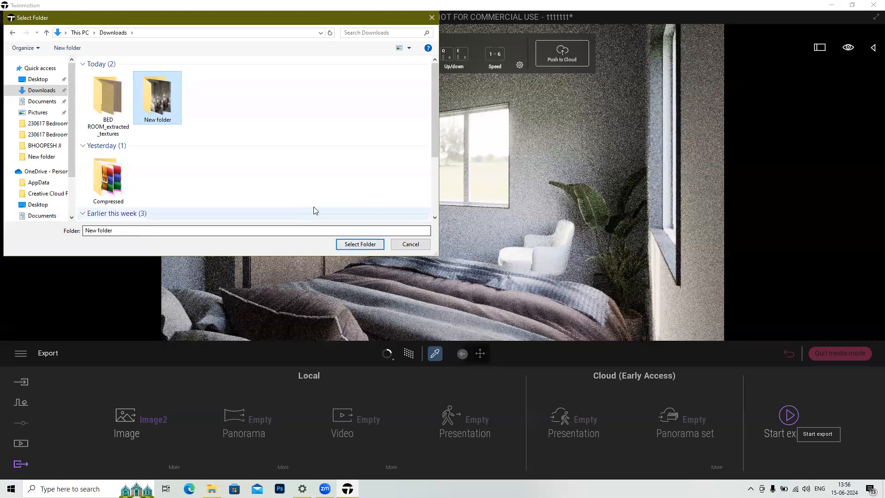
{"action": "left_click", "coordinate": [367, 245]}
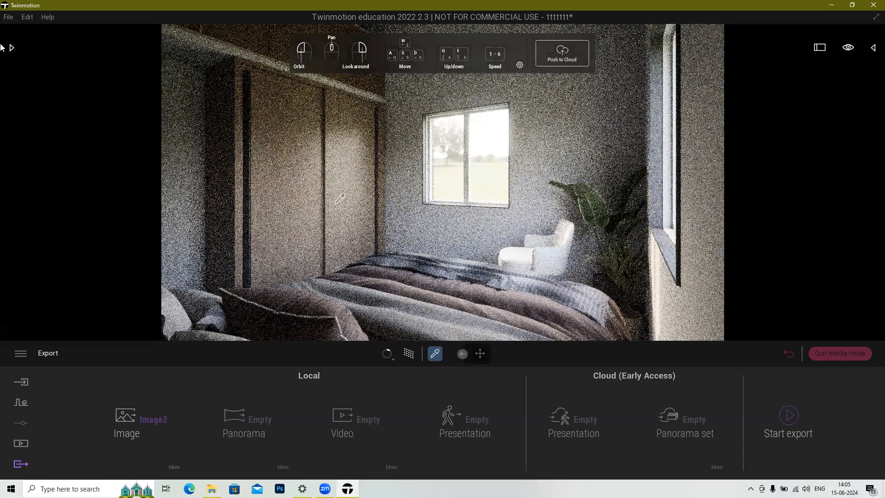
Step: Save the Twinmotion scene under its existing name and close the program
{"action": "left_click", "coordinate": [11, 15]}
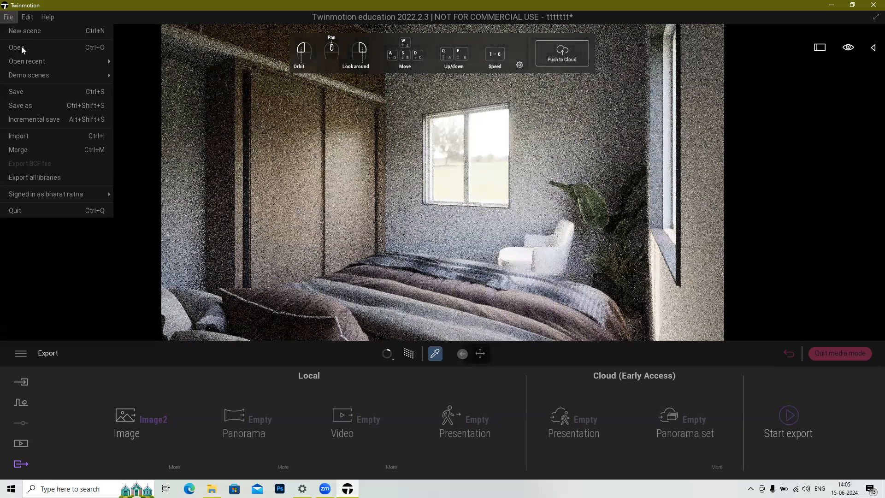
{"action": "left_click", "coordinate": [31, 91]}
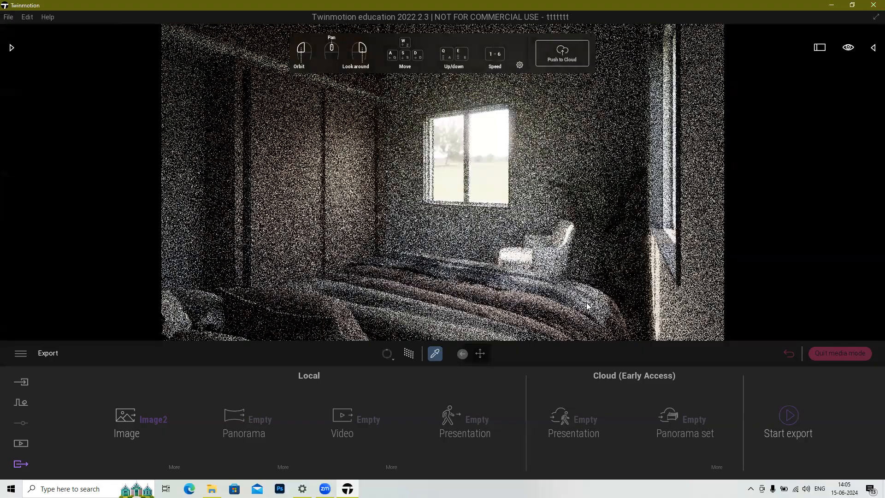
{"action": "key", "text": "alt+F4"}
{"action": "right_click", "coordinate": [316, 203]}
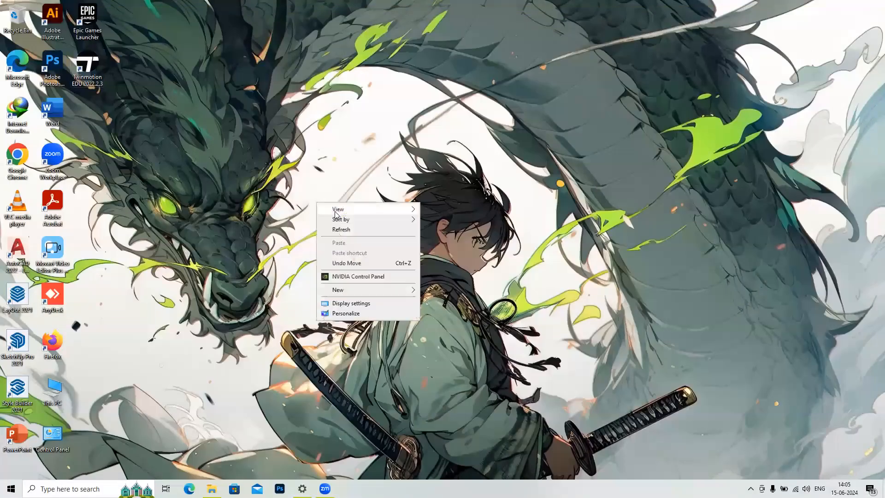
{"action": "left_click", "coordinate": [349, 230]}
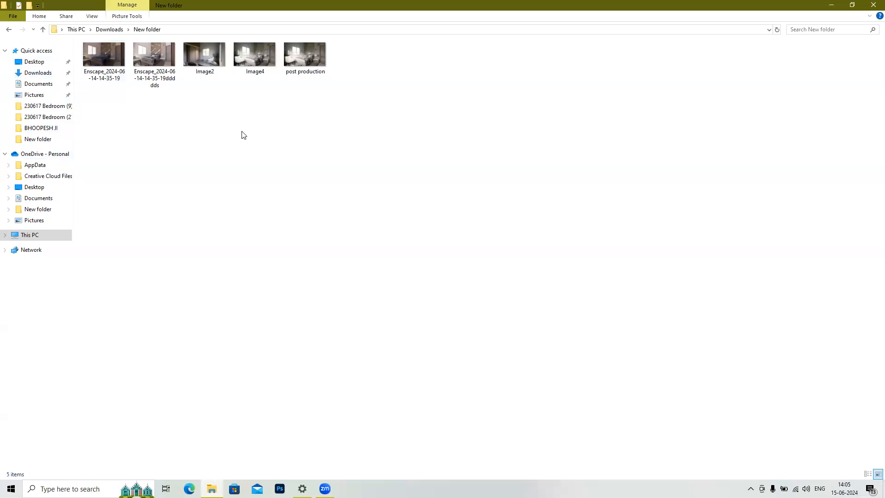
Step: Open the exported Image2 from New folder in Downloads, examine the wardrobe and room up close, and close the viewer
{"action": "left_click", "coordinate": [37, 74]}
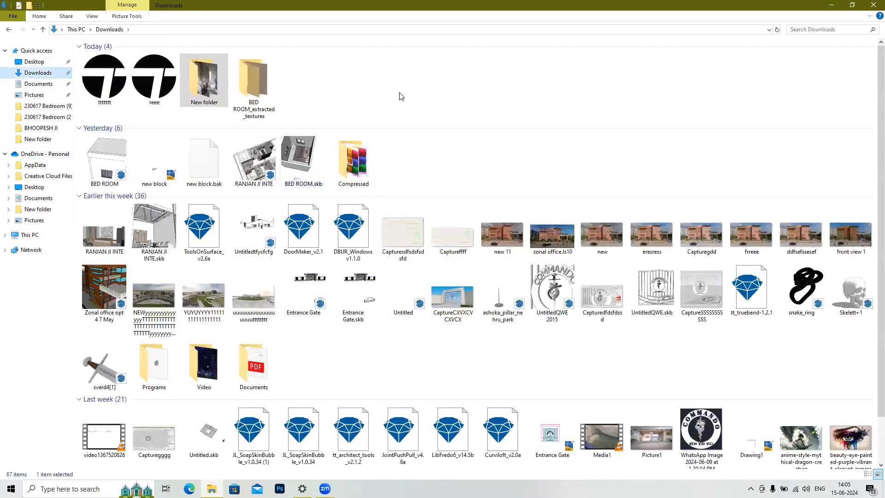
{"action": "double_click", "coordinate": [203, 83]}
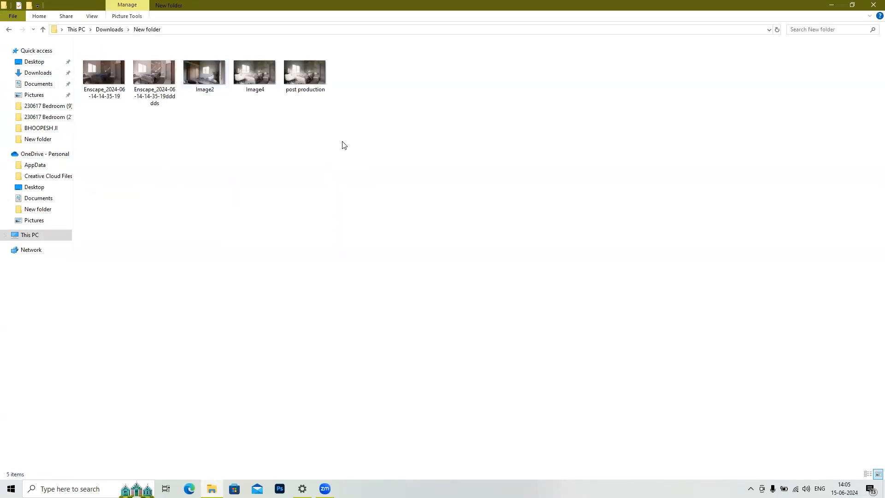
{"action": "left_click", "coordinate": [212, 70]}
{"action": "double_click", "coordinate": [210, 70]}
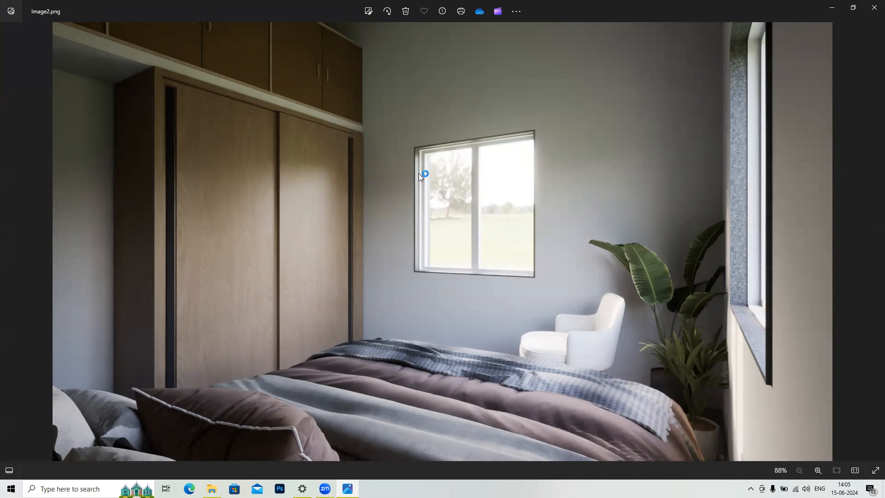
{"action": "scroll", "coordinate": [418, 173], "scroll_direction": "up", "scroll_amount": 6}
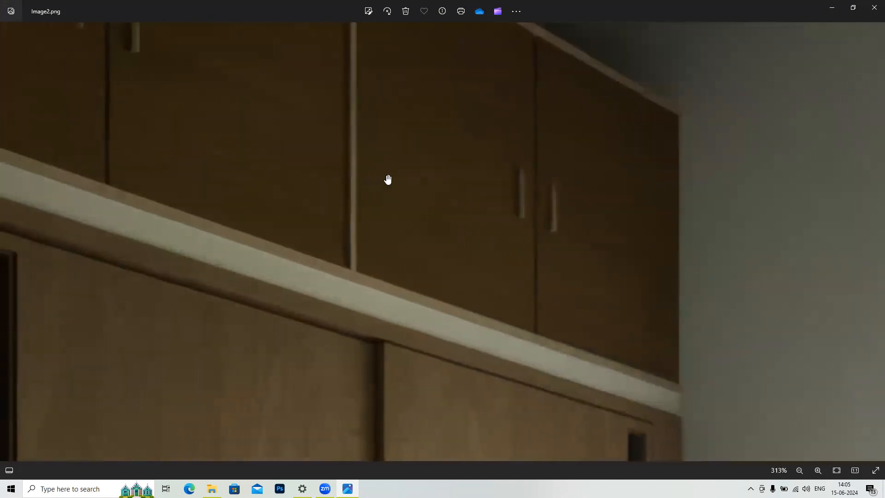
{"action": "scroll", "coordinate": [391, 178], "scroll_direction": "down", "scroll_amount": 5}
{"action": "scroll", "coordinate": [250, 54], "scroll_direction": "up", "scroll_amount": 1}
{"action": "scroll", "coordinate": [250, 54], "scroll_direction": "up", "scroll_amount": 1}
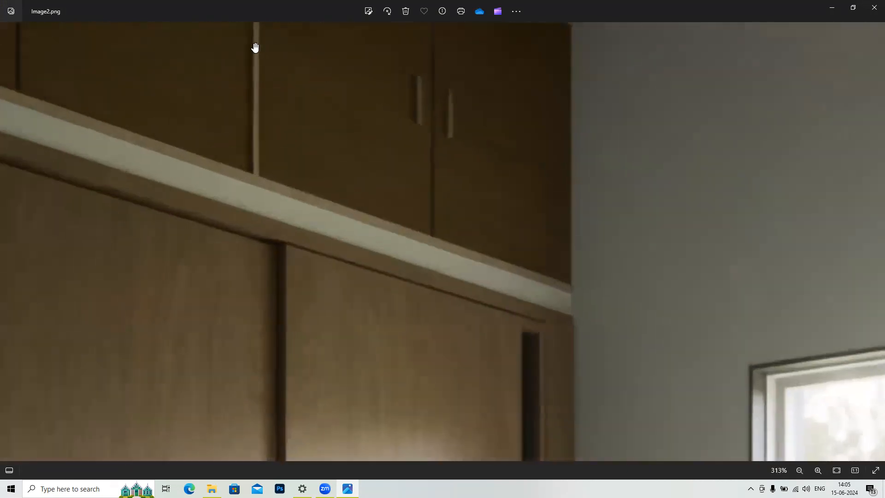
{"action": "scroll", "coordinate": [462, 162], "scroll_direction": "down", "scroll_amount": 3}
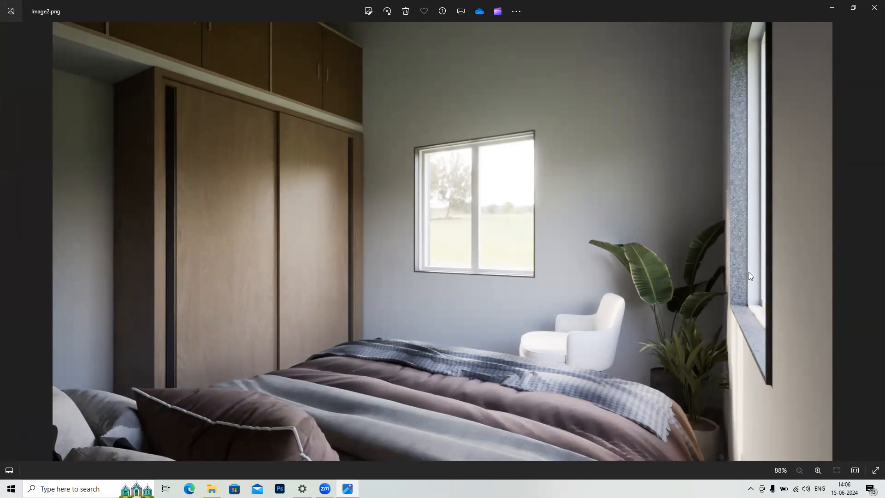
{"action": "left_click", "coordinate": [874, 8]}
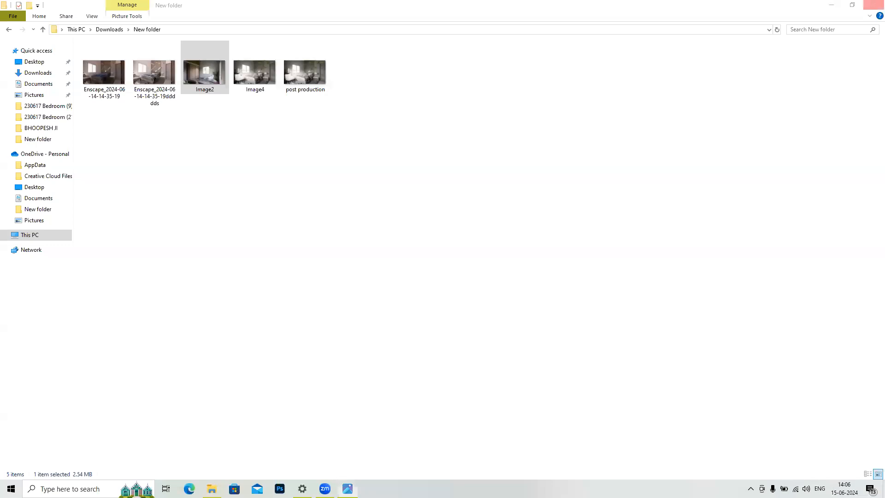
Step: Switch to Photoshop and load Image2 from the file explorer as an unlocked layer
{"action": "left_click", "coordinate": [280, 488]}
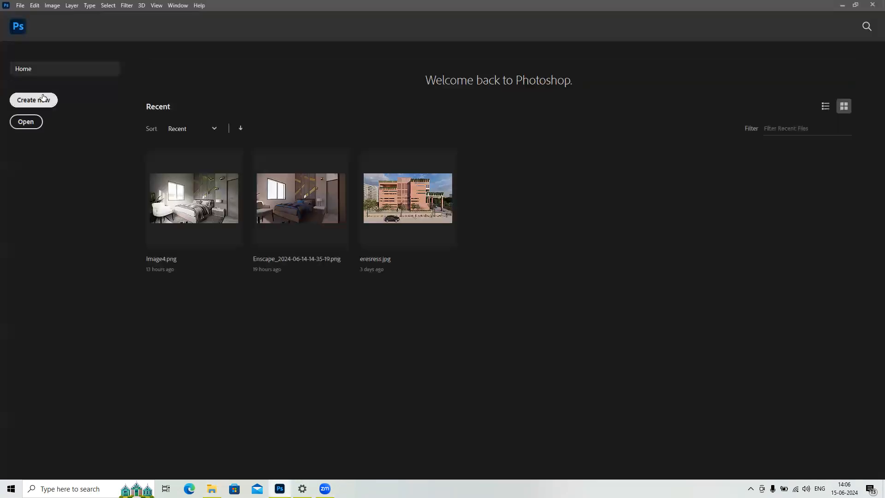
{"action": "left_click", "coordinate": [212, 488]}
{"action": "left_click_drag", "start_coordinate": [302, 242], "coordinate": [435, 310]}
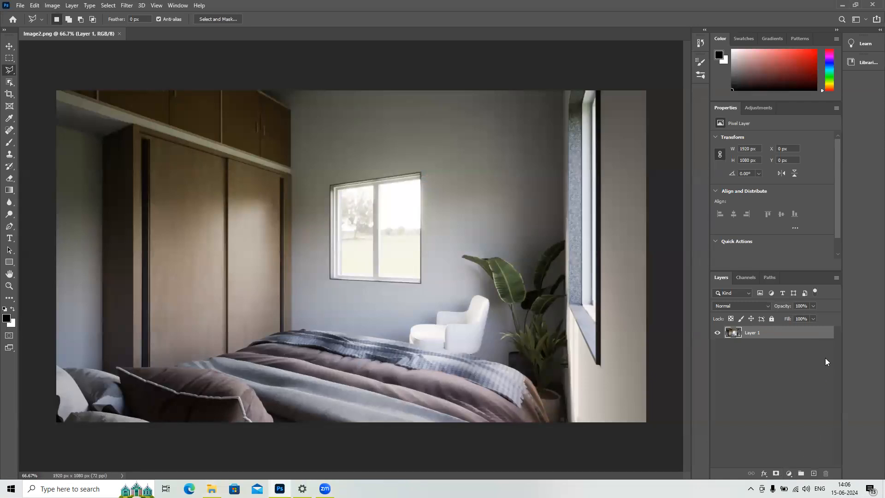
{"action": "left_click", "coordinate": [771, 319]}
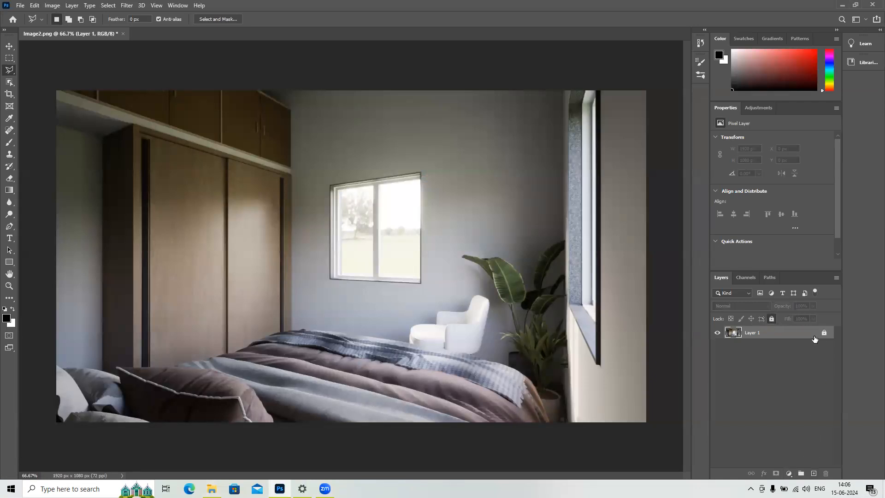
{"action": "left_click", "coordinate": [771, 319]}
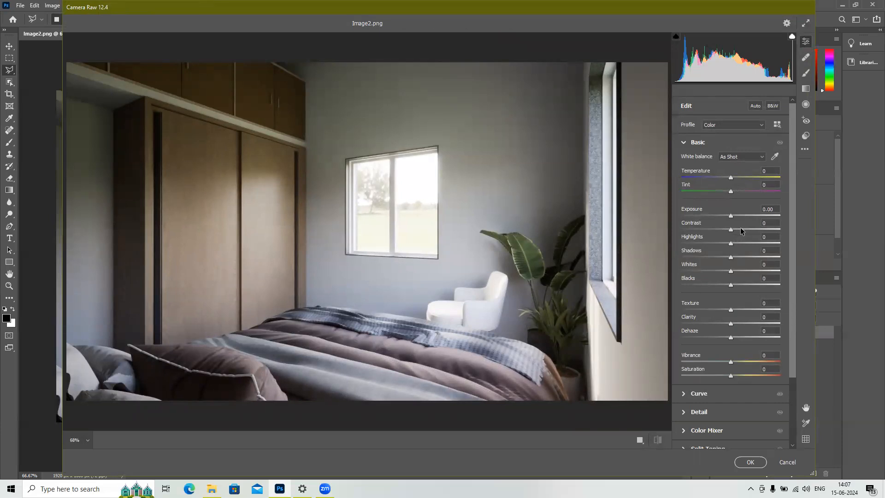
Step: Try exposures of +0.35, +0.15 and +0.05 on the render in Camera Raw and return the exposure to 0.00
{"action": "left_click", "coordinate": [730, 215]}
{"action": "mouse_move", "coordinate": [730, 216]}
{"action": "left_mouse_down"}
{"action": "mouse_move", "coordinate": [749, 215]}
{"action": "mouse_move", "coordinate": [734, 219]}
{"action": "left_mouse_up"}
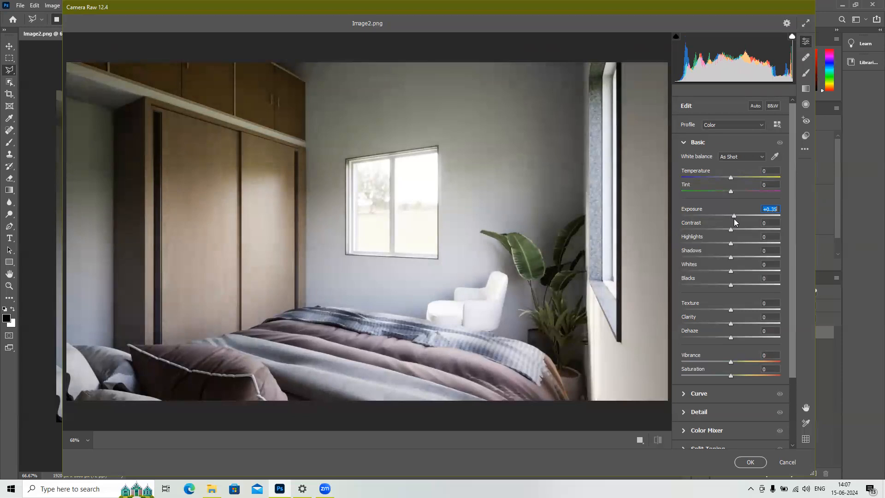
{"action": "left_click_drag", "start_coordinate": [734, 219], "coordinate": [732, 220]}
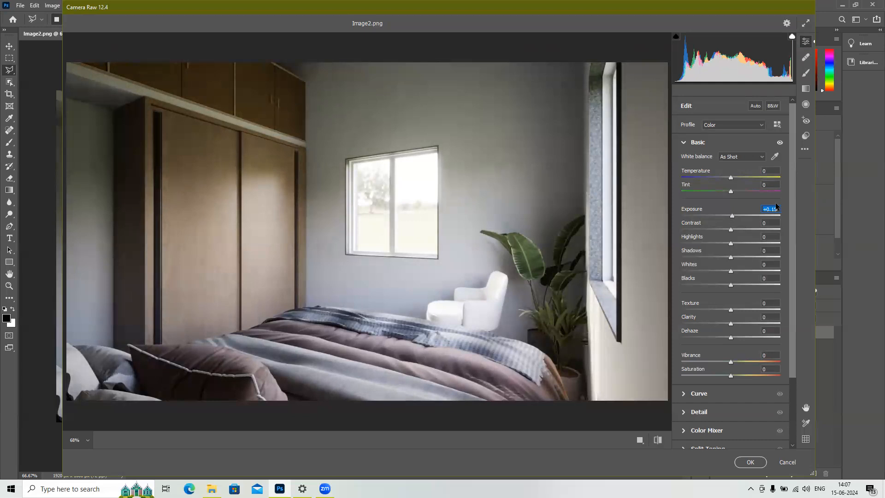
{"action": "left_click_drag", "start_coordinate": [731, 217], "coordinate": [730, 217]}
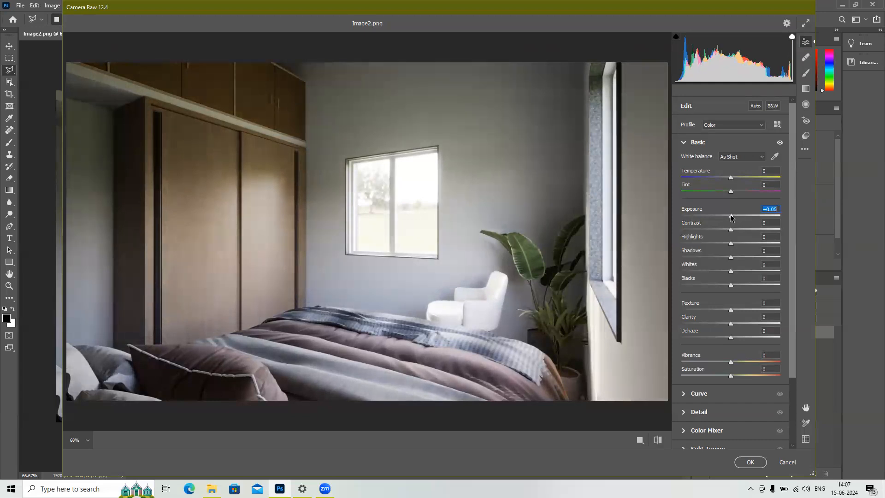
{"action": "left_click_drag", "start_coordinate": [730, 215], "coordinate": [730, 214]}
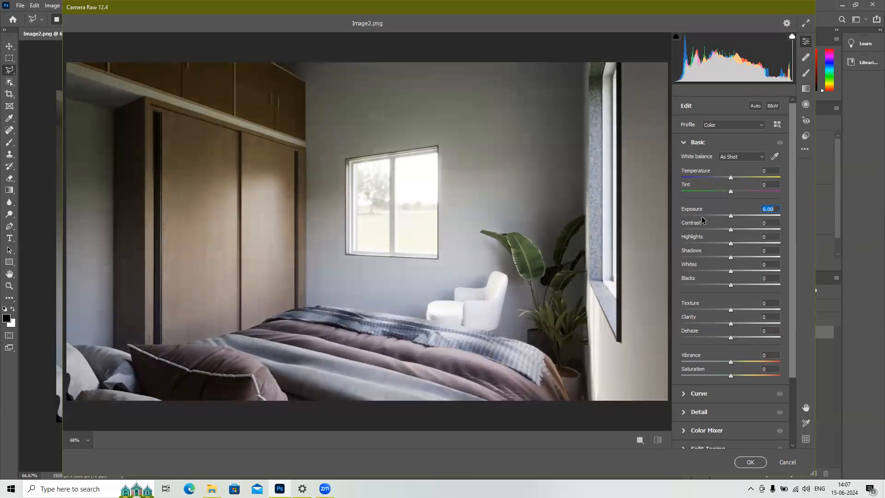
Step: Set the render's contrast to +4 in Camera Raw and check the bed area at 100% zoom
{"action": "mouse_move", "coordinate": [731, 229]}
{"action": "left_mouse_down"}
{"action": "mouse_move", "coordinate": [783, 228]}
{"action": "mouse_move", "coordinate": [644, 231]}
{"action": "mouse_move", "coordinate": [794, 231]}
{"action": "mouse_move", "coordinate": [731, 236]}
{"action": "left_mouse_up"}
{"action": "left_click_drag", "start_coordinate": [731, 237], "coordinate": [732, 237]}
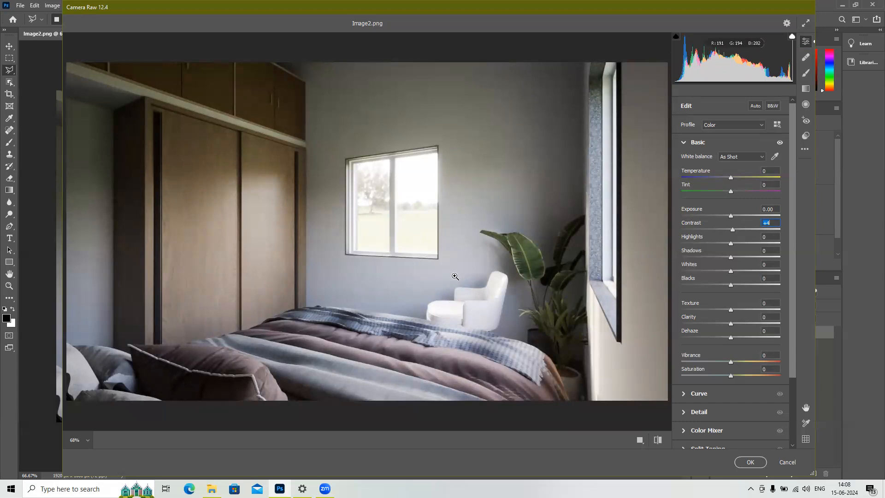
{"action": "left_click", "coordinate": [342, 383]}
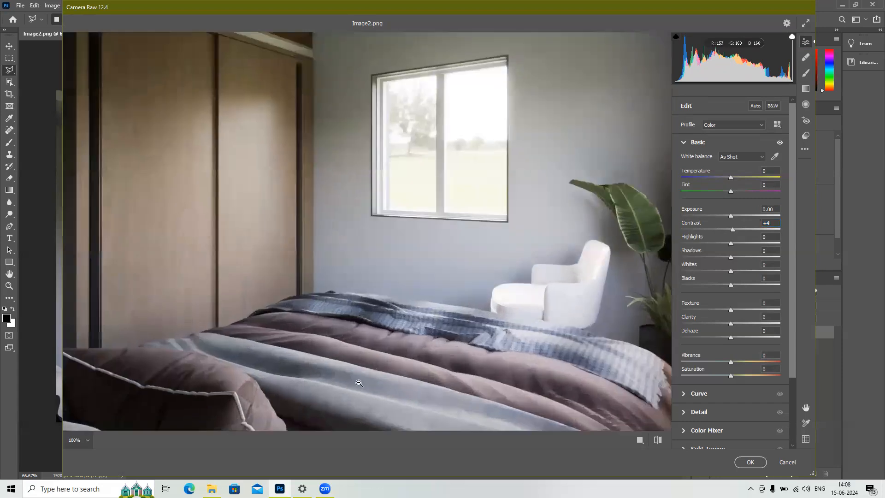
{"action": "left_click", "coordinate": [407, 391]}
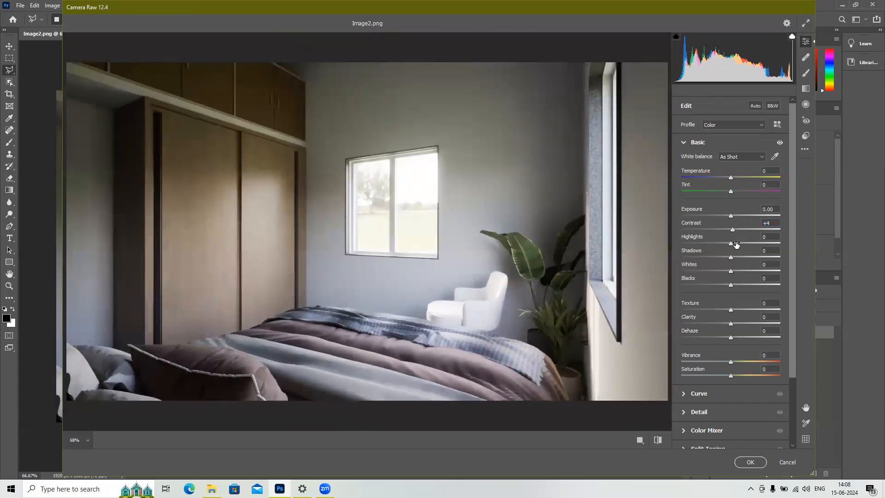
Step: Set the render's texture to +28 and its clarity to +9 in Camera Raw
{"action": "mouse_move", "coordinate": [729, 310]}
{"action": "left_mouse_down"}
{"action": "mouse_move", "coordinate": [795, 312]}
{"action": "mouse_move", "coordinate": [744, 309]}
{"action": "left_mouse_up"}
{"action": "left_click_drag", "start_coordinate": [742, 309], "coordinate": [745, 309]}
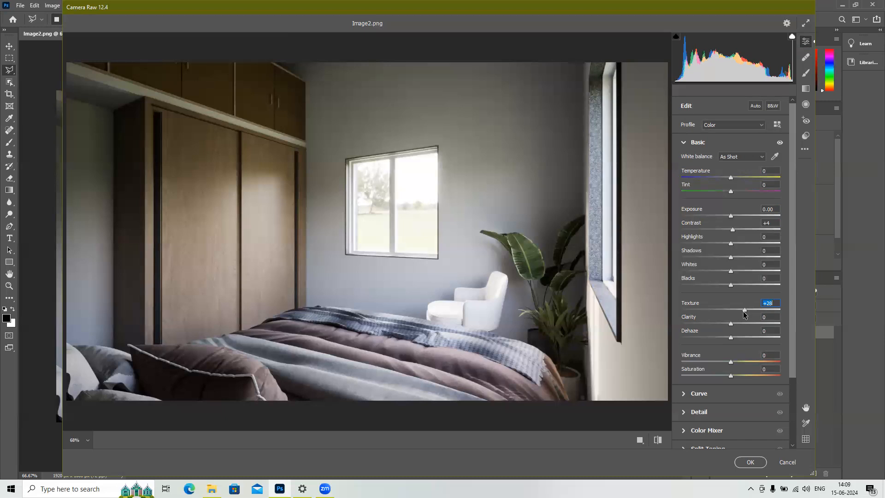
{"action": "left_click_drag", "start_coordinate": [730, 324], "coordinate": [807, 329]}
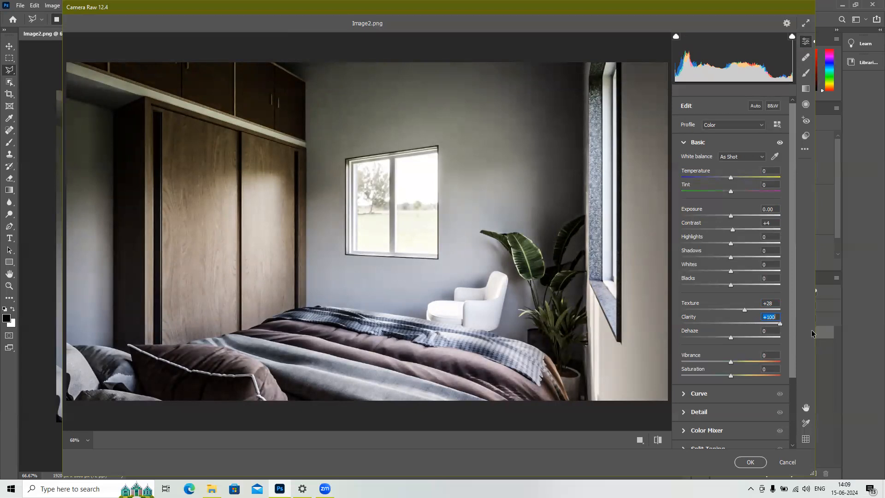
{"action": "left_click_drag", "start_coordinate": [779, 324], "coordinate": [735, 326]}
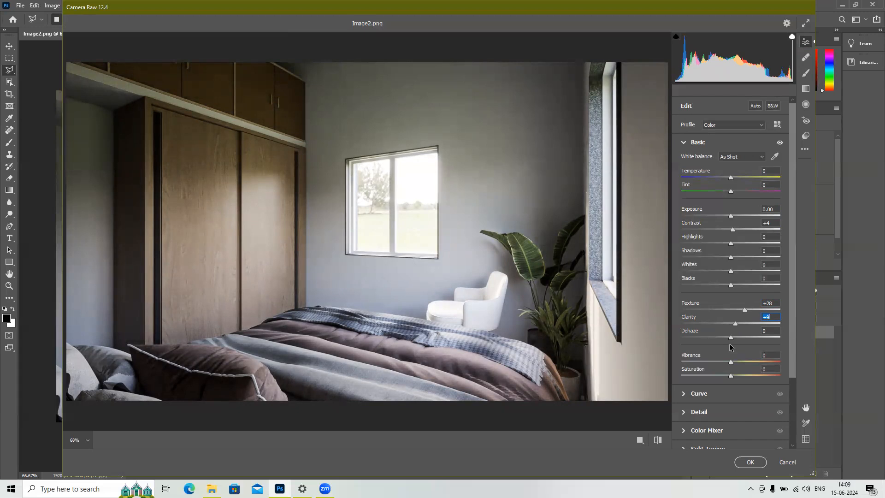
Step: Set the render's overall saturation to +2 and raise the shadows to about +13
{"action": "left_click_drag", "start_coordinate": [728, 379], "coordinate": [830, 369]}
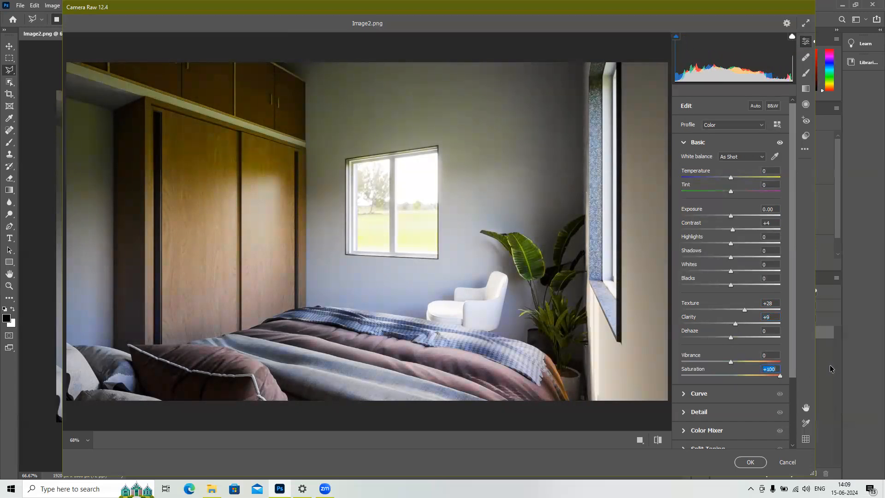
{"action": "left_click_drag", "start_coordinate": [765, 371], "coordinate": [730, 378]}
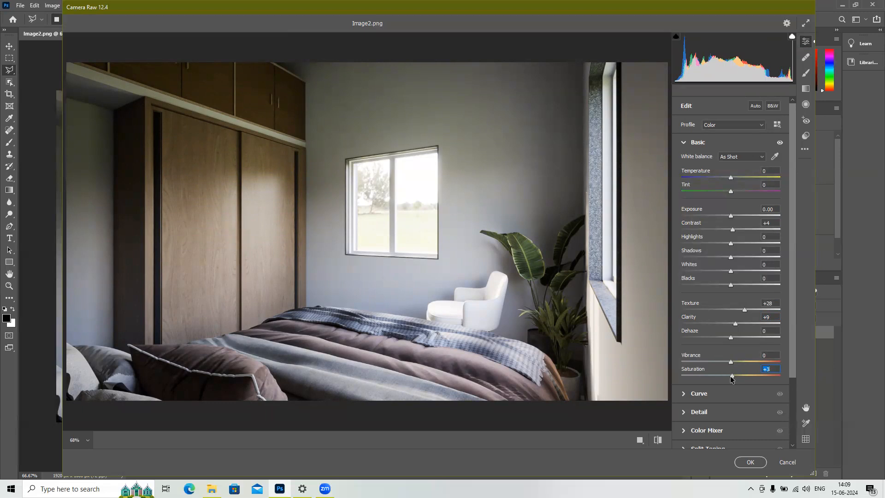
{"action": "left_click_drag", "start_coordinate": [731, 379], "coordinate": [732, 383]}
{"action": "left_click_drag", "start_coordinate": [729, 259], "coordinate": [847, 251]}
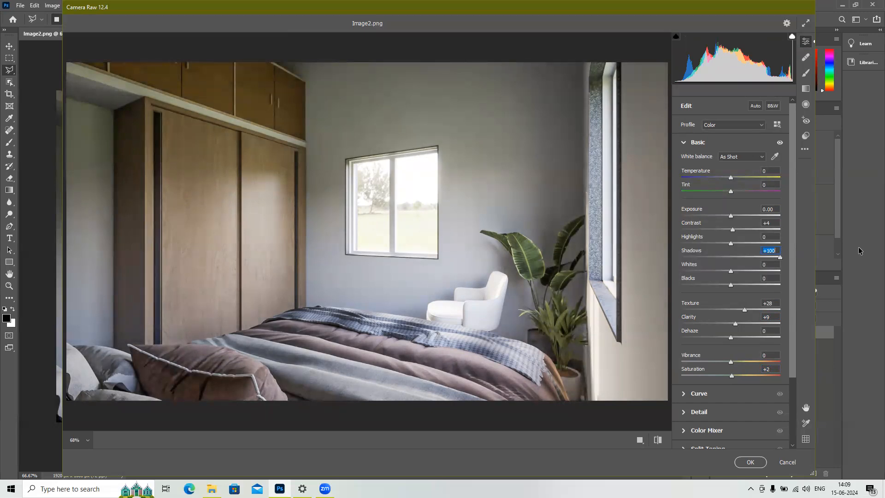
{"action": "left_click_drag", "start_coordinate": [821, 247], "coordinate": [736, 259]}
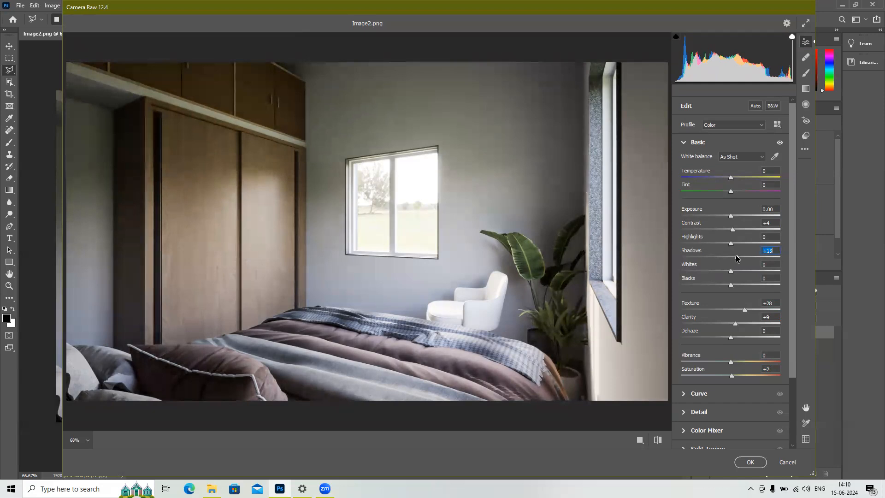
{"action": "left_click_drag", "start_coordinate": [736, 259], "coordinate": [737, 258]}
Step: Try darkening the render with a shadow point on the tone curve, and bring the curve back to a straight line
{"action": "left_click", "coordinate": [686, 142]}
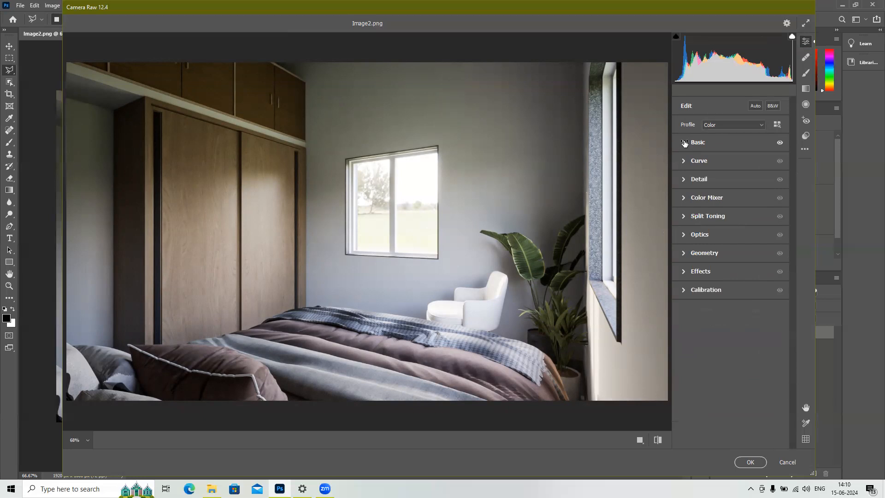
{"action": "left_click", "coordinate": [688, 143]}
{"action": "left_click", "coordinate": [687, 143]}
{"action": "left_click", "coordinate": [684, 163]}
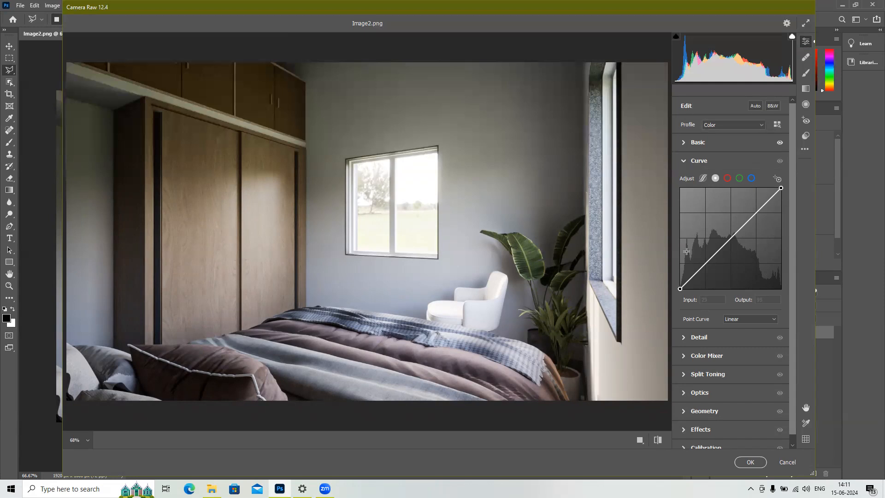
{"action": "left_click_drag", "start_coordinate": [705, 264], "coordinate": [708, 270]}
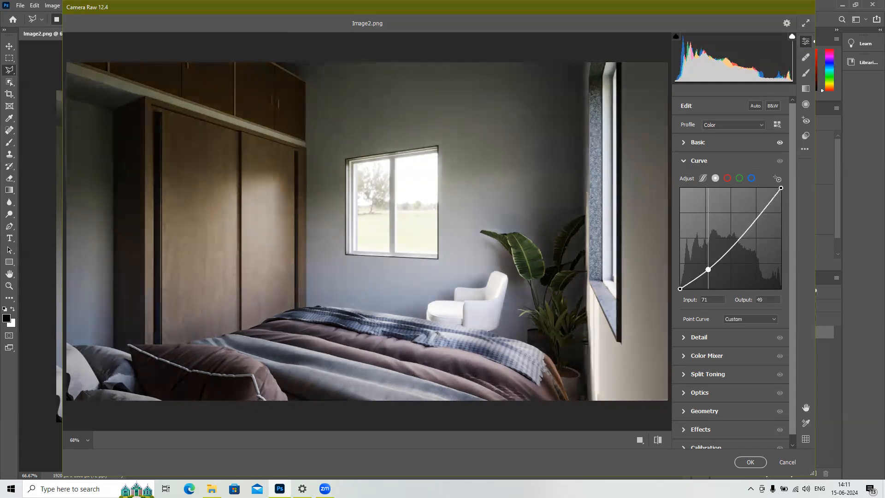
{"action": "mouse_move", "coordinate": [707, 269]}
{"action": "left_mouse_down"}
{"action": "mouse_move", "coordinate": [699, 258]}
{"action": "mouse_move", "coordinate": [705, 264]}
{"action": "left_mouse_up"}
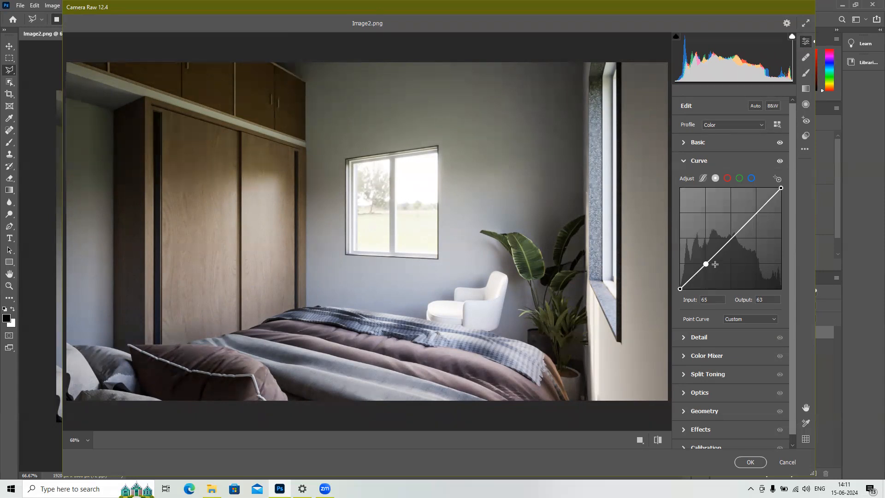
{"action": "key", "text": "Delete"}
{"action": "left_click", "coordinate": [705, 264]}
{"action": "mouse_move", "coordinate": [765, 204]}
{"action": "left_mouse_down"}
{"action": "mouse_move", "coordinate": [759, 191]}
{"action": "mouse_move", "coordinate": [773, 205]}
{"action": "left_mouse_up"}
{"action": "key", "text": "ctrl+z"}
{"action": "left_click", "coordinate": [706, 263]}
{"action": "left_click_drag", "start_coordinate": [706, 264], "coordinate": [706, 264]}
Step: Set the render's sharpening to 112 in the Detail adjustments
{"action": "left_click", "coordinate": [685, 339]}
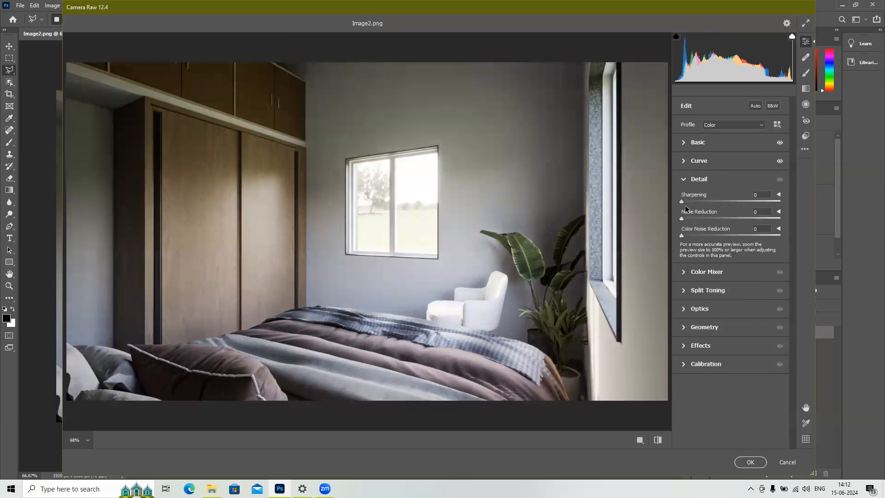
{"action": "left_click_drag", "start_coordinate": [682, 201], "coordinate": [701, 201]}
{"action": "left_click_drag", "start_coordinate": [759, 193], "coordinate": [758, 204]}
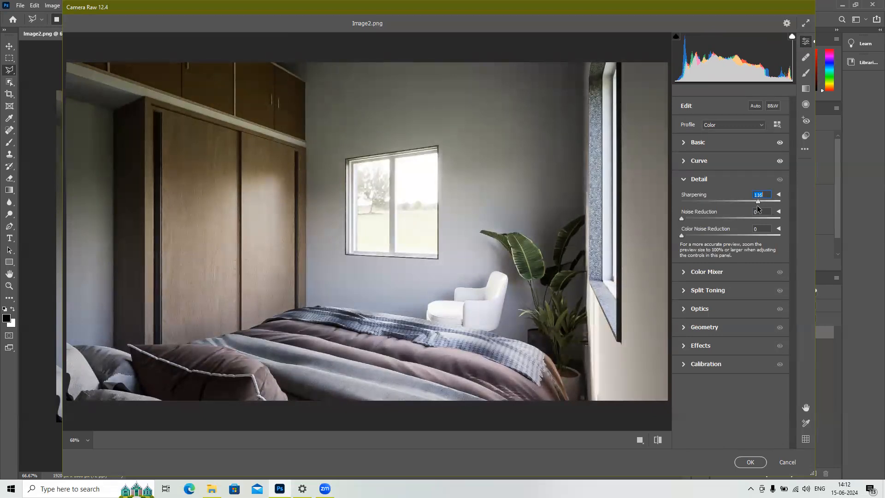
{"action": "mouse_move", "coordinate": [757, 206]}
{"action": "left_mouse_down"}
{"action": "mouse_move", "coordinate": [771, 181]}
{"action": "mouse_move", "coordinate": [792, 185]}
{"action": "mouse_move", "coordinate": [746, 207]}
{"action": "left_mouse_up"}
Step: Try noise reduction values of 100 and 3 on the render and return it to the minimum
{"action": "left_click_drag", "start_coordinate": [682, 219], "coordinate": [780, 219]}
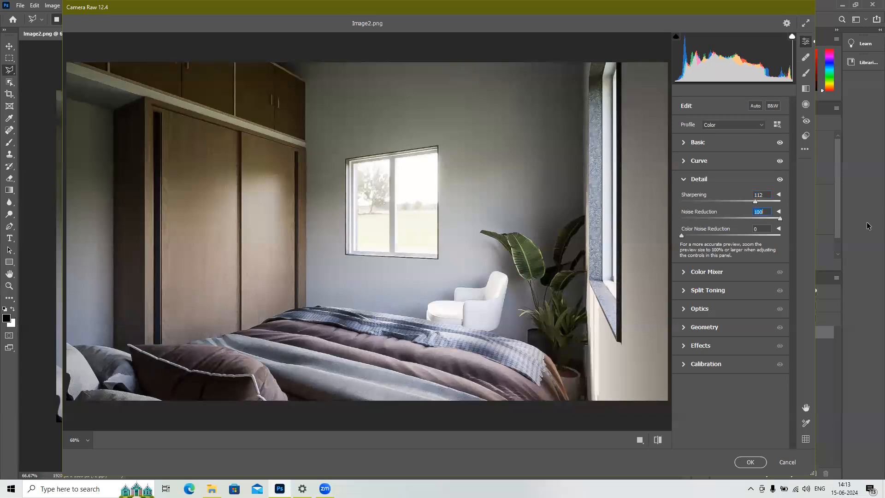
{"action": "mouse_move", "coordinate": [683, 221]}
{"action": "left_mouse_down"}
{"action": "mouse_move", "coordinate": [696, 221]}
{"action": "mouse_move", "coordinate": [684, 222]}
{"action": "left_mouse_up"}
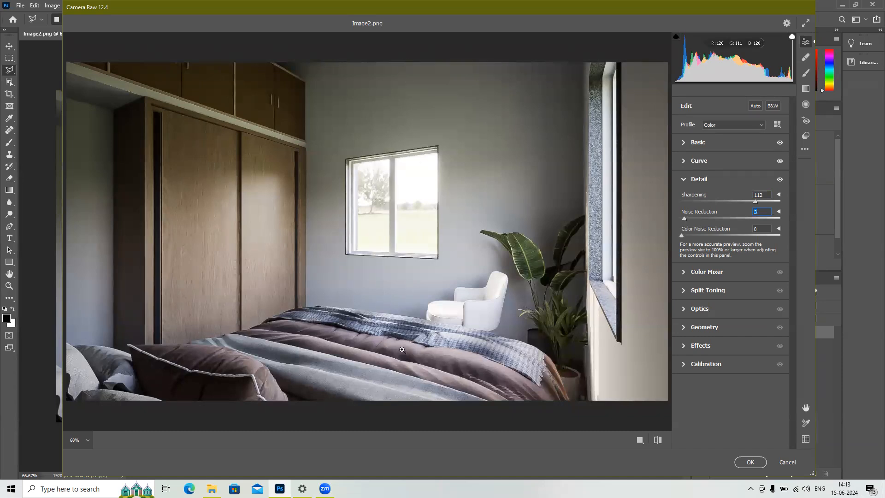
{"action": "left_click_drag", "start_coordinate": [684, 220], "coordinate": [679, 221]}
Step: Set the Color Mixer luminance of the reds to +1 and of the oranges to +13
{"action": "left_click", "coordinate": [684, 273]}
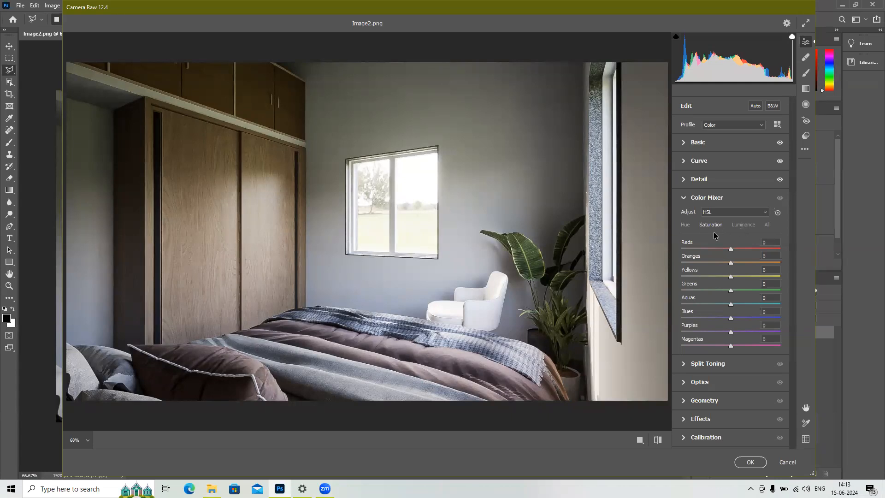
{"action": "left_click", "coordinate": [737, 224]}
{"action": "left_click", "coordinate": [685, 227]}
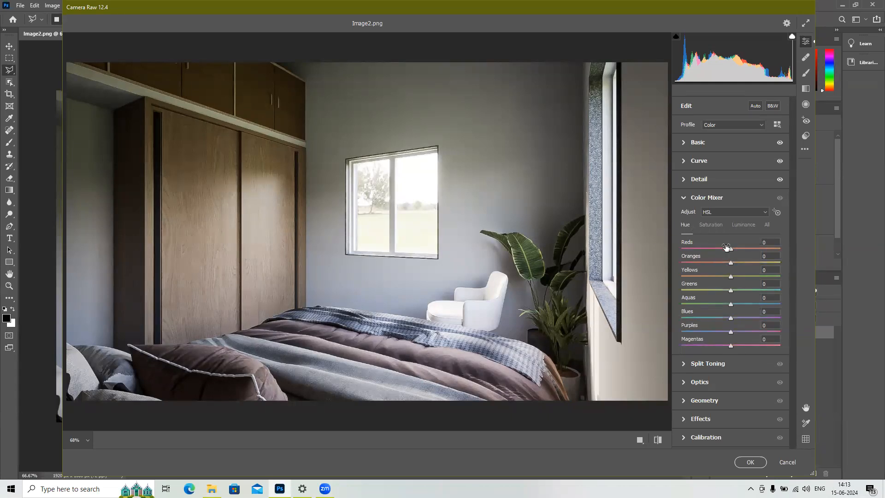
{"action": "left_click", "coordinate": [742, 230]}
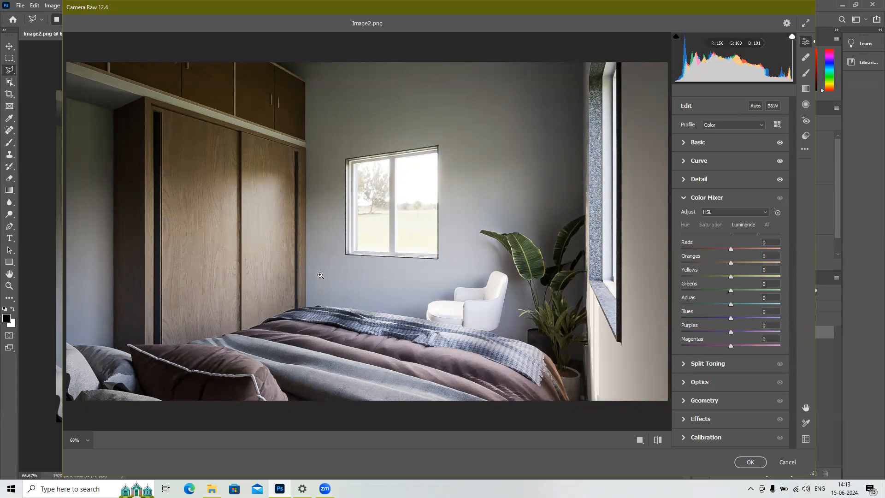
{"action": "mouse_move", "coordinate": [730, 249]}
{"action": "left_mouse_down"}
{"action": "mouse_move", "coordinate": [809, 246]}
{"action": "mouse_move", "coordinate": [668, 251]}
{"action": "mouse_move", "coordinate": [841, 249]}
{"action": "mouse_move", "coordinate": [726, 265]}
{"action": "mouse_move", "coordinate": [804, 268]}
{"action": "mouse_move", "coordinate": [666, 265]}
{"action": "mouse_move", "coordinate": [783, 259]}
{"action": "mouse_move", "coordinate": [732, 262]}
{"action": "left_mouse_up"}
{"action": "left_click_drag", "start_coordinate": [730, 261], "coordinate": [762, 264]}
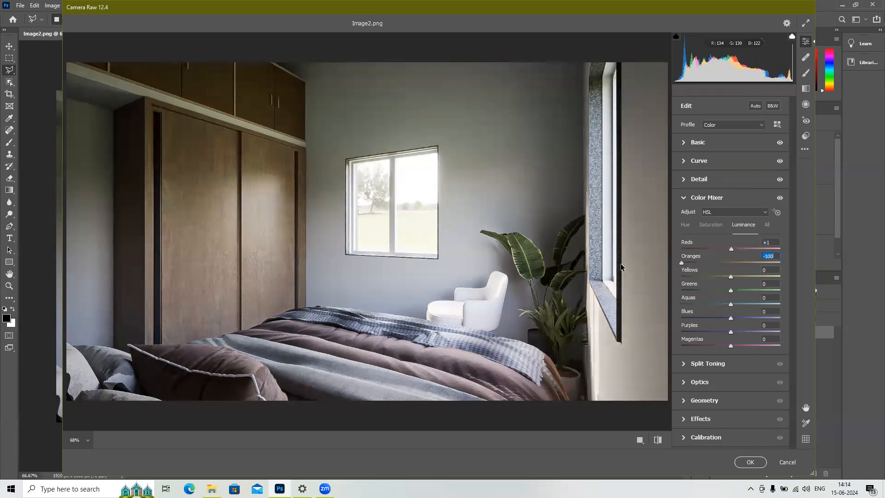
{"action": "mouse_move", "coordinate": [753, 268]}
{"action": "left_mouse_down"}
{"action": "mouse_move", "coordinate": [675, 264]}
{"action": "mouse_move", "coordinate": [825, 263]}
{"action": "mouse_move", "coordinate": [743, 273]}
{"action": "mouse_move", "coordinate": [760, 277]}
{"action": "left_mouse_up"}
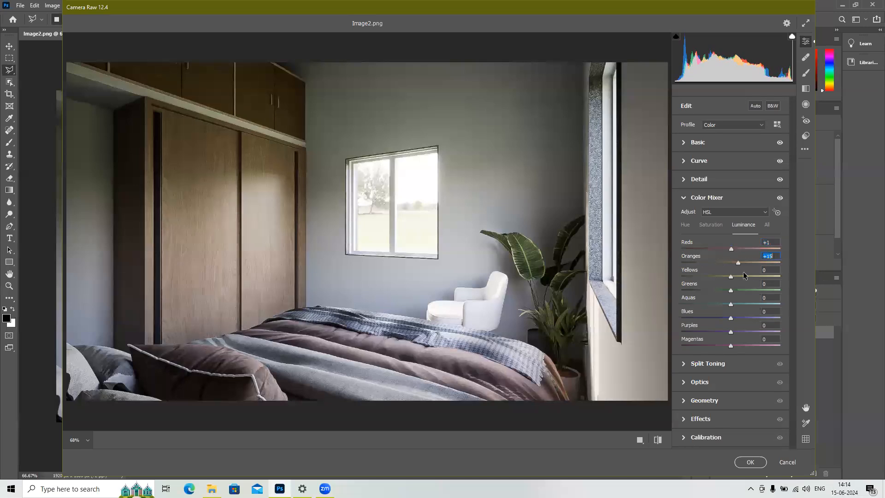
{"action": "left_click_drag", "start_coordinate": [760, 262], "coordinate": [743, 270]}
{"action": "left_click_drag", "start_coordinate": [779, 262], "coordinate": [737, 270]}
Step: Set the Color Mixer luminance of the yellows to +13, greens to +100, aquas to +3 and blues to +18
{"action": "mouse_move", "coordinate": [730, 278]}
{"action": "left_mouse_down"}
{"action": "mouse_move", "coordinate": [755, 278]}
{"action": "mouse_move", "coordinate": [665, 282]}
{"action": "mouse_move", "coordinate": [871, 296]}
{"action": "mouse_move", "coordinate": [729, 290]}
{"action": "left_mouse_up"}
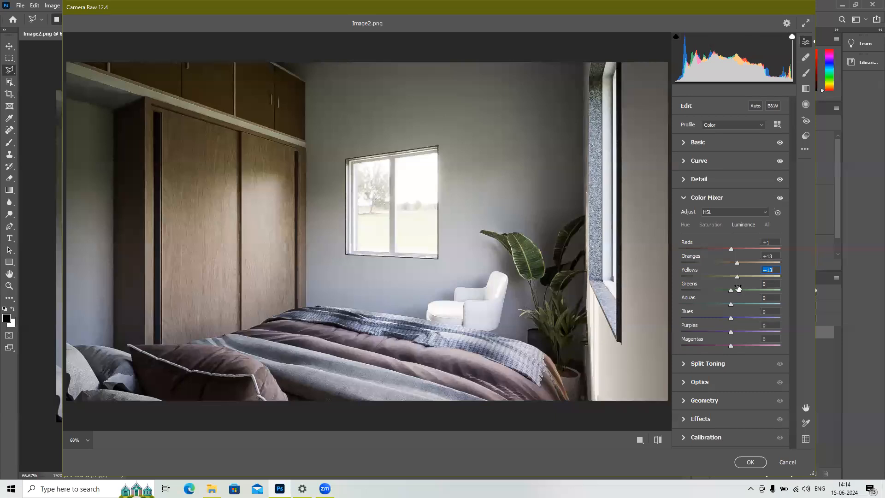
{"action": "left_click_drag", "start_coordinate": [731, 290], "coordinate": [807, 286]}
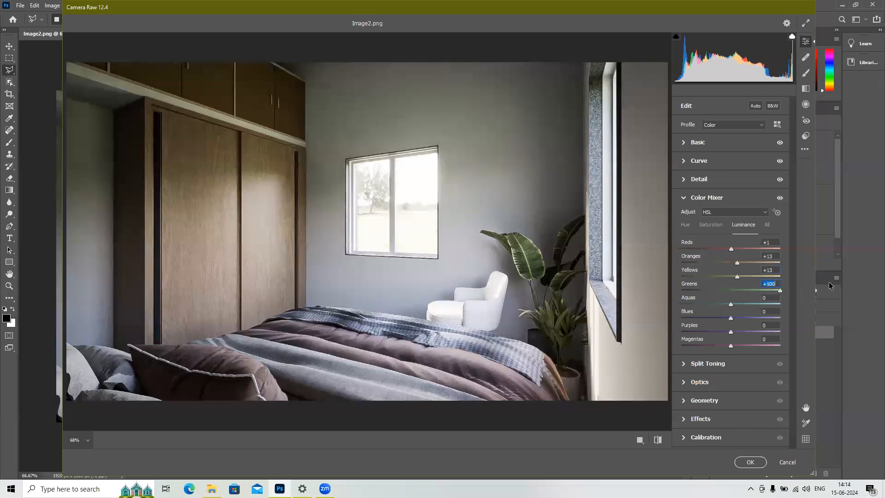
{"action": "mouse_move", "coordinate": [829, 285]}
{"action": "left_mouse_down"}
{"action": "mouse_move", "coordinate": [700, 288]}
{"action": "mouse_move", "coordinate": [826, 285]}
{"action": "left_mouse_up"}
{"action": "left_click_drag", "start_coordinate": [730, 303], "coordinate": [824, 346]}
{"action": "left_click_drag", "start_coordinate": [760, 349], "coordinate": [730, 338]}
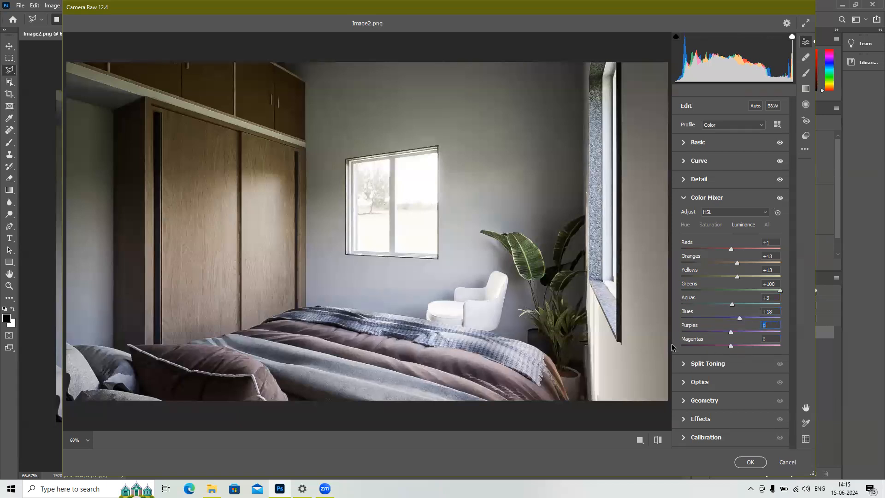
{"action": "mouse_move", "coordinate": [737, 345]}
{"action": "left_mouse_down"}
{"action": "mouse_move", "coordinate": [694, 342]}
{"action": "mouse_move", "coordinate": [786, 341]}
{"action": "mouse_move", "coordinate": [727, 345]}
{"action": "left_mouse_up"}
Step: Set the Color Mixer saturation of the blues to -95, reds to -2 and oranges to -25
{"action": "left_click", "coordinate": [710, 225]}
{"action": "left_click_drag", "start_coordinate": [730, 318], "coordinate": [607, 311]}
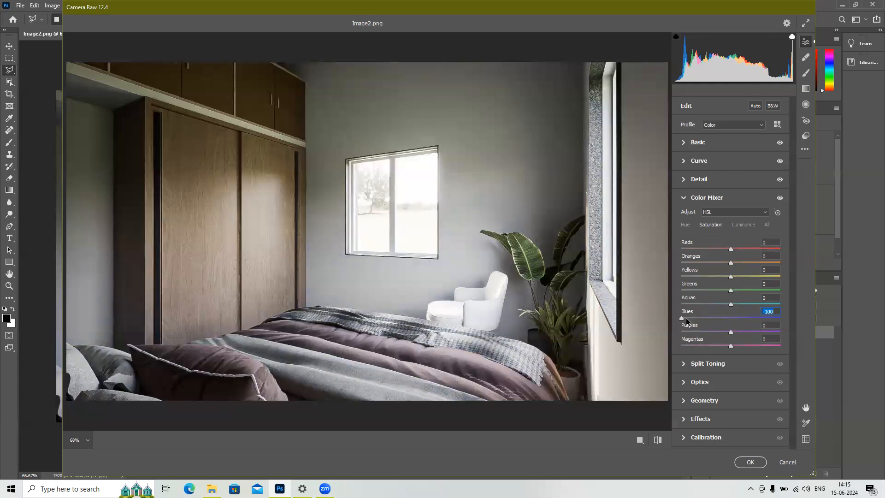
{"action": "left_click_drag", "start_coordinate": [683, 316], "coordinate": [685, 316]}
{"action": "left_click_drag", "start_coordinate": [730, 249], "coordinate": [870, 247]}
{"action": "left_click_drag", "start_coordinate": [747, 252], "coordinate": [713, 269]}
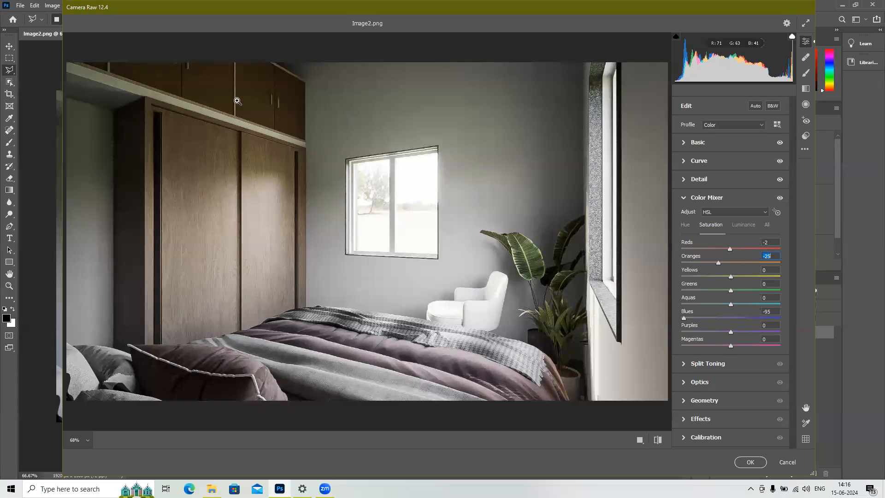
Step: Try a lower orange saturation and a yellow saturation of -100, undo the orange change and reset the yellows to 0
{"action": "left_click", "coordinate": [777, 213]}
{"action": "left_click_drag", "start_coordinate": [717, 261], "coordinate": [702, 263]}
{"action": "left_click_drag", "start_coordinate": [761, 273], "coordinate": [718, 283]}
{"action": "key", "text": "ctrl+z"}
{"action": "left_click", "coordinate": [730, 249]}
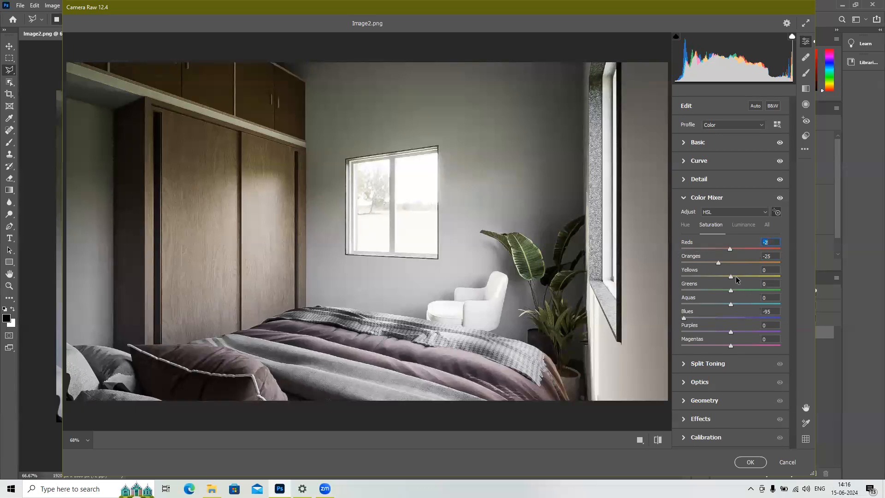
{"action": "left_click_drag", "start_coordinate": [730, 276], "coordinate": [670, 276]}
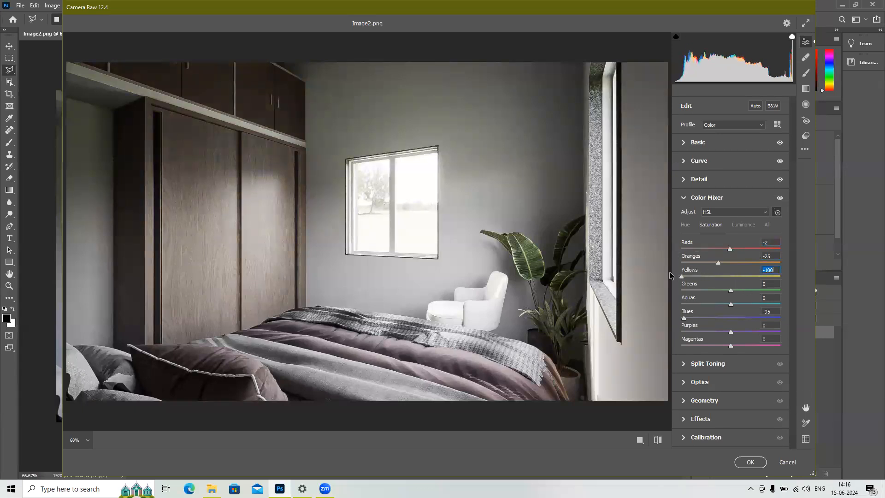
{"action": "type", "text": "0"}
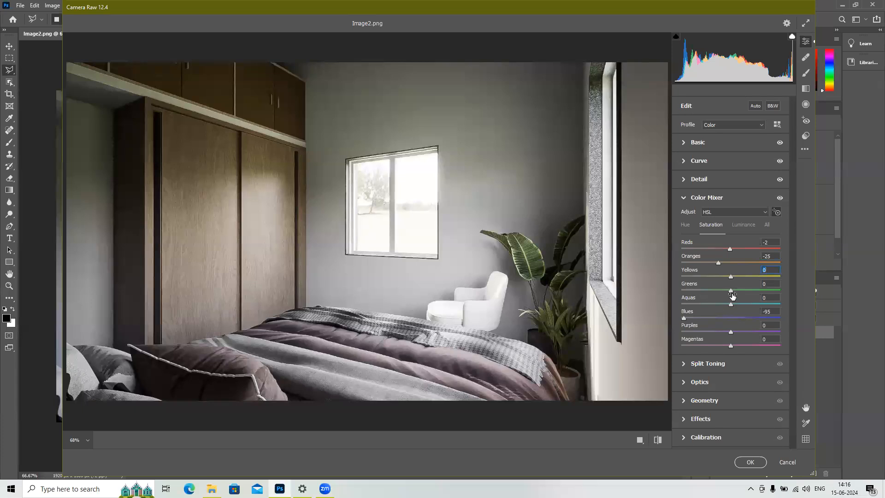
Step: Try different Color Mixer saturation levels for the greens, aquas and purples
{"action": "mouse_move", "coordinate": [731, 290]}
{"action": "left_mouse_down"}
{"action": "mouse_move", "coordinate": [664, 289]}
{"action": "mouse_move", "coordinate": [762, 283]}
{"action": "mouse_move", "coordinate": [689, 282]}
{"action": "mouse_move", "coordinate": [730, 285]}
{"action": "mouse_move", "coordinate": [705, 282]}
{"action": "mouse_move", "coordinate": [724, 280]}
{"action": "mouse_move", "coordinate": [710, 290]}
{"action": "mouse_move", "coordinate": [722, 298]}
{"action": "left_mouse_up"}
{"action": "left_click_drag", "start_coordinate": [730, 304], "coordinate": [822, 338]}
{"action": "type", "text": "0"}
{"action": "left_click_drag", "start_coordinate": [727, 334], "coordinate": [724, 339]}
Step: Try shifting the Color Mixer hue of the aquas, oranges and purples and bring the values back near neutral
{"action": "left_click", "coordinate": [684, 225]}
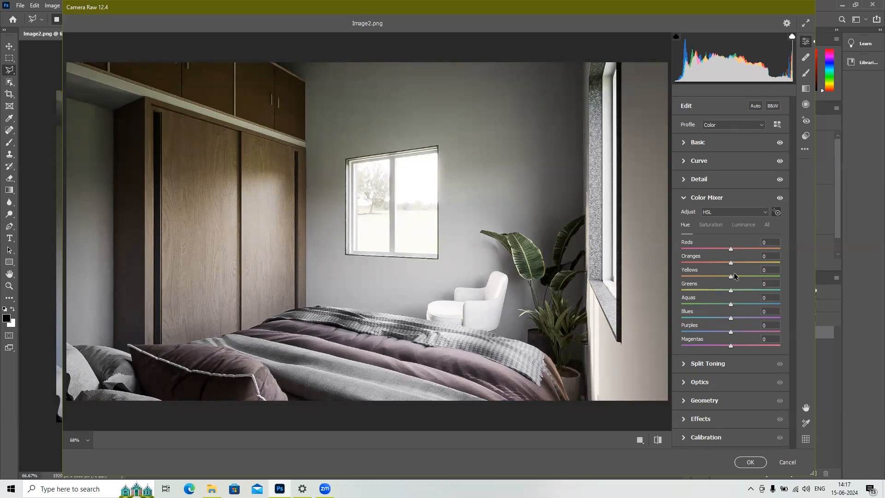
{"action": "mouse_move", "coordinate": [730, 304]}
{"action": "left_mouse_down"}
{"action": "mouse_move", "coordinate": [719, 304]}
{"action": "mouse_move", "coordinate": [731, 306]}
{"action": "left_mouse_up"}
{"action": "left_click_drag", "start_coordinate": [713, 262], "coordinate": [731, 266]}
{"action": "left_click_drag", "start_coordinate": [730, 332], "coordinate": [729, 356]}
{"action": "left_click", "coordinate": [730, 317]}
Step: Test a lens distortion of +100, reset it to 0, and set the Optics vignette to +23
{"action": "left_click", "coordinate": [699, 364]}
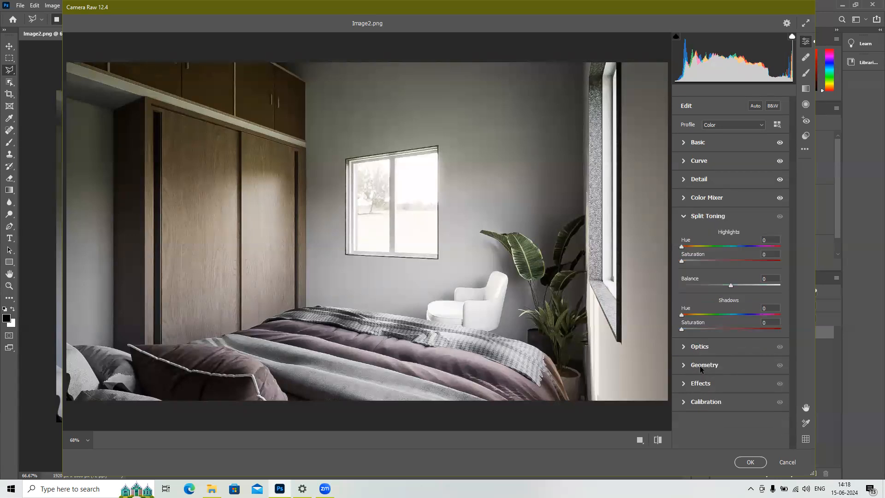
{"action": "left_click", "coordinate": [699, 348]}
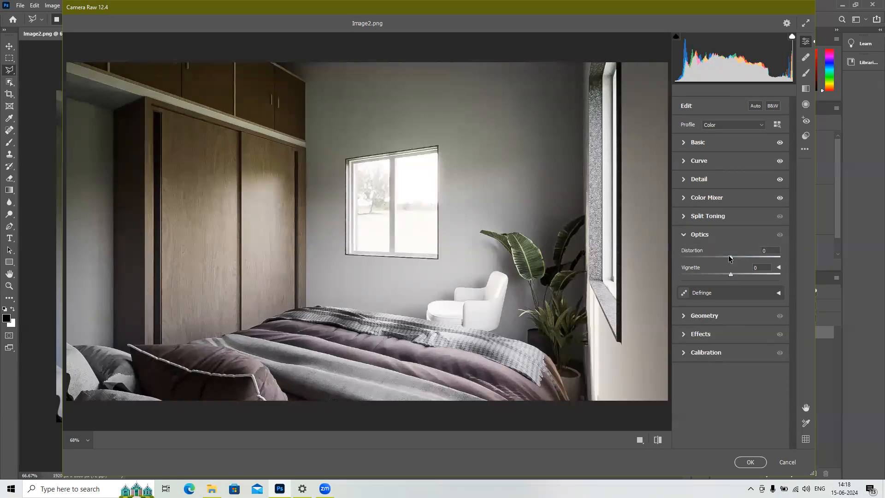
{"action": "left_click_drag", "start_coordinate": [731, 257], "coordinate": [796, 263]}
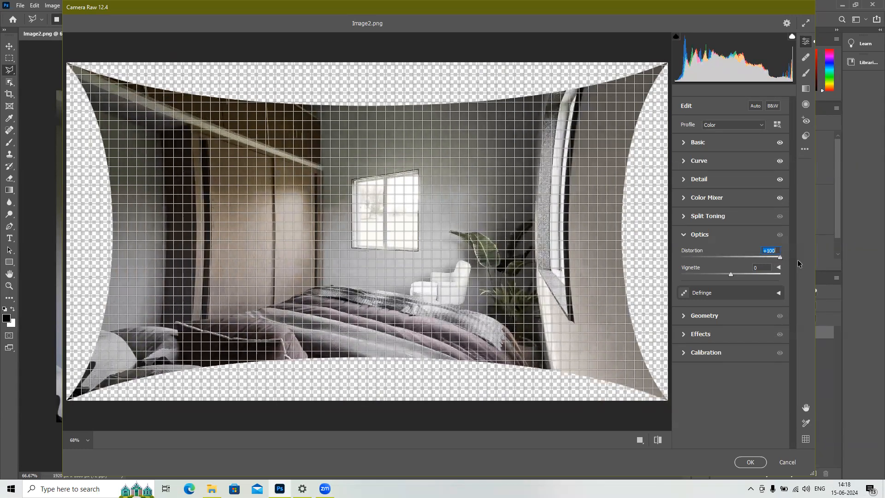
{"action": "left_click_drag", "start_coordinate": [796, 258], "coordinate": [742, 275]}
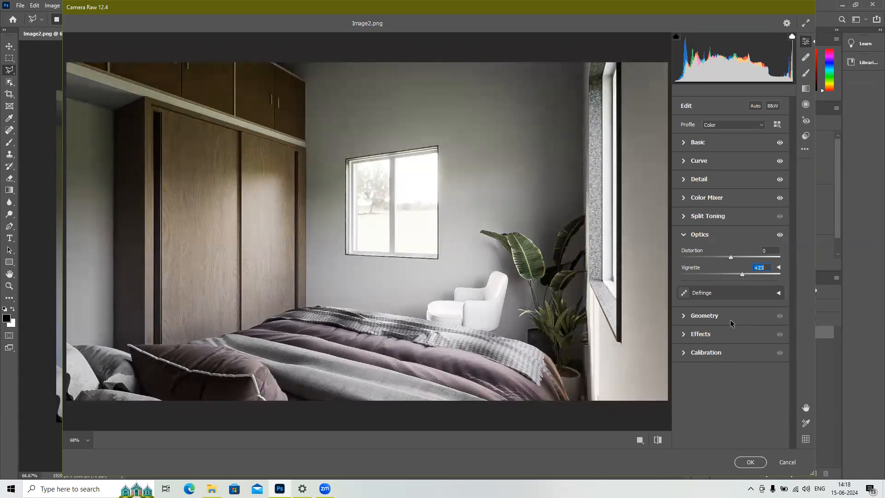
Step: Set the Camera Raw Effects vignetting to +1
{"action": "left_click", "coordinate": [688, 316]}
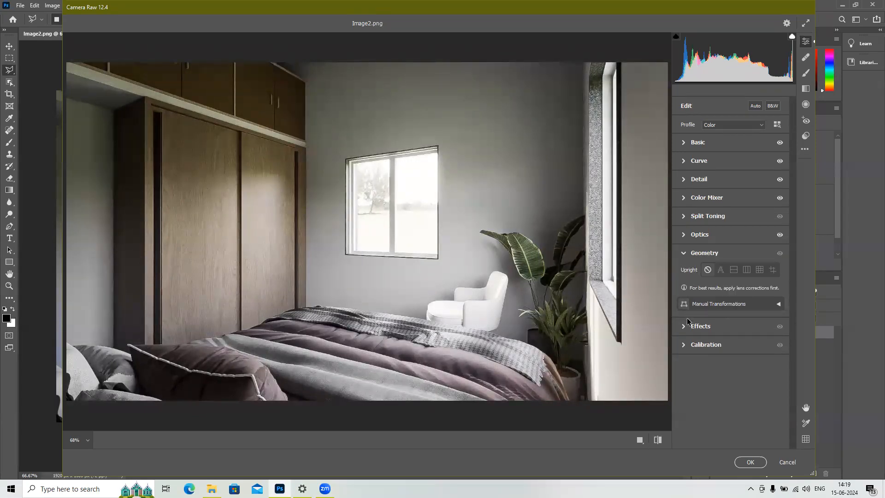
{"action": "left_click", "coordinate": [693, 324]}
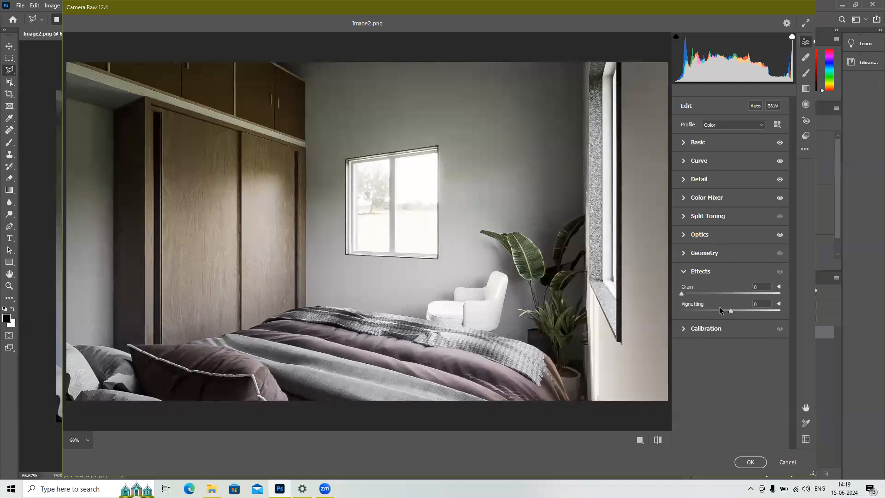
{"action": "mouse_move", "coordinate": [731, 311]}
{"action": "left_mouse_down"}
{"action": "mouse_move", "coordinate": [694, 306]}
{"action": "mouse_move", "coordinate": [771, 302]}
{"action": "mouse_move", "coordinate": [715, 320]}
{"action": "mouse_move", "coordinate": [730, 311]}
{"action": "left_mouse_up"}
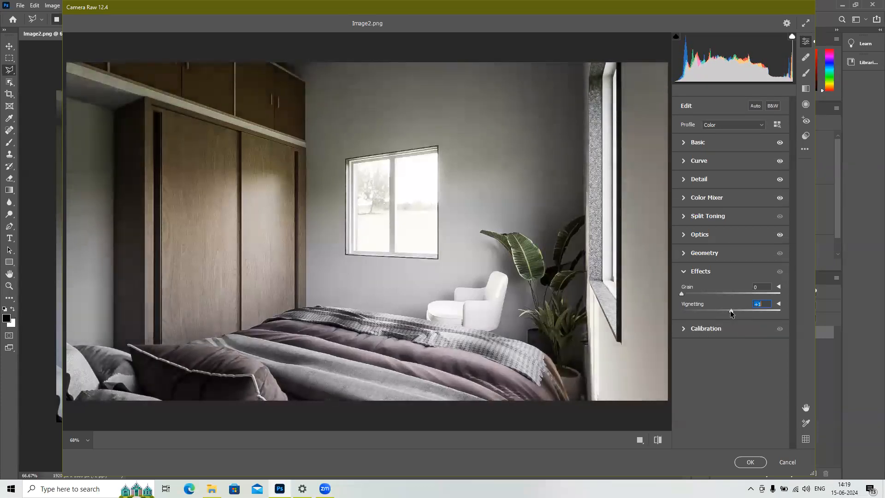
Step: Test a Calibration green primary saturation of +100, bring it back to -2, and reset the red primary hue to 0
{"action": "left_click", "coordinate": [689, 329]}
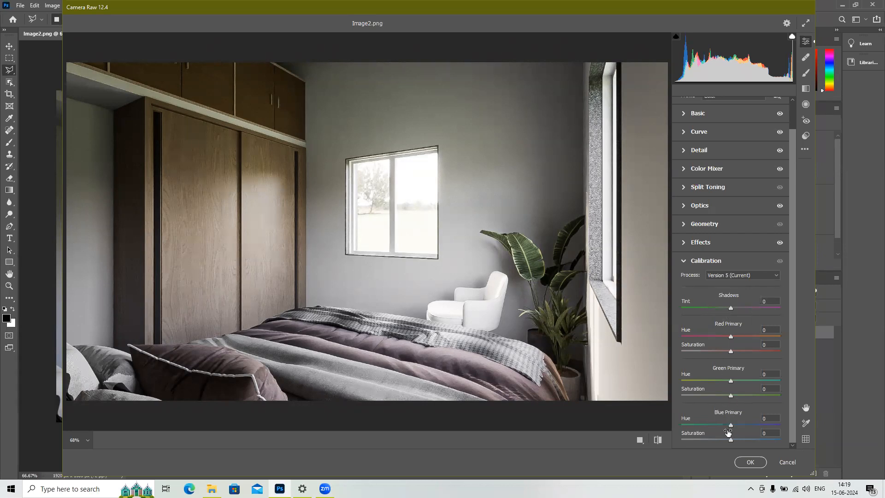
{"action": "mouse_move", "coordinate": [731, 439]}
{"action": "left_mouse_down"}
{"action": "mouse_move", "coordinate": [640, 441]}
{"action": "mouse_move", "coordinate": [730, 440]}
{"action": "left_mouse_up"}
{"action": "left_click_drag", "start_coordinate": [730, 395], "coordinate": [811, 369]}
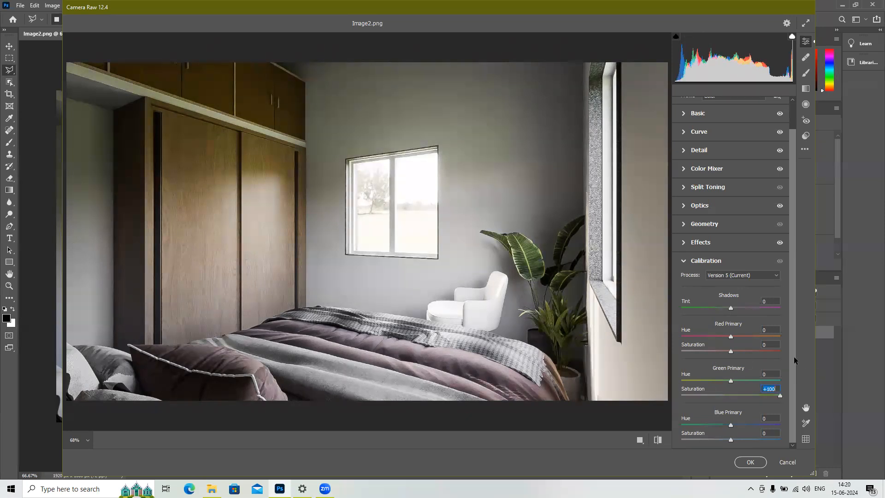
{"action": "left_click_drag", "start_coordinate": [780, 395], "coordinate": [729, 401]}
{"action": "left_click_drag", "start_coordinate": [730, 351], "coordinate": [781, 345]}
{"action": "type", "text": "0"}
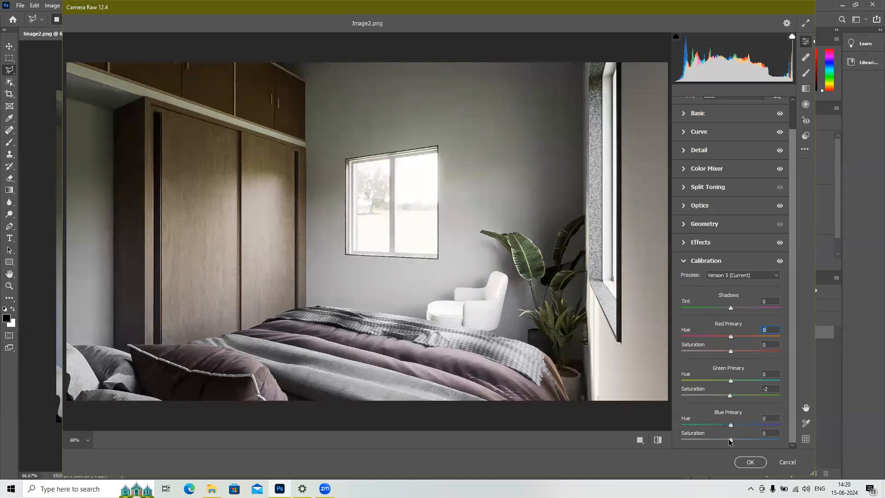
Step: Set the Calibration blue primary saturation to -7 and the green primary hue to +69, keeping the shadows tint at 0
{"action": "left_click_drag", "start_coordinate": [729, 440], "coordinate": [725, 444]}
{"action": "mouse_move", "coordinate": [731, 351]}
{"action": "left_mouse_down"}
{"action": "mouse_move", "coordinate": [722, 353]}
{"action": "mouse_move", "coordinate": [745, 357]}
{"action": "mouse_move", "coordinate": [727, 357]}
{"action": "mouse_move", "coordinate": [730, 351]}
{"action": "left_mouse_up"}
{"action": "mouse_move", "coordinate": [729, 308]}
{"action": "left_mouse_down"}
{"action": "mouse_move", "coordinate": [694, 308]}
{"action": "mouse_move", "coordinate": [816, 302]}
{"action": "mouse_move", "coordinate": [816, 311]}
{"action": "mouse_move", "coordinate": [716, 316]}
{"action": "left_mouse_up"}
{"action": "type", "text": "0"}
{"action": "left_click_drag", "start_coordinate": [730, 381], "coordinate": [817, 381]}
{"action": "left_click_drag", "start_coordinate": [789, 367], "coordinate": [767, 372]}
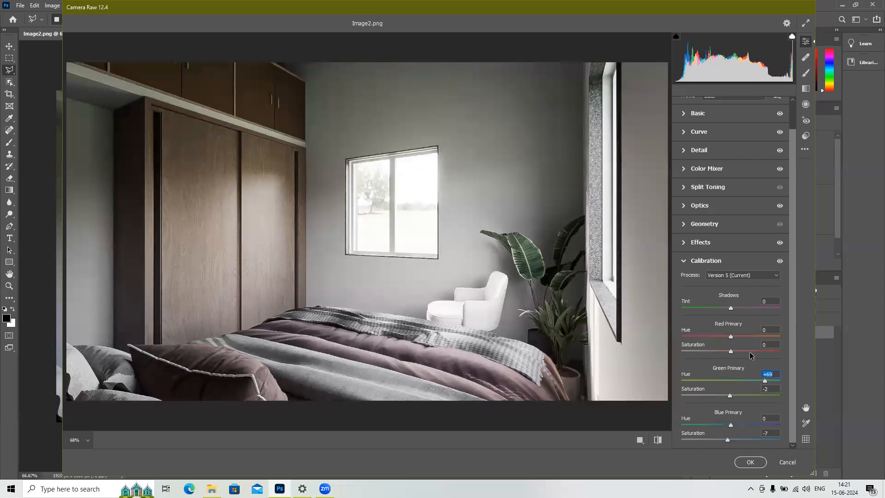
Step: Try a red primary saturation of +93, reset it to 0, and apply the Camera Raw adjustments to the image
{"action": "left_click_drag", "start_coordinate": [745, 349], "coordinate": [778, 349]}
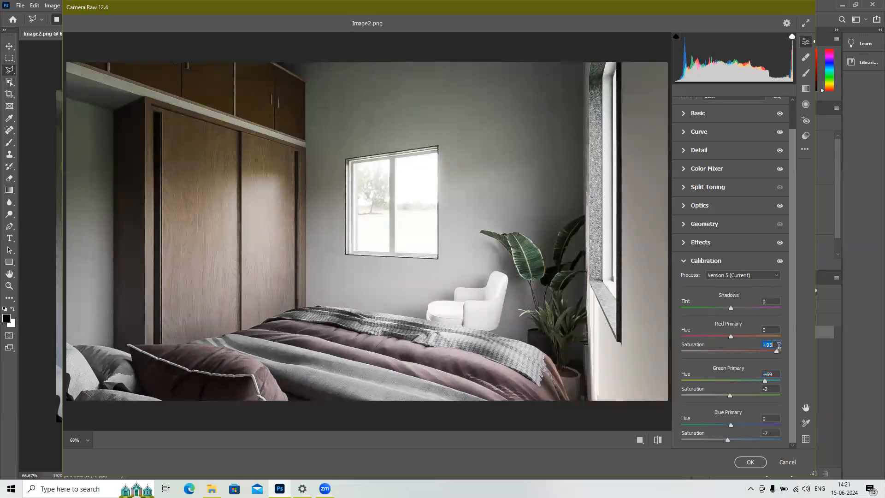
{"action": "type", "text": "0"}
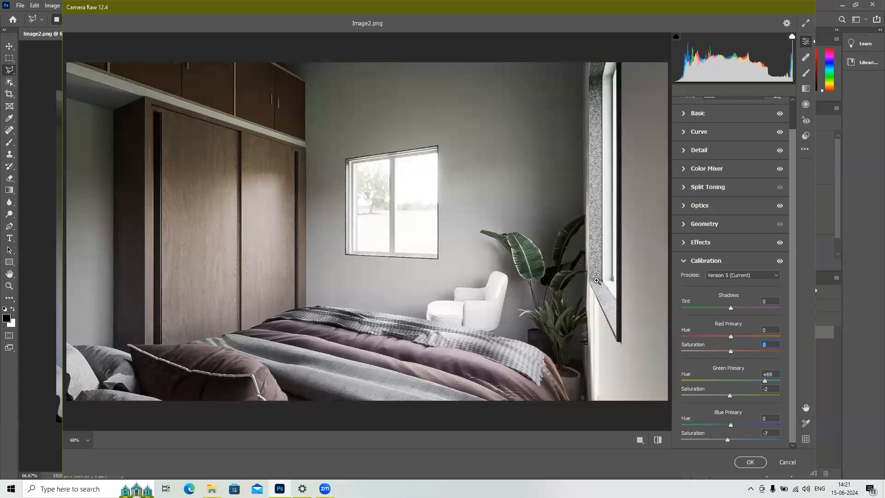
{"action": "left_click", "coordinate": [748, 463]}
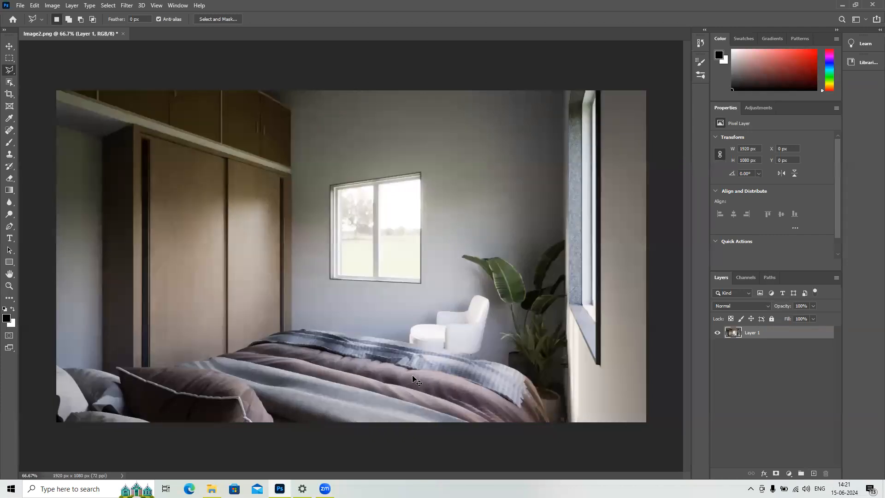
{"action": "key", "text": "ctrl+shift+z"}
Step: Outline the overhead cabinets above the wardrobe with the Polygonal Lasso and copy the selection to a new layer
{"action": "scroll", "coordinate": [389, 263], "scroll_direction": "down", "scroll_amount": 4, "text": "alt"}
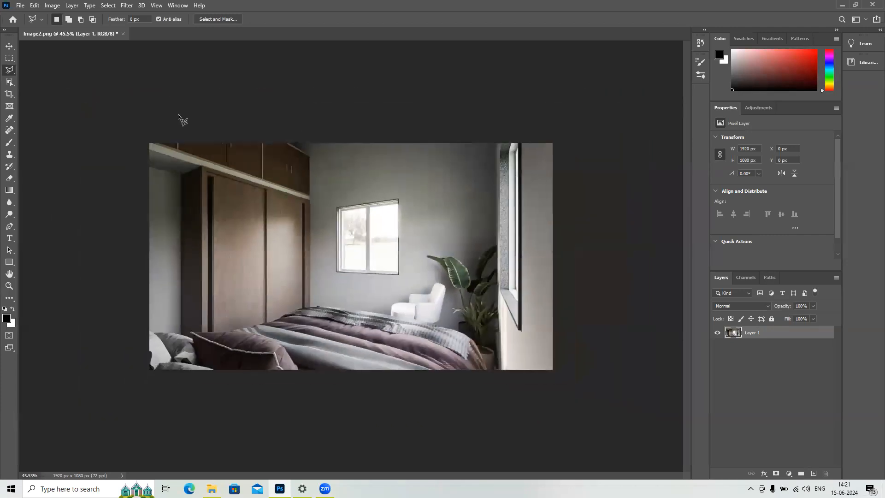
{"action": "scroll", "coordinate": [184, 129], "scroll_direction": "up", "scroll_amount": 7, "text": "alt"}
{"action": "scroll", "coordinate": [465, 309], "scroll_direction": "down", "scroll_amount": 5, "text": "alt"}
{"action": "scroll", "coordinate": [285, 221], "scroll_direction": "up", "scroll_amount": 3, "text": "alt"}
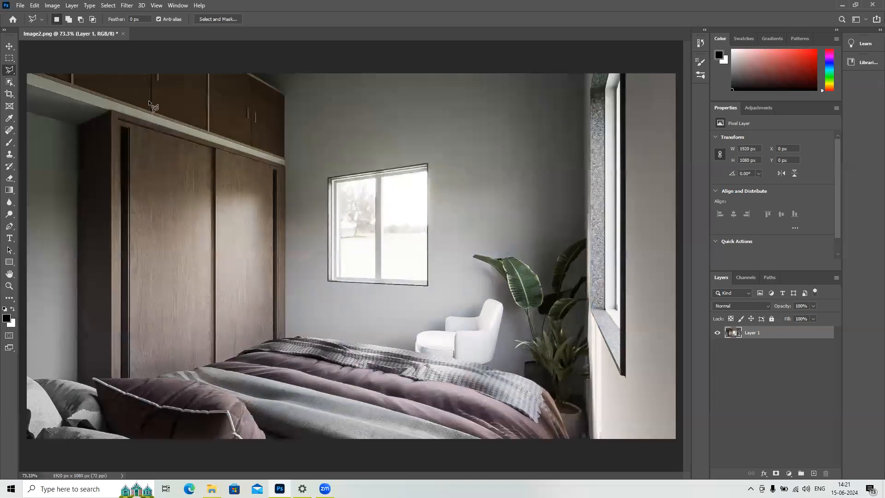
{"action": "scroll", "coordinate": [44, 67], "scroll_direction": "up", "scroll_amount": 3, "text": "alt"}
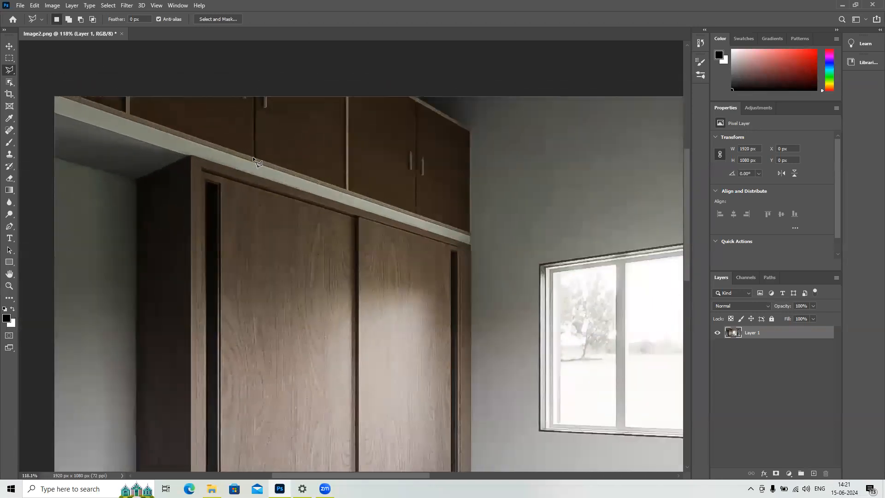
{"action": "left_click", "coordinate": [56, 96]}
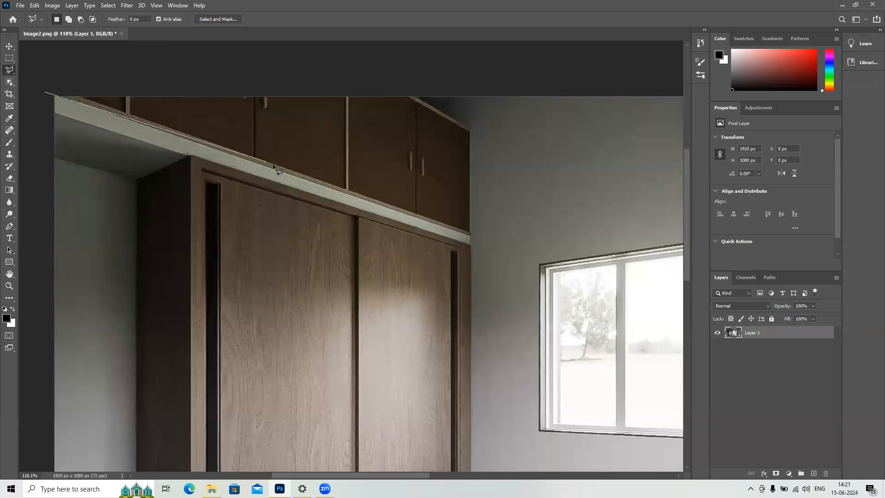
{"action": "left_click", "coordinate": [470, 235]}
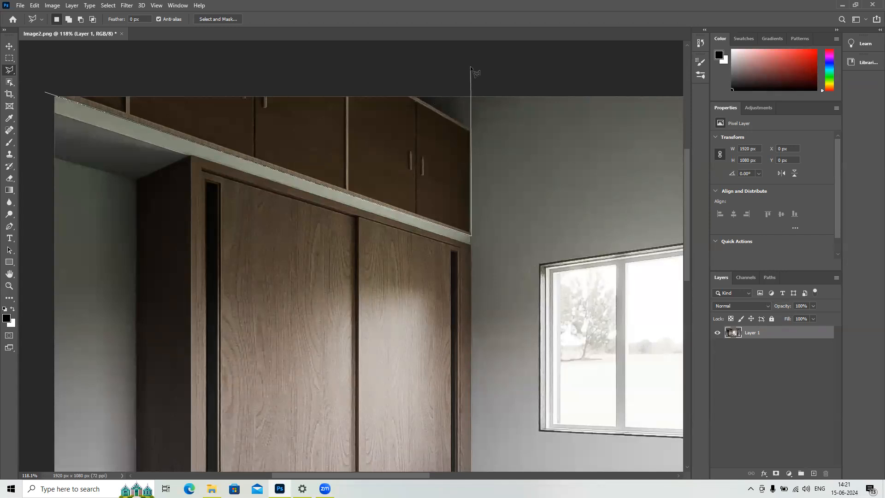
{"action": "left_click", "coordinate": [470, 129]}
{"action": "left_click", "coordinate": [386, 80]}
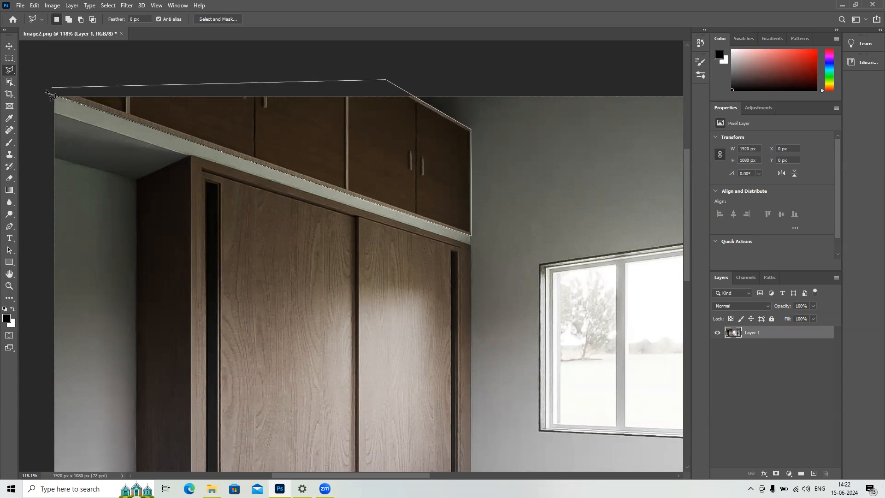
{"action": "left_click", "coordinate": [45, 92]}
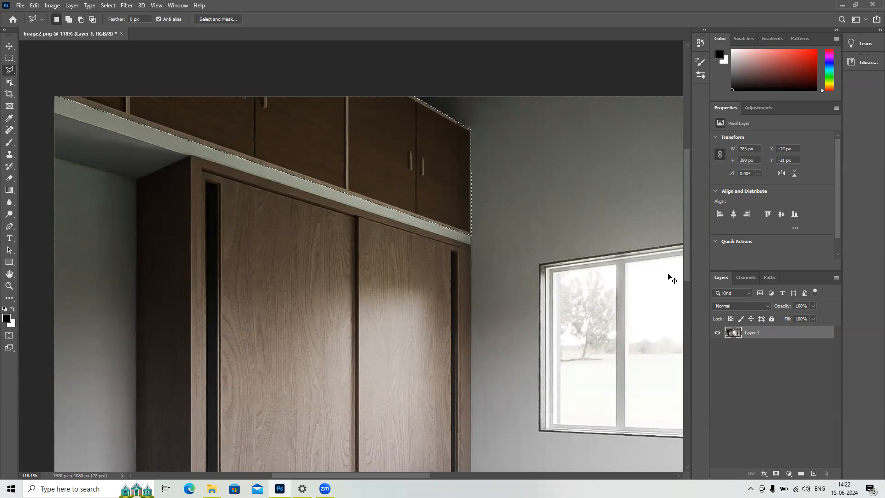
{"action": "key", "text": "ctrl+j"}
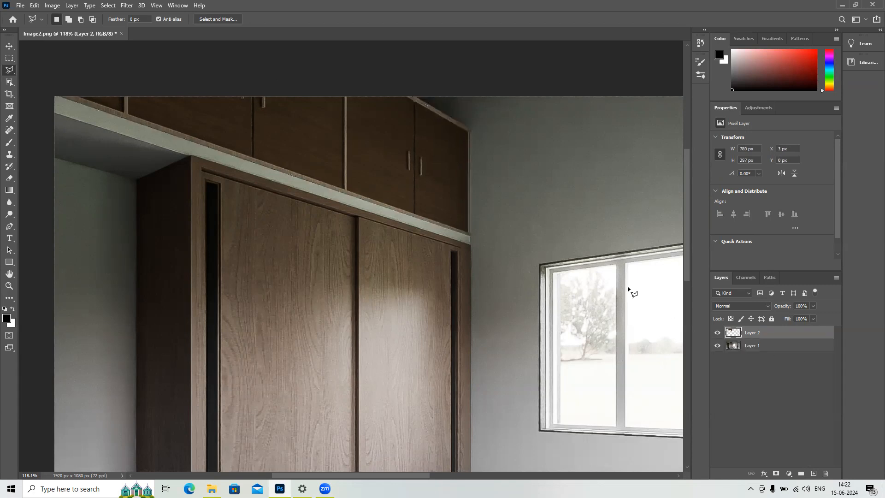
Step: Try moving the copied cabinet layer down over the wardrobe, undo the move, and reselect the cabinet layer
{"action": "left_click", "coordinate": [9, 46]}
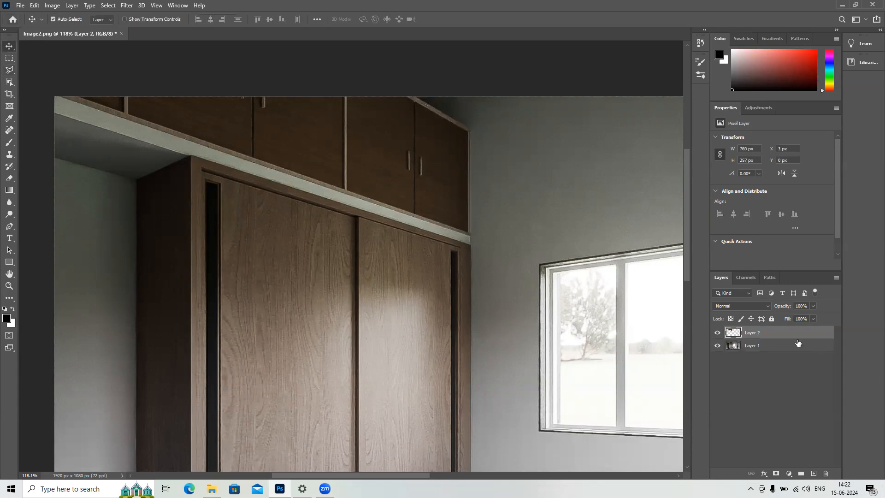
{"action": "left_click_drag", "start_coordinate": [316, 142], "coordinate": [364, 268]}
{"action": "key", "text": "ctrl+z"}
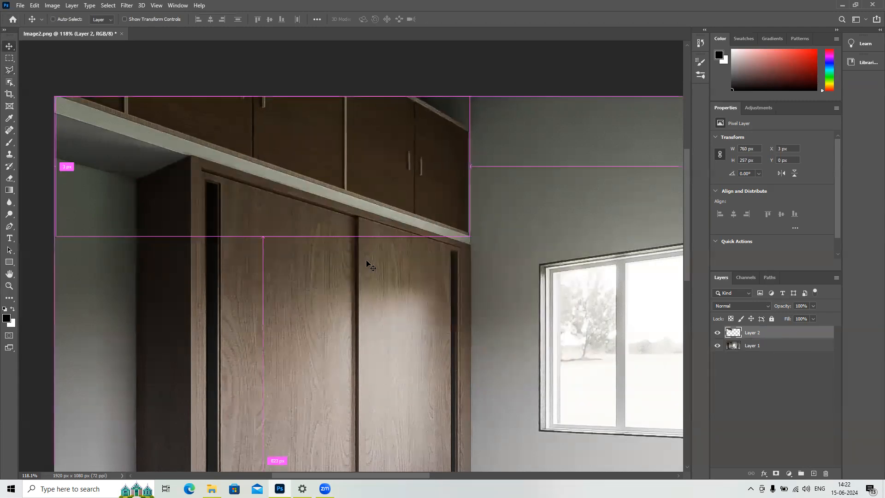
{"action": "left_click", "coordinate": [499, 279], "text": "ctrl"}
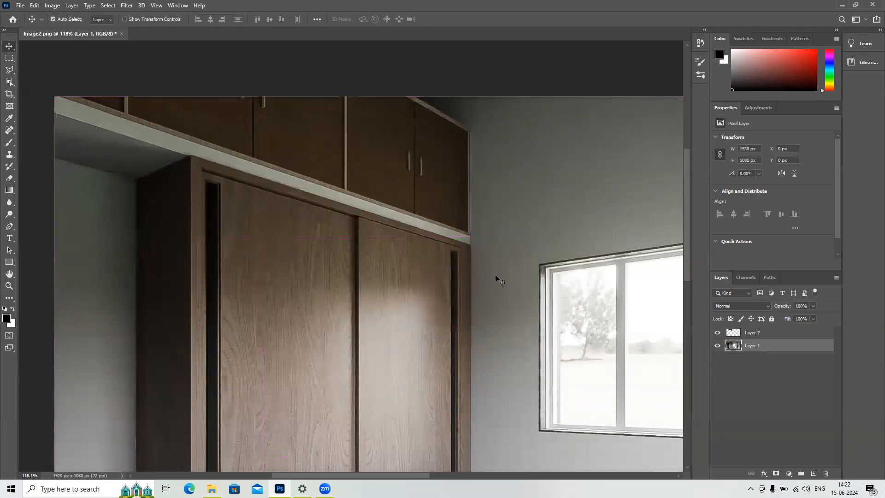
{"action": "left_click", "coordinate": [436, 184]}
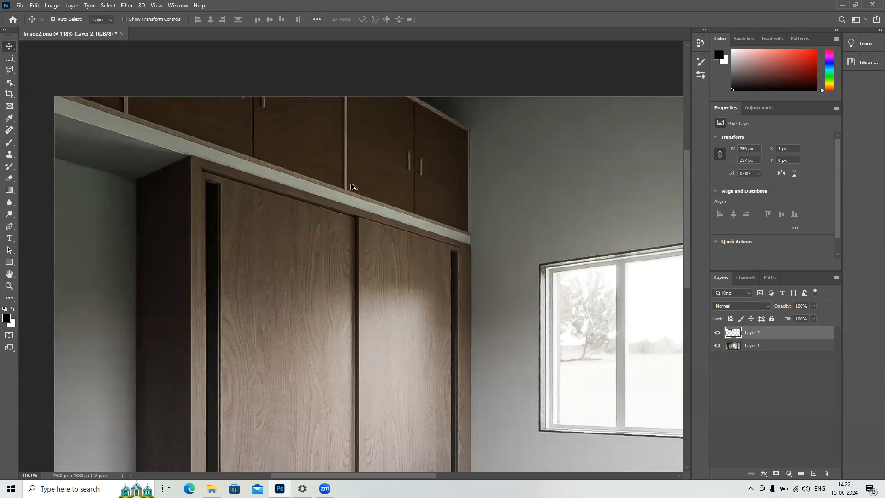
Step: Show transform controls for the cabinet layer, try stretching it upward to 314 px high, and undo the stretch
{"action": "scroll", "coordinate": [353, 185], "scroll_direction": "down", "scroll_amount": 4, "text": "alt"}
{"action": "scroll", "coordinate": [346, 153], "scroll_direction": "up", "scroll_amount": 4, "text": "alt"}
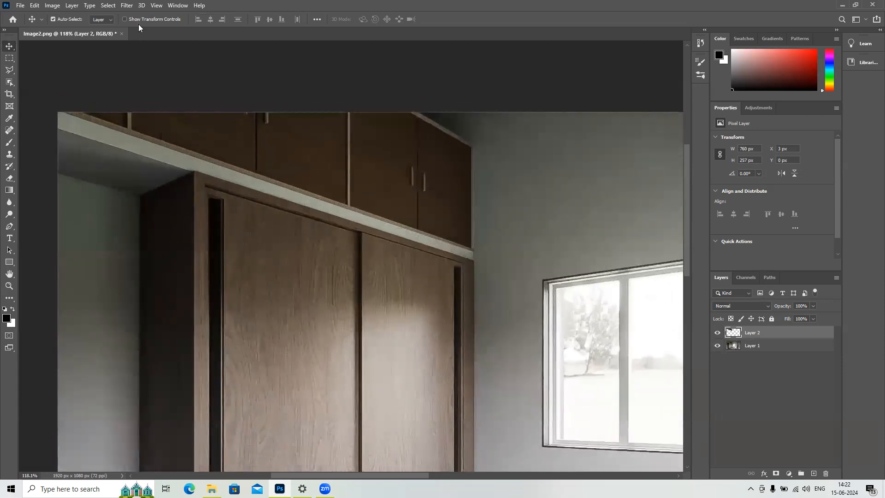
{"action": "left_click", "coordinate": [125, 19]}
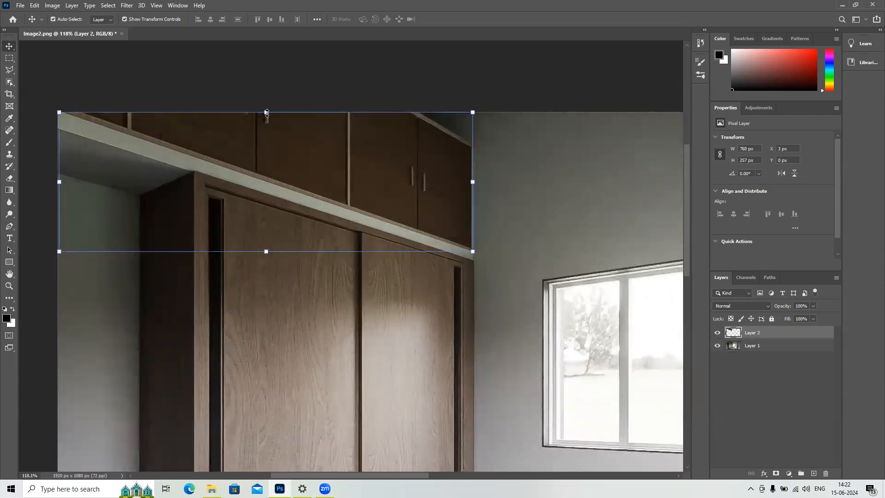
{"action": "left_click_drag", "start_coordinate": [267, 110], "coordinate": [267, 80]}
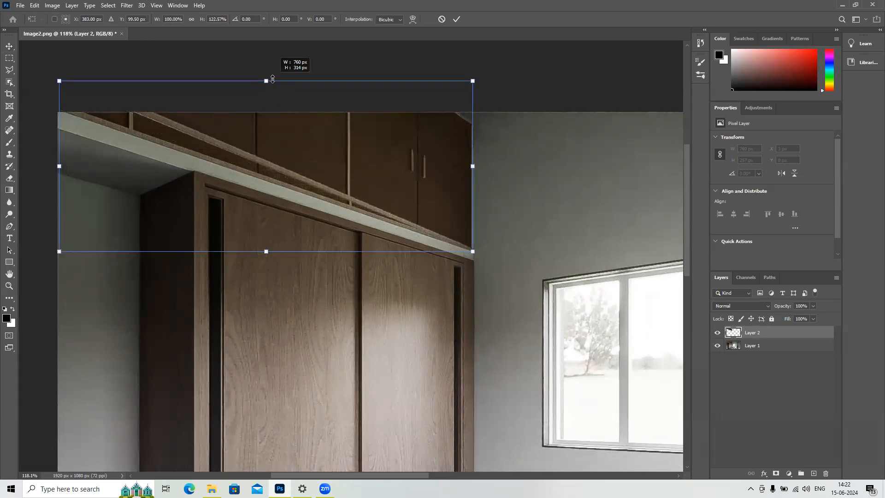
{"action": "key", "text": "ctrl+z"}
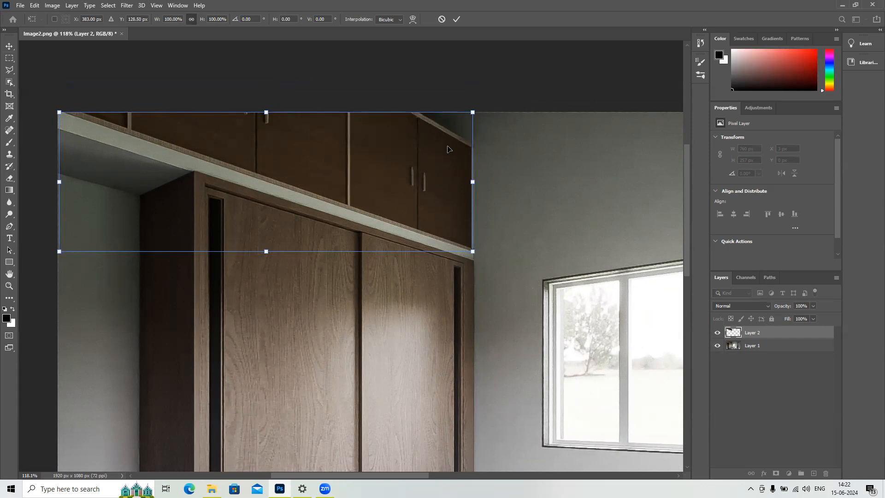
Step: Skew the cabinet layer by raising its upper corner on the window side to 131.70% height, and apply the transform
{"action": "right_click", "coordinate": [457, 136]}
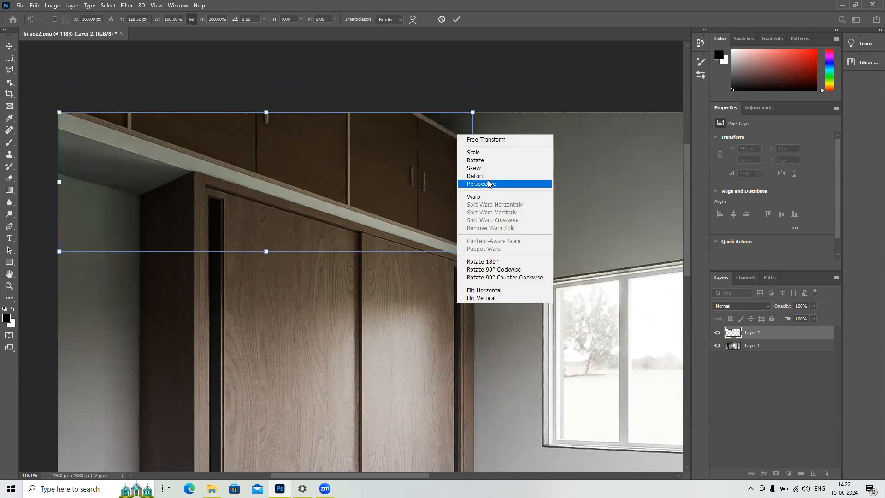
{"action": "left_click", "coordinate": [493, 169]}
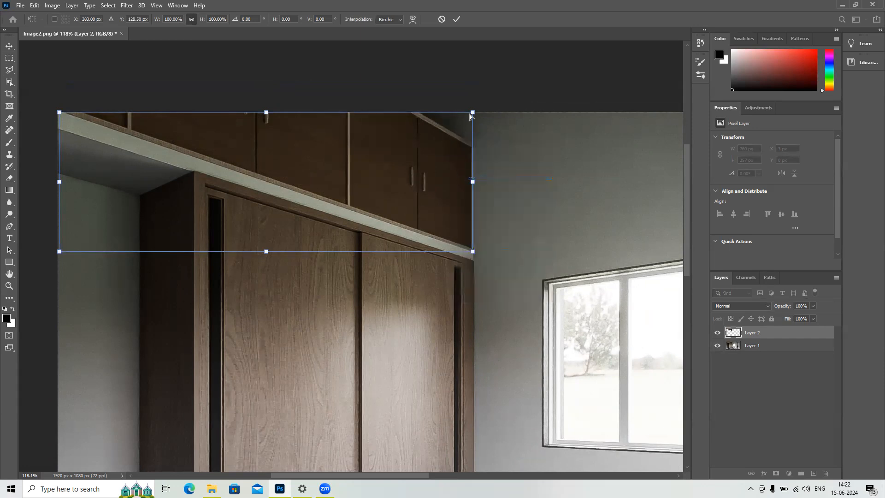
{"action": "left_click_drag", "start_coordinate": [473, 113], "coordinate": [474, 68]}
{"action": "scroll", "coordinate": [471, 245], "scroll_direction": "down", "scroll_amount": 2}
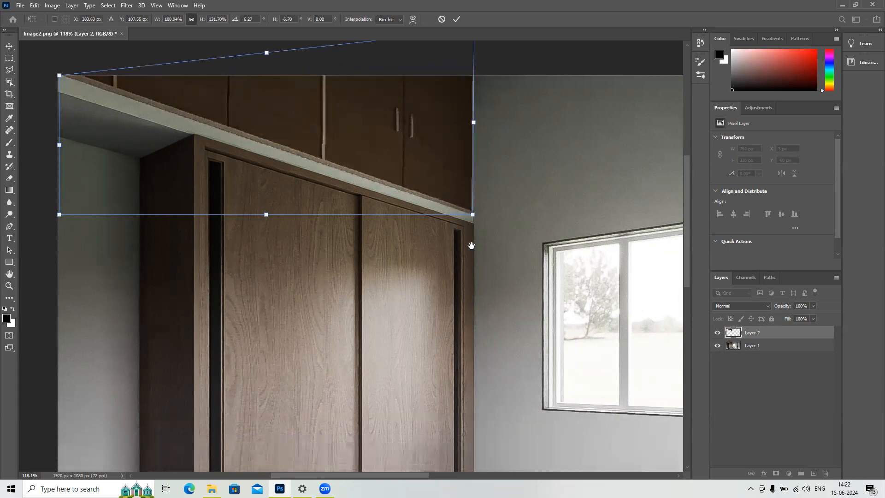
{"action": "scroll", "coordinate": [471, 249], "scroll_direction": "down", "scroll_amount": 4, "text": "alt"}
{"action": "scroll", "coordinate": [387, 213], "scroll_direction": "up", "scroll_amount": 1, "text": "alt"}
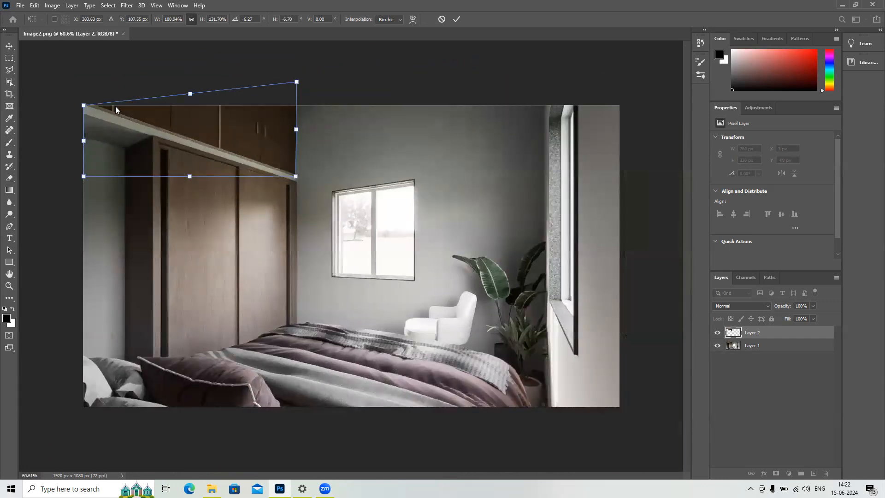
{"action": "left_click_drag", "start_coordinate": [84, 106], "coordinate": [84, 60]}
{"action": "key", "text": "ctrl+z"}
{"action": "key", "text": "alt+space"}
{"action": "key", "text": "Escape"}
{"action": "left_click", "coordinate": [10, 47]}
{"action": "left_click", "coordinate": [64, 50]}
Step: Examine the reshaped overhead cabinets against the wardrobe and the whole room, and select the cabinet layer
{"action": "scroll", "coordinate": [334, 197], "scroll_direction": "down", "scroll_amount": 4, "text": "alt"}
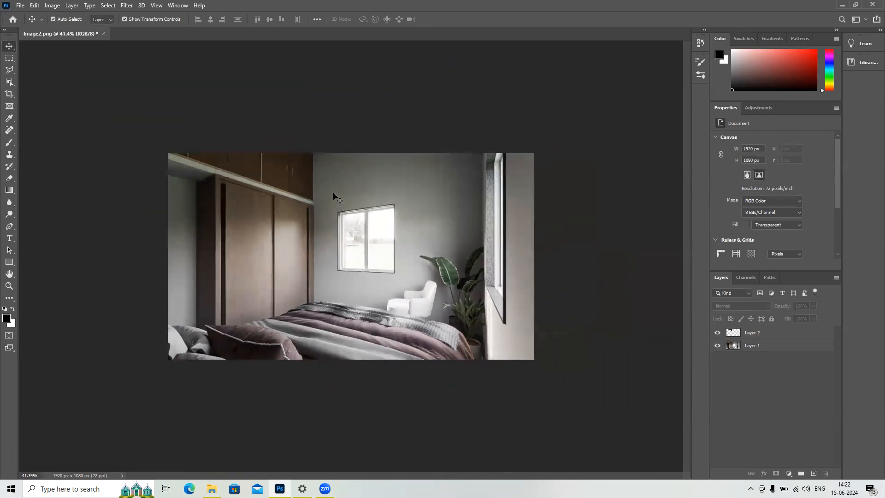
{"action": "scroll", "coordinate": [334, 195], "scroll_direction": "up", "scroll_amount": 4, "text": "alt"}
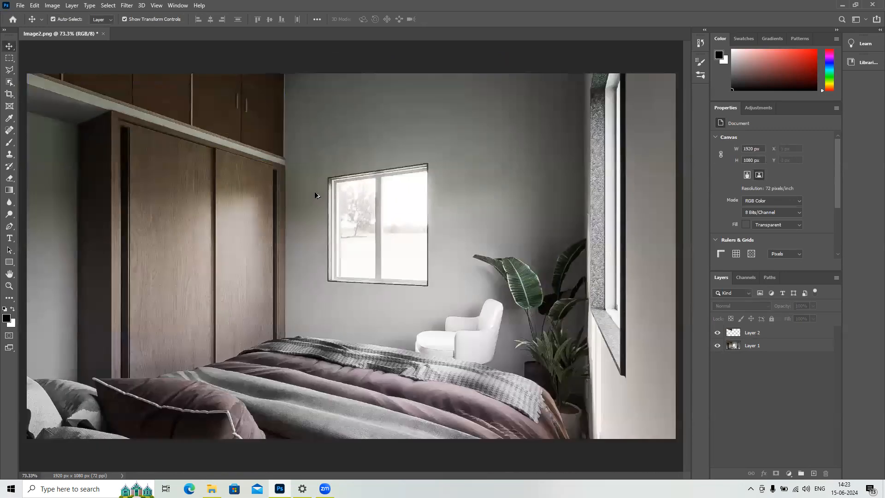
{"action": "scroll", "coordinate": [316, 195], "scroll_direction": "down", "scroll_amount": 3, "text": "alt"}
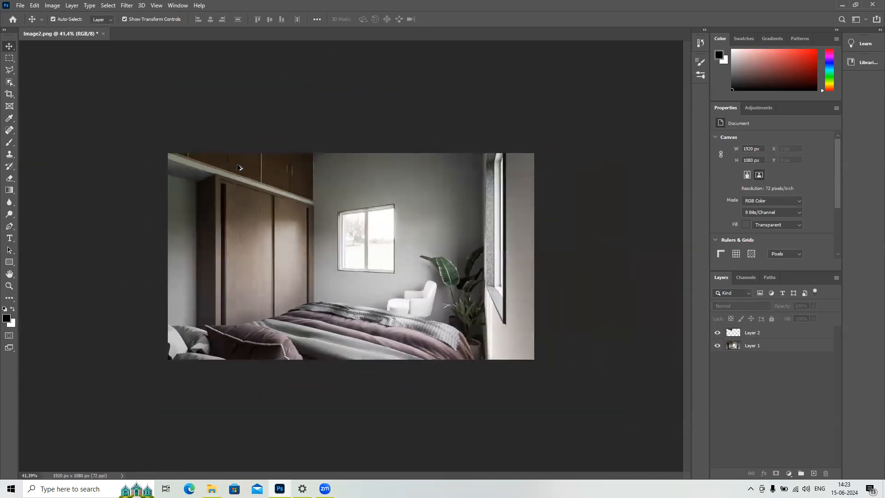
{"action": "scroll", "coordinate": [239, 167], "scroll_direction": "up", "scroll_amount": 3, "text": "alt"}
{"action": "scroll", "coordinate": [217, 89], "scroll_direction": "down", "scroll_amount": 1, "text": "alt"}
{"action": "scroll", "coordinate": [247, 122], "scroll_direction": "up", "scroll_amount": 1, "text": "alt"}
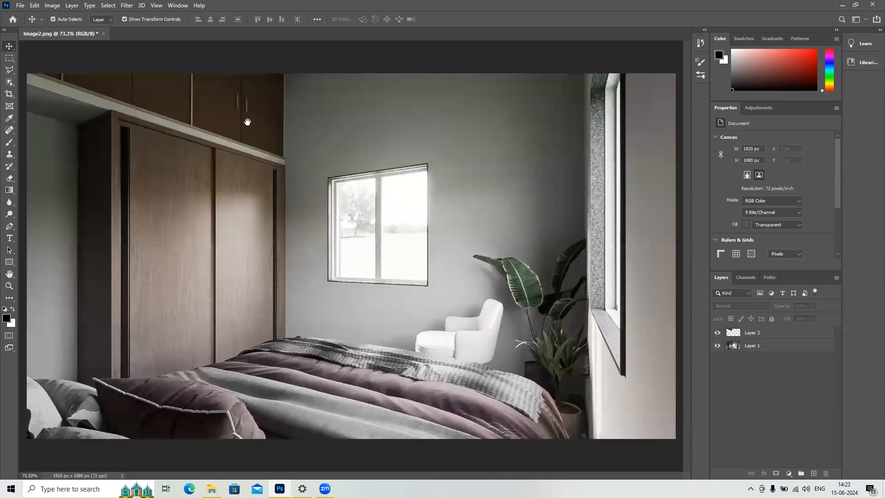
{"action": "left_click", "coordinate": [250, 111]}
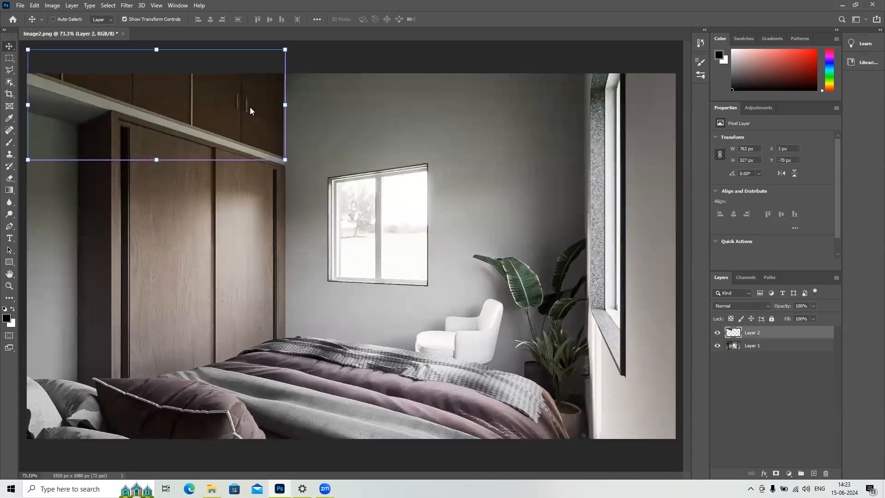
Step: Open the cabinet layer in the Camera Raw Filter and set Shadows to +100 and Exposure to +0.90
{"action": "key", "text": "ctrl+shift+a"}
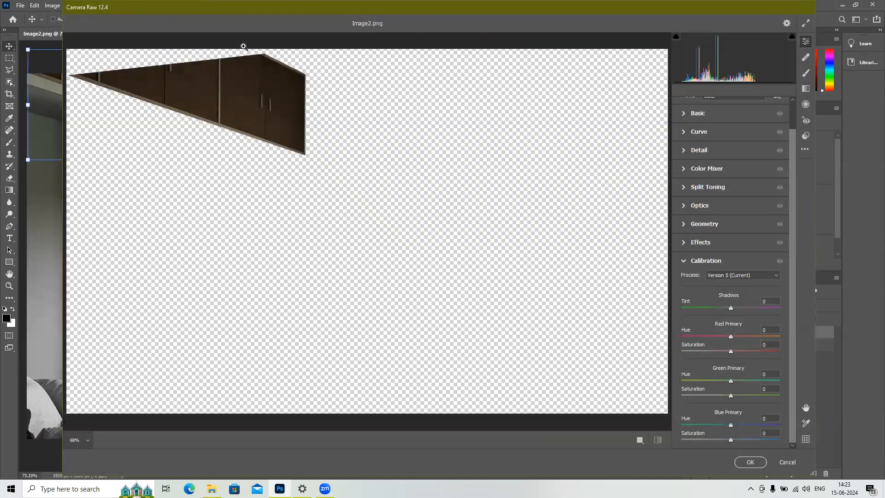
{"action": "scroll", "coordinate": [694, 145], "scroll_direction": "up", "scroll_amount": 1}
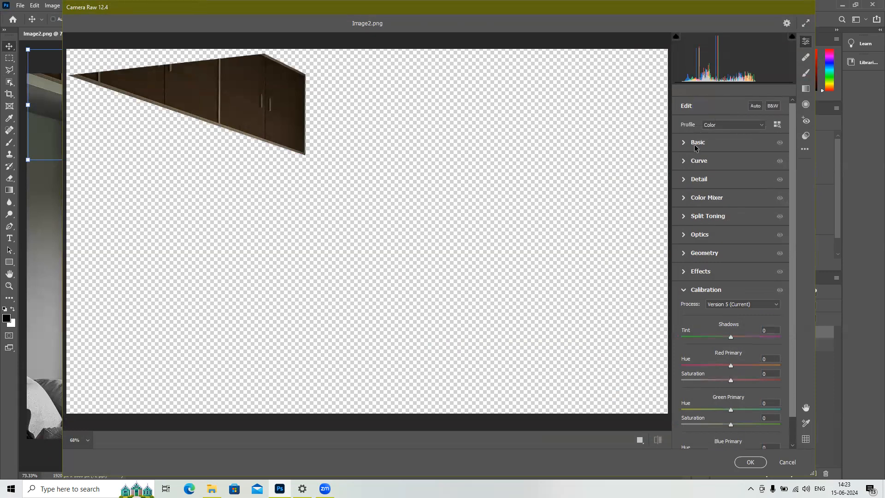
{"action": "left_click", "coordinate": [694, 144]}
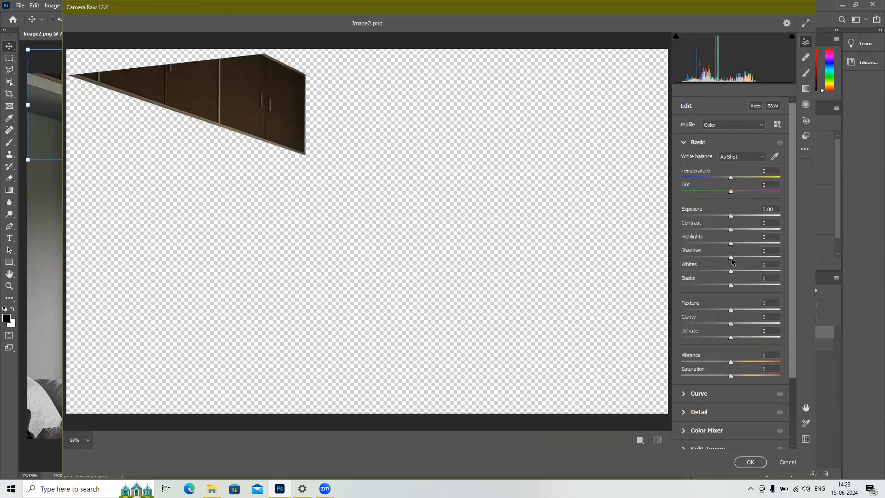
{"action": "left_click_drag", "start_coordinate": [731, 256], "coordinate": [853, 258]}
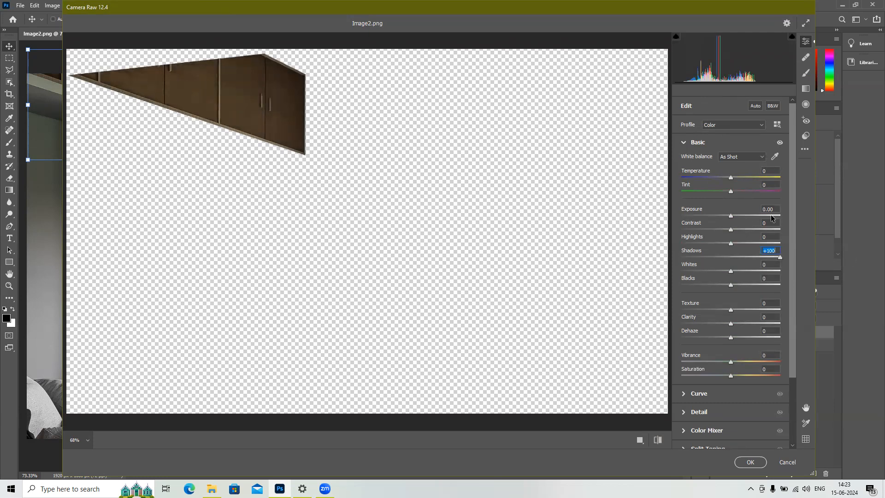
{"action": "left_click_drag", "start_coordinate": [731, 215], "coordinate": [740, 215]}
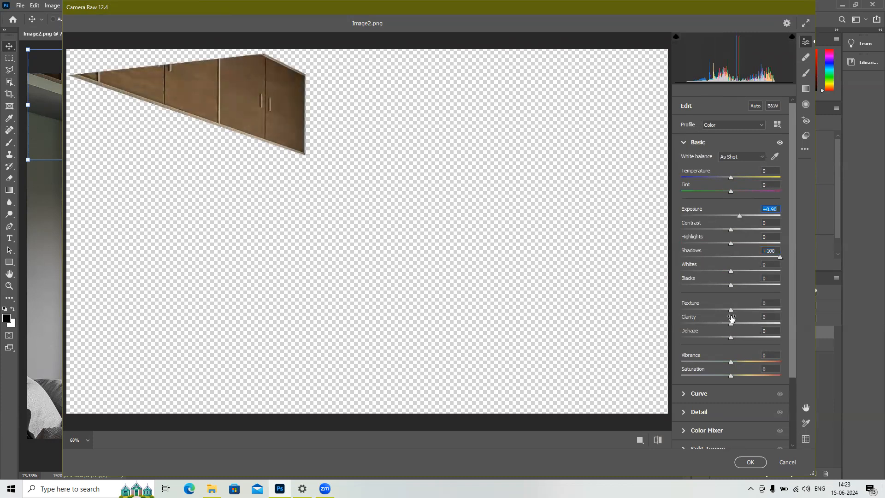
Step: Set the cabinet layer's Saturation to -21, Contrast to -17 and Highlights to +7
{"action": "left_click_drag", "start_coordinate": [730, 375], "coordinate": [720, 374]}
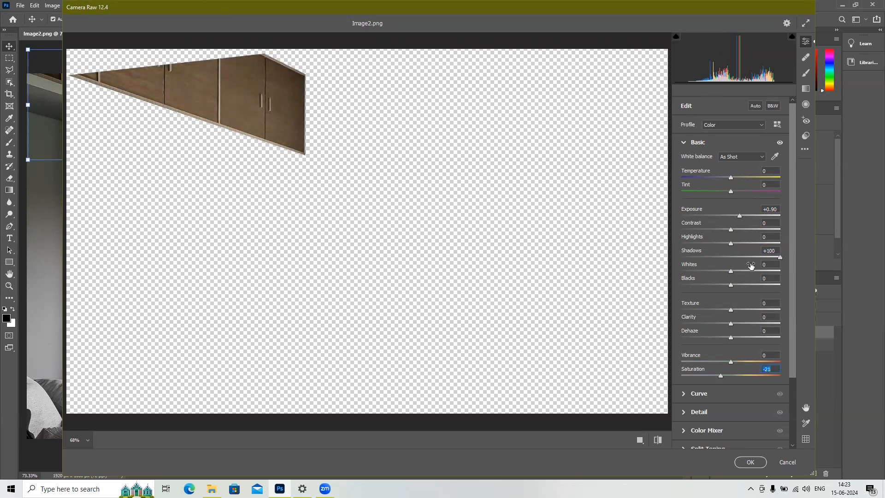
{"action": "mouse_move", "coordinate": [729, 229]}
{"action": "left_mouse_down"}
{"action": "mouse_move", "coordinate": [788, 223]}
{"action": "mouse_move", "coordinate": [722, 227]}
{"action": "left_mouse_up"}
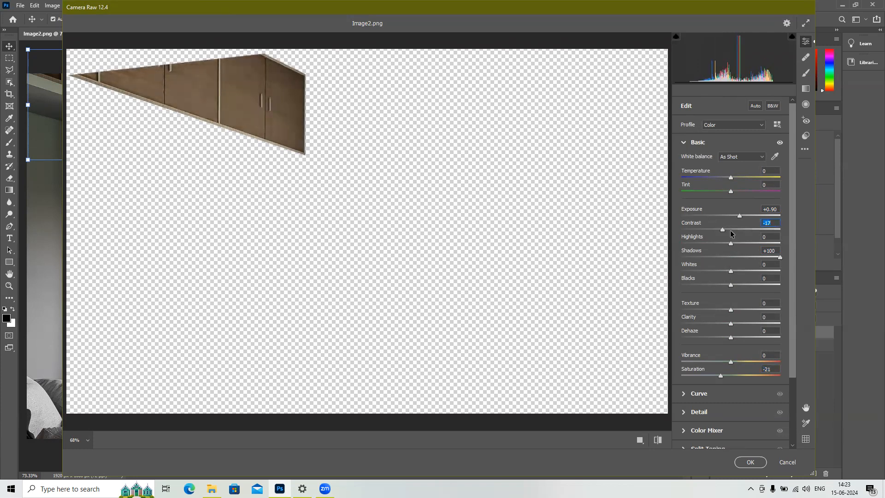
{"action": "mouse_move", "coordinate": [730, 243]}
{"action": "left_mouse_down"}
{"action": "mouse_move", "coordinate": [763, 241]}
{"action": "mouse_move", "coordinate": [734, 247]}
{"action": "left_mouse_up"}
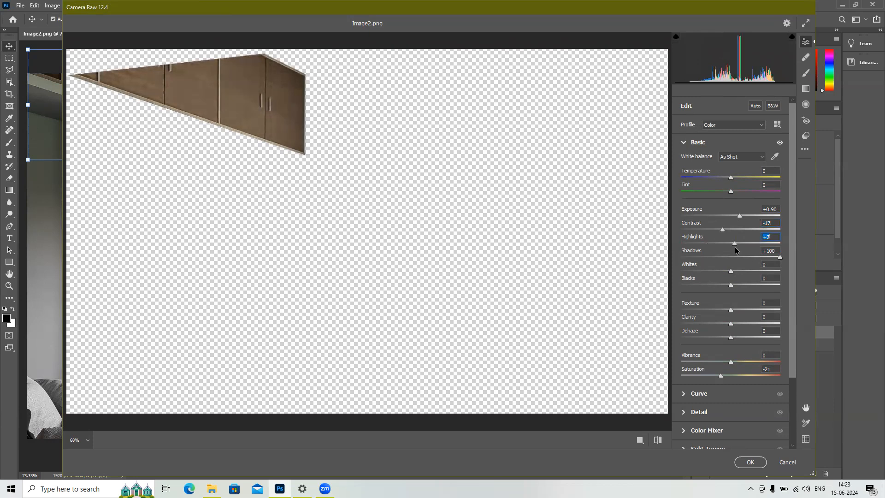
Step: Try a warmer Temperature, reset it to 0, and lift the tone curve's darker tones at input 61 to output 67
{"action": "left_click_drag", "start_coordinate": [731, 180], "coordinate": [735, 180]}
{"action": "type", "text": "0"}
{"action": "key", "text": "Tab"}
{"action": "left_click", "coordinate": [706, 393]}
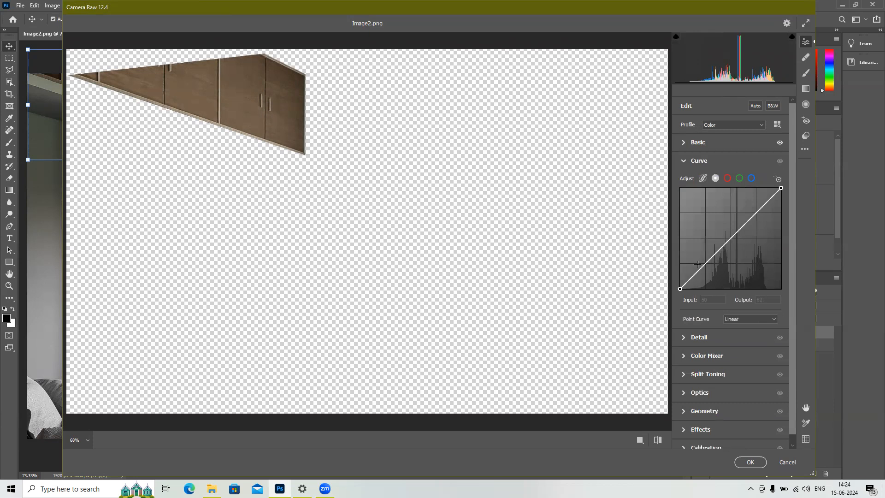
{"action": "left_click_drag", "start_coordinate": [704, 264], "coordinate": [704, 262]}
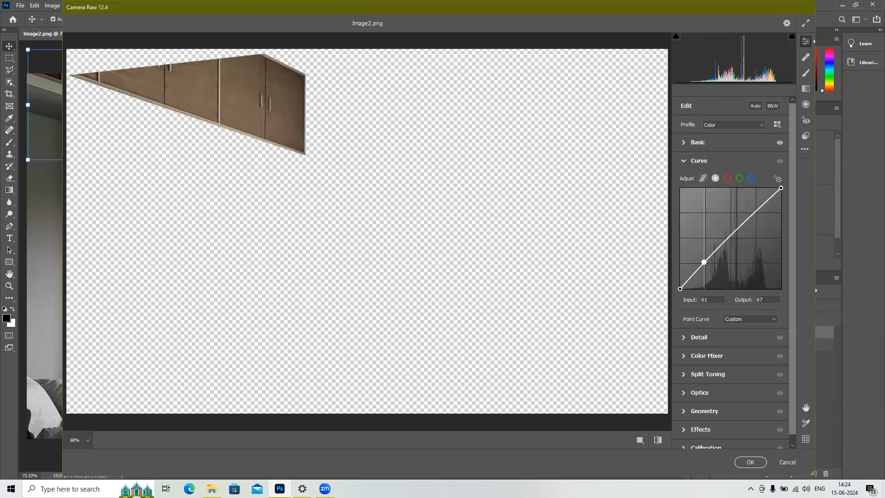
Step: Try Oranges and Yellows luminance changes in the Color Mixer, and set the Yellows saturation to -39
{"action": "scroll", "coordinate": [710, 357], "scroll_direction": "down", "scroll_amount": 1}
{"action": "left_click", "coordinate": [718, 347]}
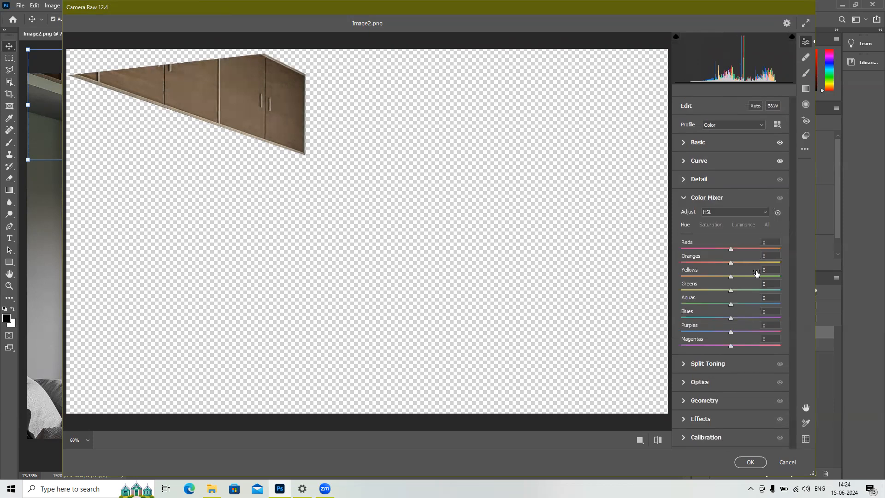
{"action": "left_click", "coordinate": [742, 227]}
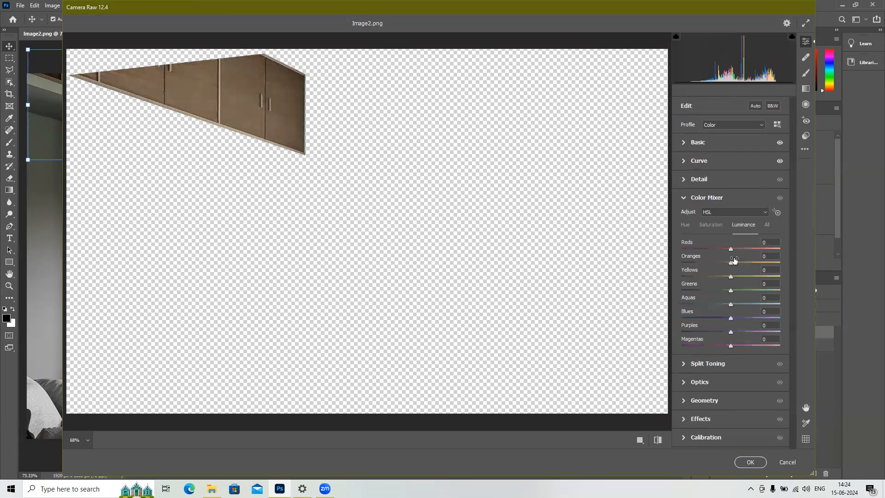
{"action": "left_click_drag", "start_coordinate": [731, 264], "coordinate": [764, 264]}
{"action": "left_click_drag", "start_coordinate": [762, 264], "coordinate": [714, 277]}
{"action": "double_click", "coordinate": [730, 276]}
{"action": "left_click", "coordinate": [710, 226]}
{"action": "left_click_drag", "start_coordinate": [730, 276], "coordinate": [711, 269]}
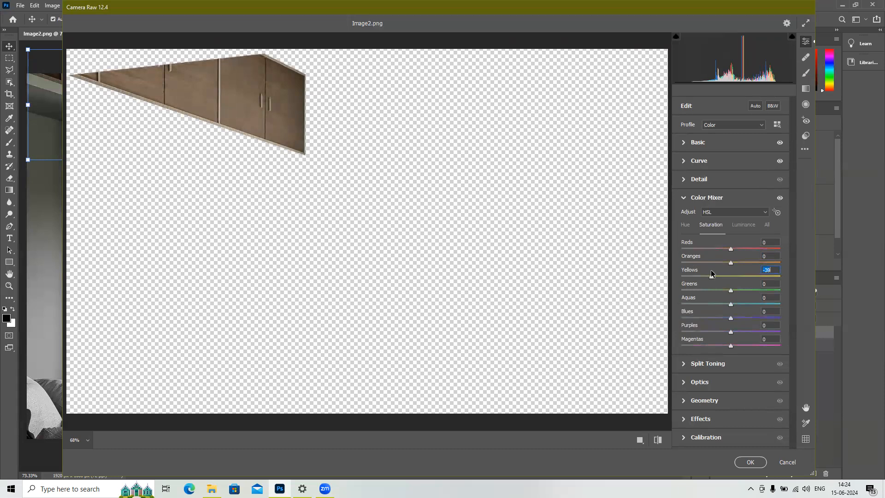
Step: Try shifting the Oranges and Yellows hues and the Oranges saturation in the Color Mixer, and reset each to 0
{"action": "left_click", "coordinate": [686, 225]}
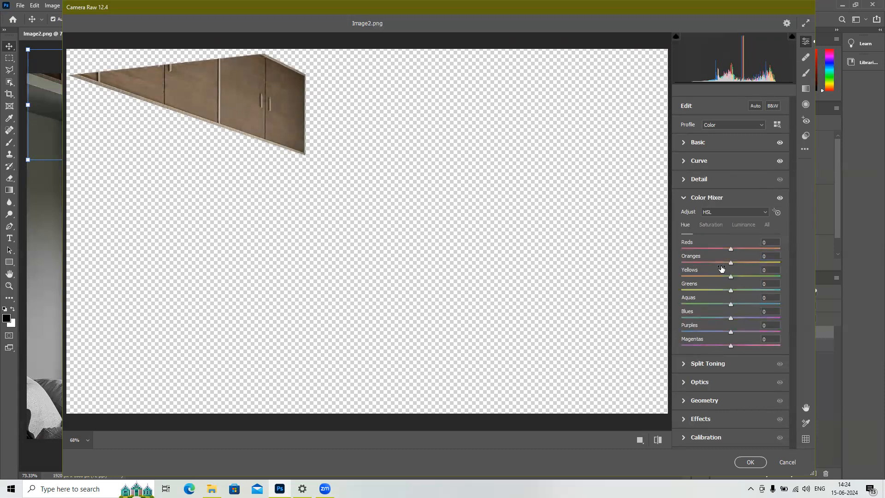
{"action": "left_click_drag", "start_coordinate": [732, 264], "coordinate": [770, 265]}
{"action": "key", "text": "ctrl+z"}
{"action": "left_click", "coordinate": [729, 277]}
{"action": "left_click_drag", "start_coordinate": [730, 276], "coordinate": [712, 281]}
{"action": "double_click", "coordinate": [754, 276]}
{"action": "left_click", "coordinate": [744, 225]}
{"action": "left_click", "coordinate": [711, 226]}
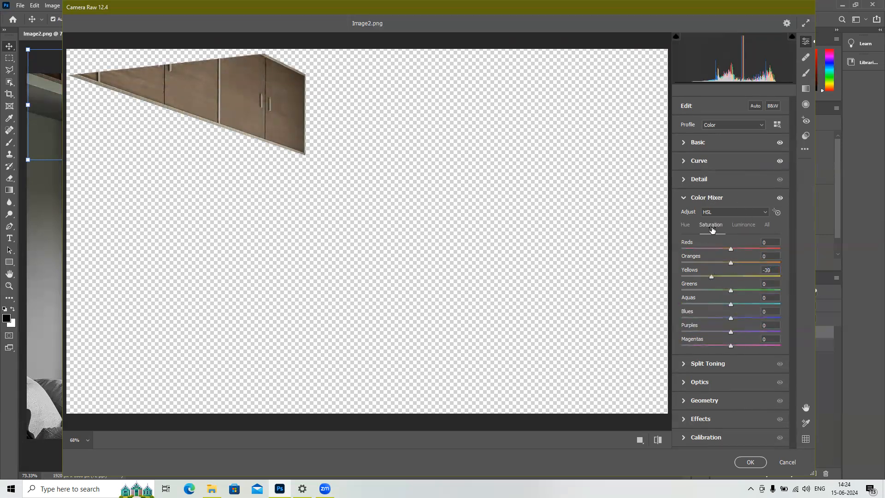
{"action": "left_click_drag", "start_coordinate": [731, 262], "coordinate": [714, 261]}
{"action": "type", "text": "0"}
Step: Set the Blue Primary calibration saturation to +22, adjust the green and red primaries, and apply the filter
{"action": "left_click", "coordinate": [706, 437]}
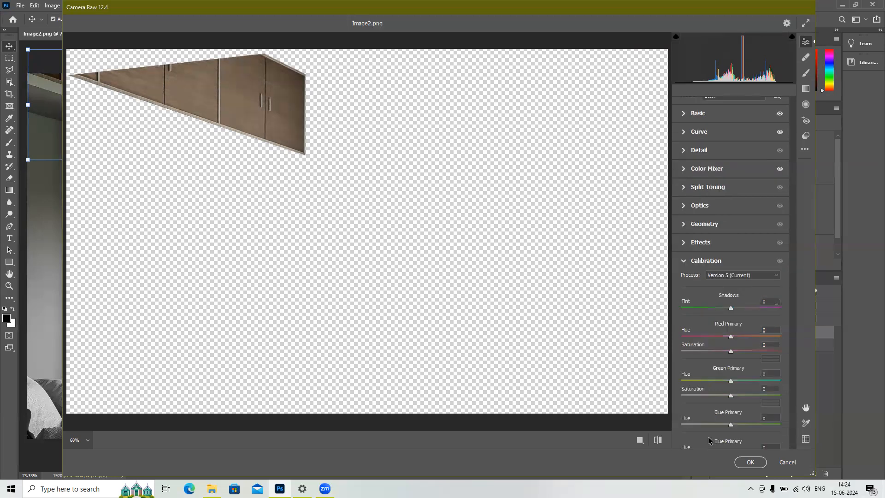
{"action": "mouse_move", "coordinate": [730, 439]}
{"action": "left_mouse_down"}
{"action": "mouse_move", "coordinate": [676, 436]}
{"action": "mouse_move", "coordinate": [747, 432]}
{"action": "mouse_move", "coordinate": [721, 437]}
{"action": "left_mouse_up"}
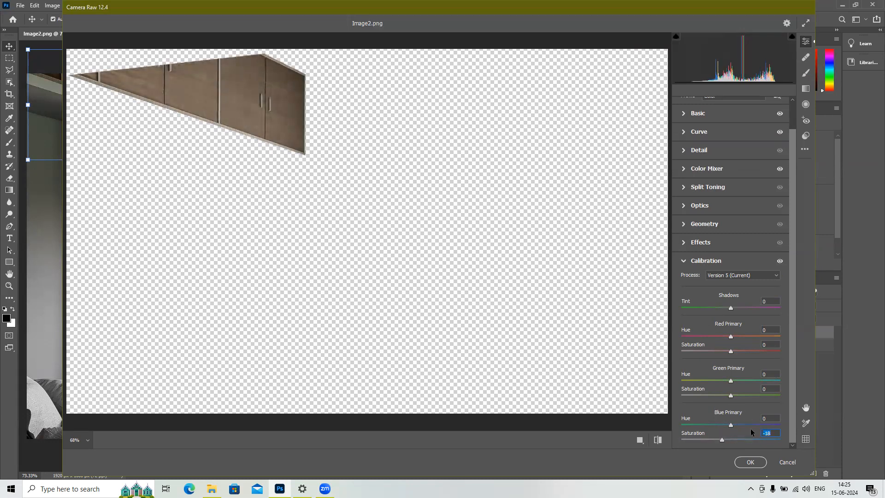
{"action": "left_click_drag", "start_coordinate": [721, 439], "coordinate": [742, 437]}
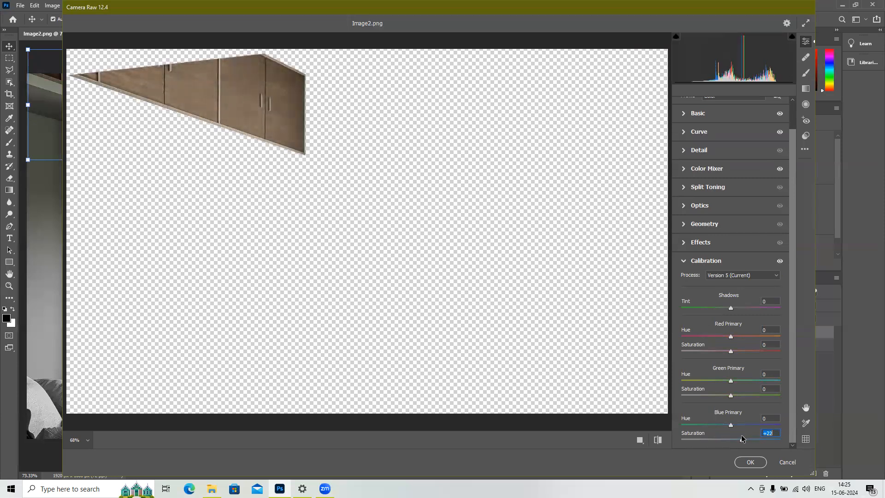
{"action": "mouse_move", "coordinate": [731, 397]}
{"action": "left_mouse_down"}
{"action": "mouse_move", "coordinate": [701, 399]}
{"action": "mouse_move", "coordinate": [792, 396]}
{"action": "mouse_move", "coordinate": [736, 399]}
{"action": "left_mouse_up"}
{"action": "mouse_move", "coordinate": [730, 352]}
{"action": "left_mouse_down"}
{"action": "mouse_move", "coordinate": [778, 351]}
{"action": "mouse_move", "coordinate": [821, 366]}
{"action": "mouse_move", "coordinate": [740, 365]}
{"action": "mouse_move", "coordinate": [741, 340]}
{"action": "left_mouse_up"}
{"action": "left_click", "coordinate": [757, 462]}
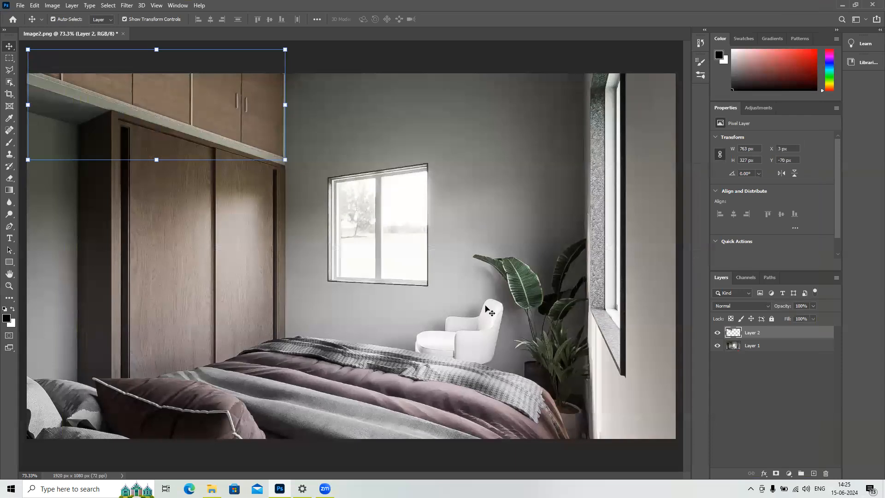
Step: Examine how the brightened overhead cabinets match the wardrobe in the whole room image
{"action": "left_click", "coordinate": [490, 310]}
{"action": "scroll", "coordinate": [489, 309], "scroll_direction": "down", "scroll_amount": 3, "text": "alt"}
{"action": "left_click", "coordinate": [394, 86]}
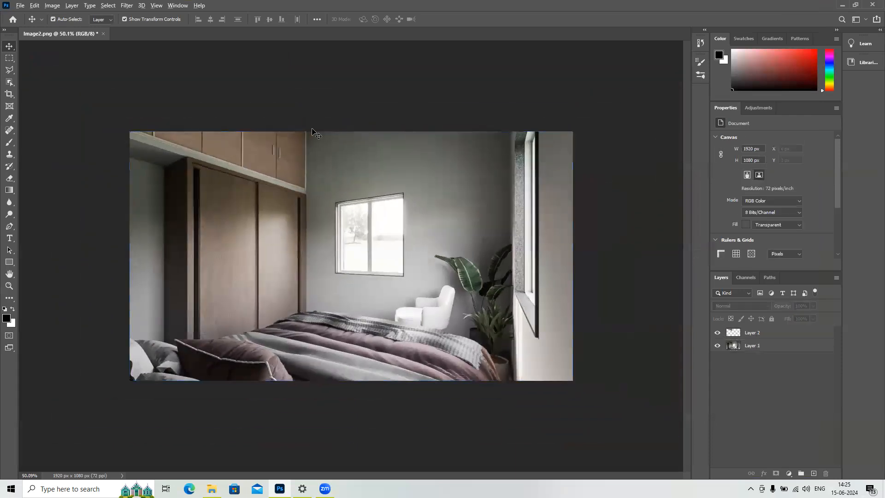
{"action": "scroll", "coordinate": [268, 126], "scroll_direction": "up", "scroll_amount": 1, "text": "alt"}
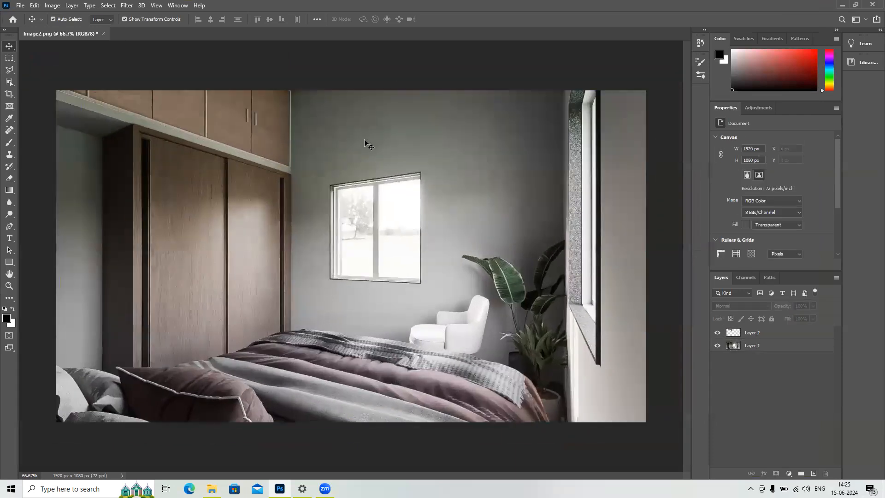
{"action": "scroll", "coordinate": [365, 144], "scroll_direction": "down", "scroll_amount": 2, "text": "alt"}
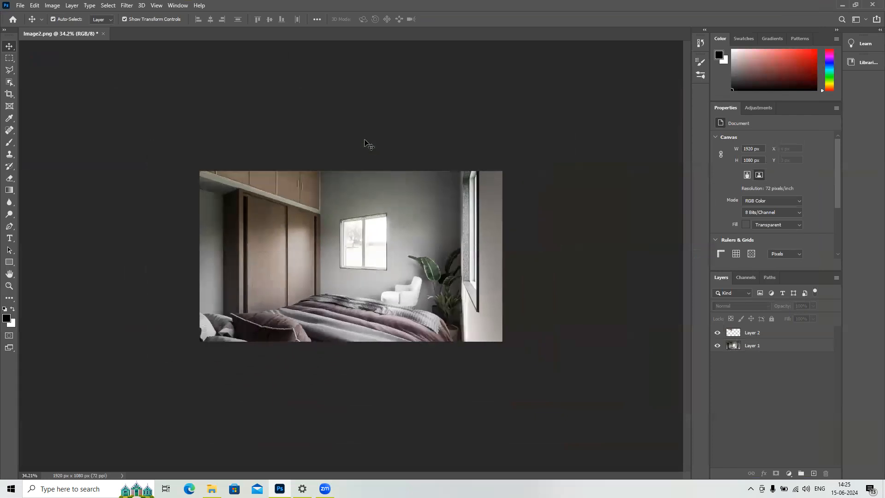
{"action": "scroll", "coordinate": [213, 191], "scroll_direction": "up", "scroll_amount": 1, "text": "alt"}
{"action": "key", "text": "ctrl+plus"}
Step: Reopen the cabinet layer in Camera Raw and set the Green Primary calibration to Hue +46 and Saturation +36
{"action": "left_click", "coordinate": [261, 130]}
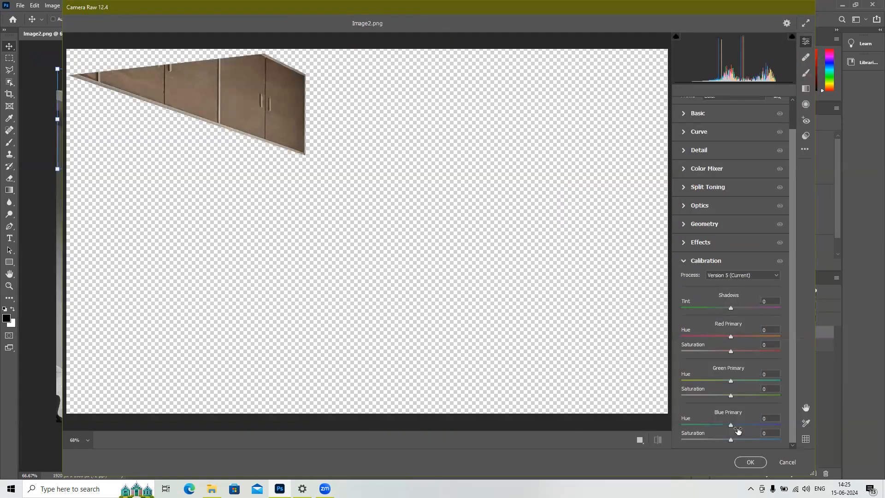
{"action": "left_click", "coordinate": [730, 441]}
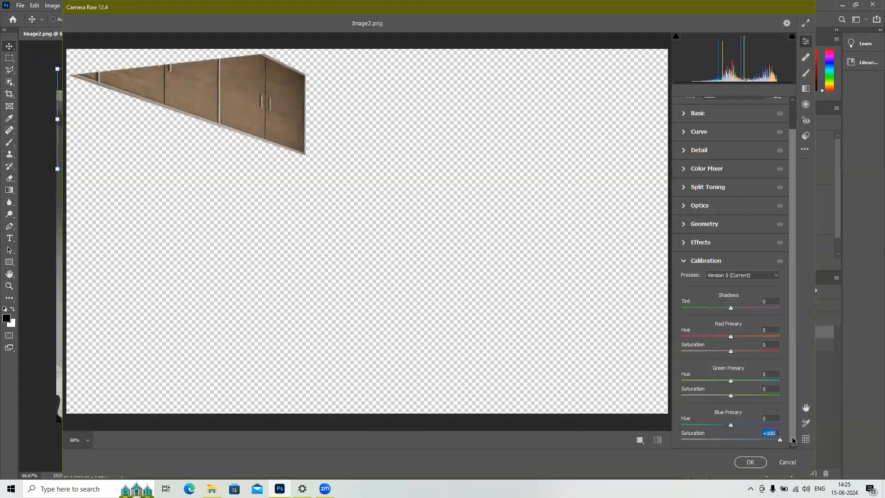
{"action": "left_click_drag", "start_coordinate": [731, 425], "coordinate": [752, 426]}
{"action": "double_click", "coordinate": [751, 425]}
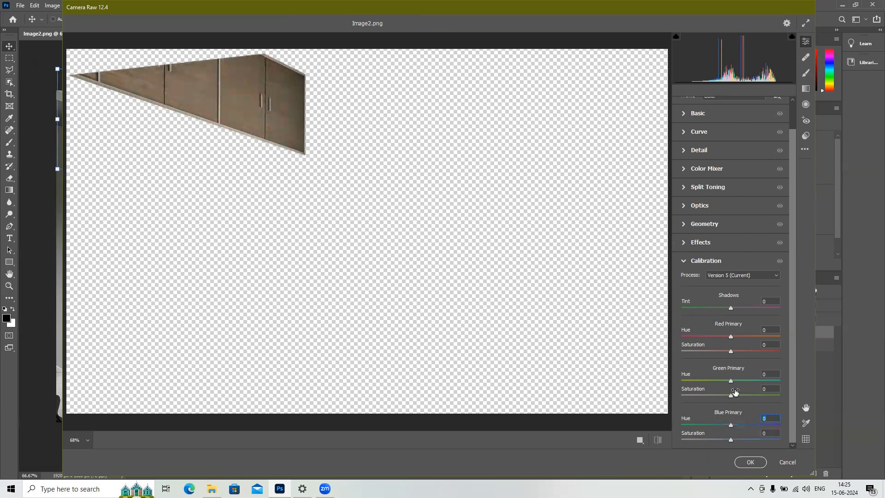
{"action": "left_click_drag", "start_coordinate": [731, 395], "coordinate": [787, 380]}
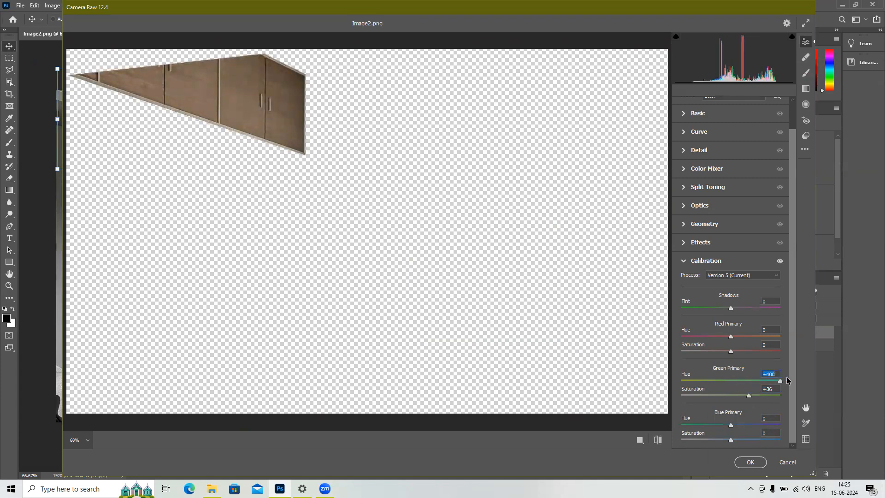
{"action": "double_click", "coordinate": [725, 386]}
{"action": "left_click_drag", "start_coordinate": [729, 382], "coordinate": [753, 381]}
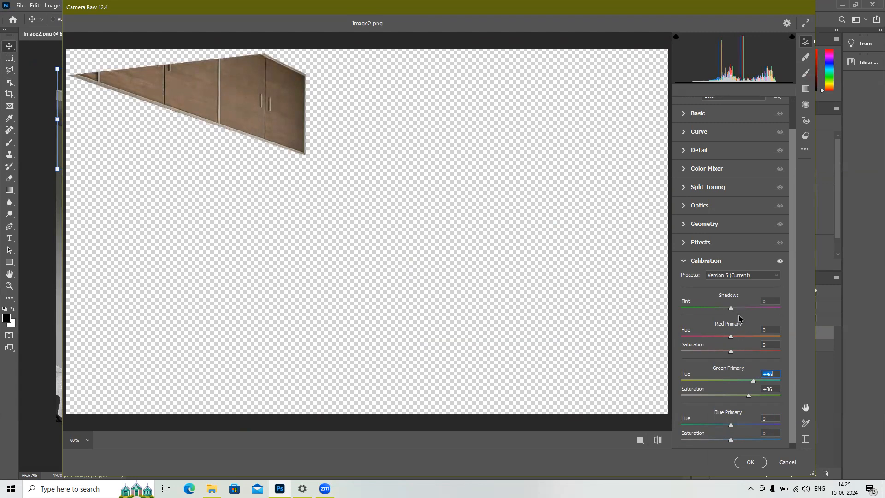
Step: Adjust the Red Primary calibration saturation, reset its hue to 0, and open the Split Toning settings
{"action": "left_click_drag", "start_coordinate": [730, 351], "coordinate": [717, 336]}
{"action": "double_click", "coordinate": [716, 336]}
{"action": "scroll", "coordinate": [706, 225], "scroll_direction": "up", "scroll_amount": 1}
{"action": "left_click", "coordinate": [704, 257]}
{"action": "left_click", "coordinate": [705, 233]}
{"action": "left_click", "coordinate": [710, 216]}
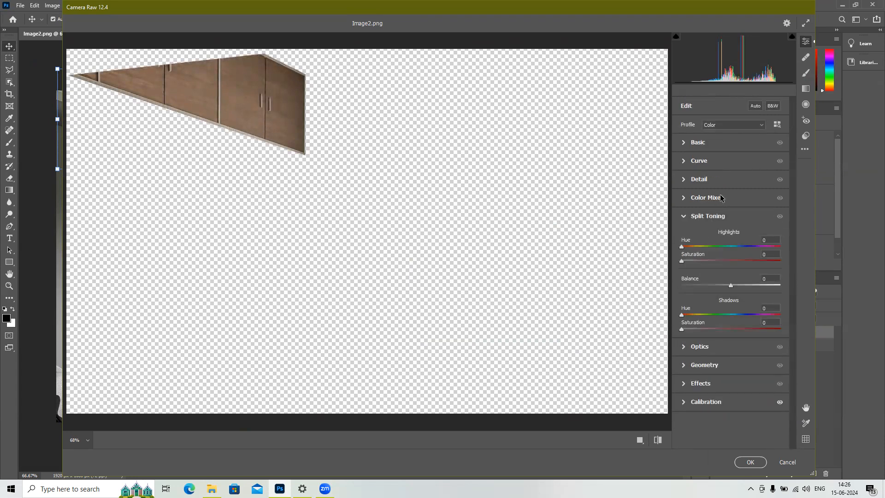
Step: Try an Oranges saturation change and undo it, set the Oranges luminance to -35, and apply the filter
{"action": "left_click", "coordinate": [722, 198]}
{"action": "mouse_move", "coordinate": [730, 264]}
{"action": "left_mouse_down"}
{"action": "mouse_move", "coordinate": [781, 269]}
{"action": "mouse_move", "coordinate": [744, 272]}
{"action": "left_mouse_up"}
{"action": "key", "text": "ctrl+z"}
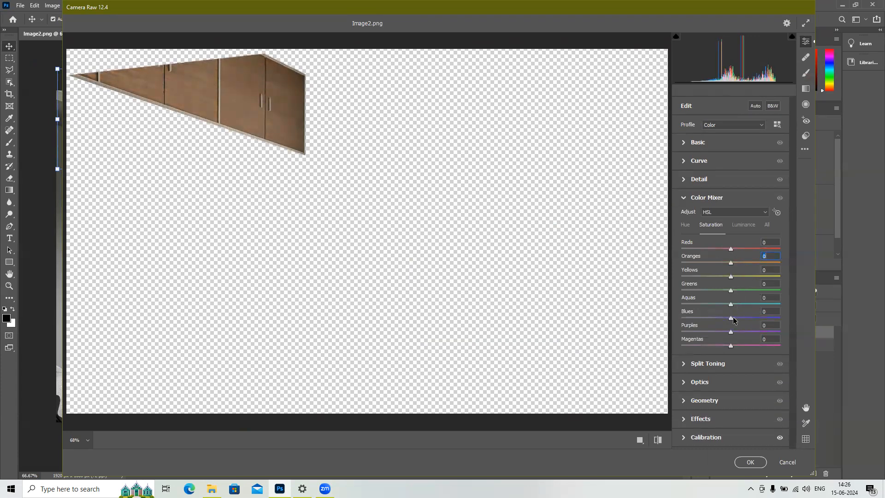
{"action": "left_click", "coordinate": [736, 227]}
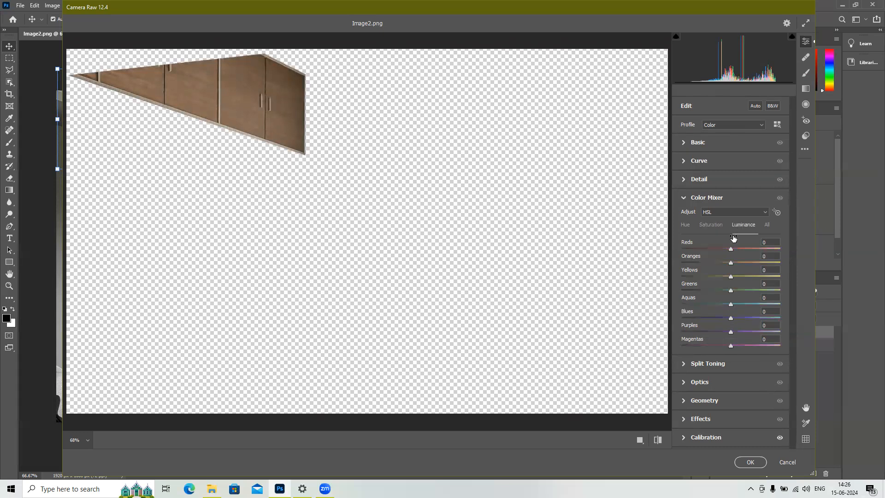
{"action": "left_click_drag", "start_coordinate": [716, 262], "coordinate": [713, 264]}
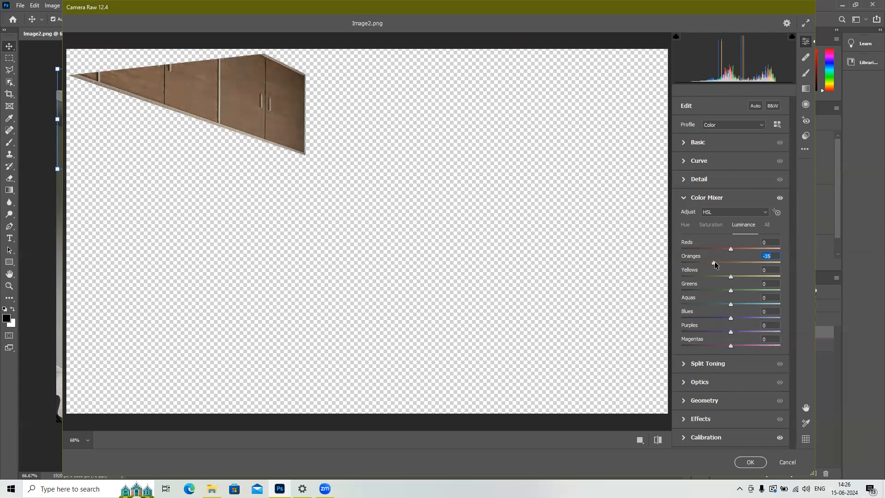
{"action": "left_click", "coordinate": [750, 462]}
Step: Compare the recolored overhead cabinets with the wardrobe doors, with all layers deselected
{"action": "left_click", "coordinate": [568, 199]}
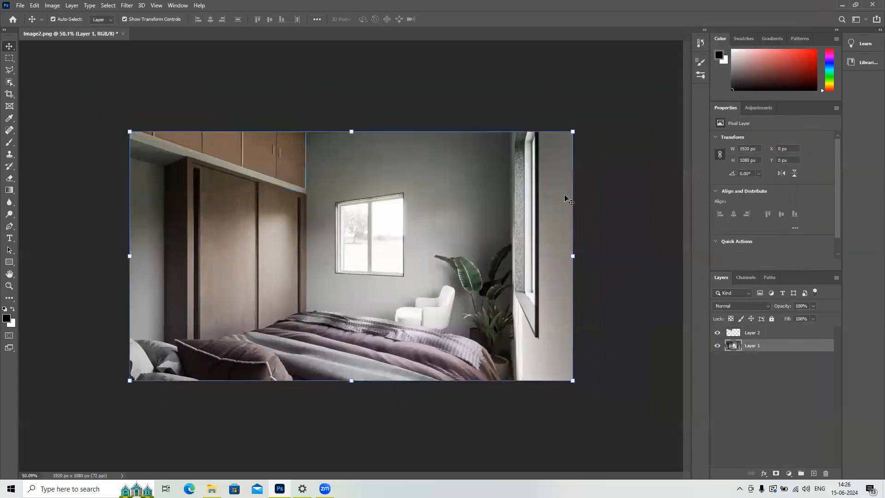
{"action": "scroll", "coordinate": [286, 211], "scroll_direction": "down", "scroll_amount": 3, "text": "alt"}
{"action": "left_click", "coordinate": [310, 115]}
{"action": "scroll", "coordinate": [291, 233], "scroll_direction": "up", "scroll_amount": 4, "text": "alt"}
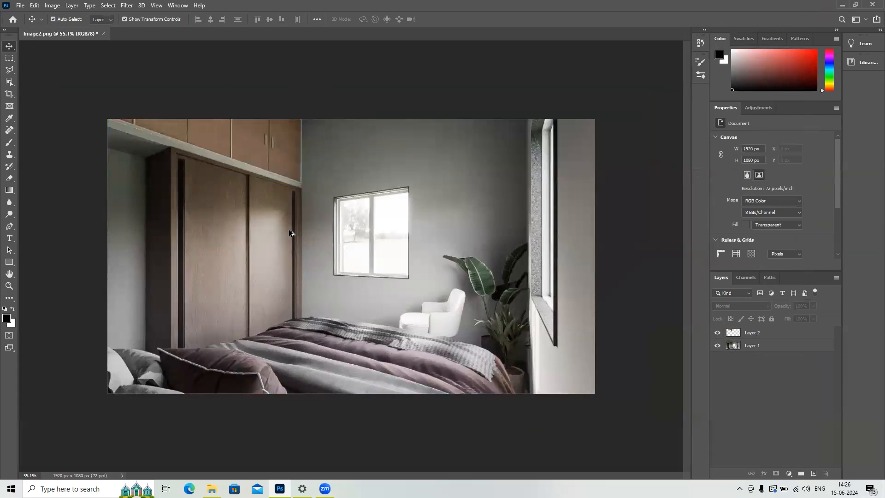
Step: Move the recolored overhead cabinet layer aside to compare it with the original cabinets beneath, and undo the move
{"action": "left_click_drag", "start_coordinate": [283, 146], "coordinate": [489, 336]}
{"action": "key", "text": "ctrl+z"}
{"action": "key", "text": "ctrl+z"}
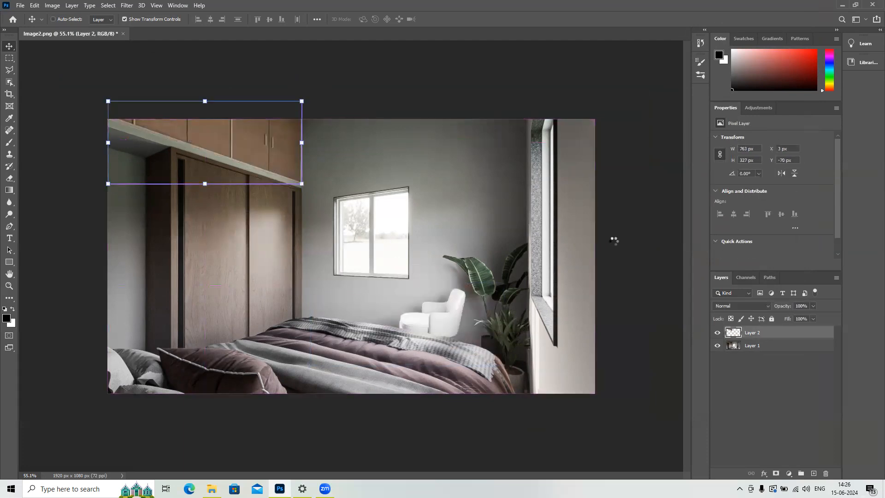
Step: Reopen the cabinet layer in Camera Raw, set the Oranges luminance to -23 and the Yellows luminance to -33, and show the Saturation sliders
{"action": "key", "text": "ctrl+shift+a"}
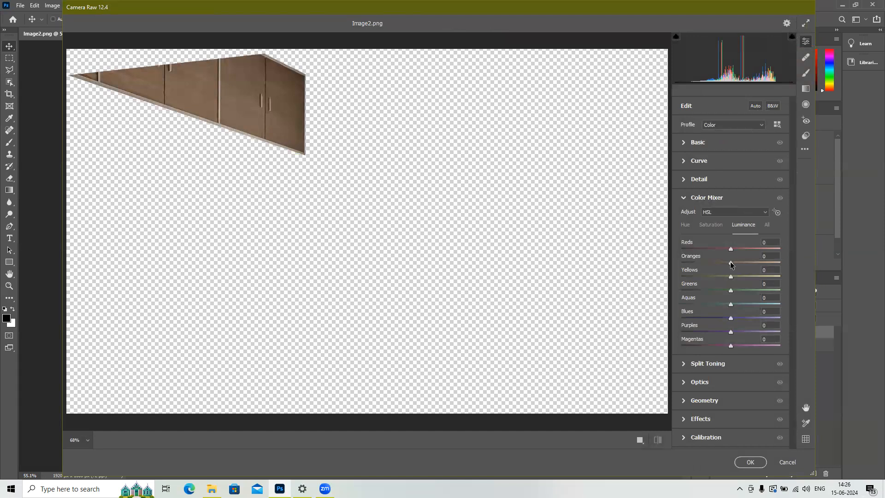
{"action": "left_click_drag", "start_coordinate": [730, 261], "coordinate": [713, 275]}
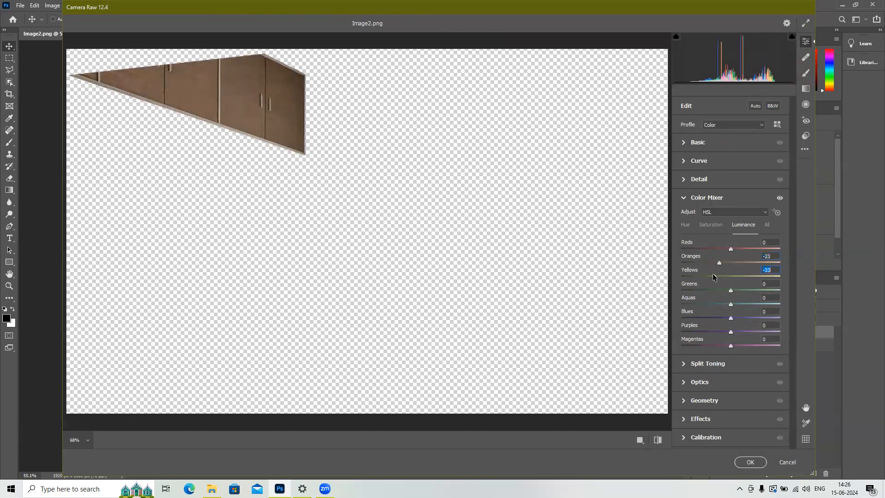
{"action": "left_click", "coordinate": [712, 224]}
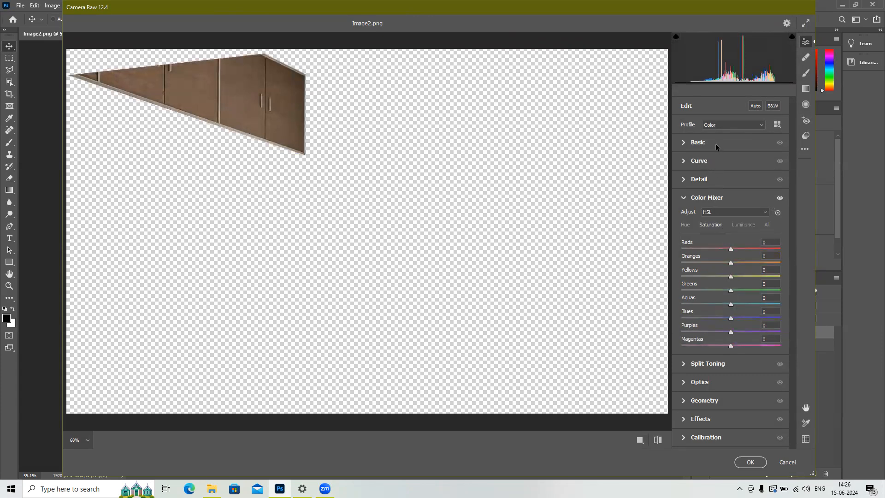
Step: Set the Basic Shadows to -21 on the cabinet layer, and try an Exposure of -0.20 and undo it
{"action": "left_click", "coordinate": [716, 145]}
{"action": "mouse_move", "coordinate": [731, 257]}
{"action": "left_mouse_down"}
{"action": "mouse_move", "coordinate": [767, 257]}
{"action": "mouse_move", "coordinate": [683, 248]}
{"action": "mouse_move", "coordinate": [720, 255]}
{"action": "left_mouse_up"}
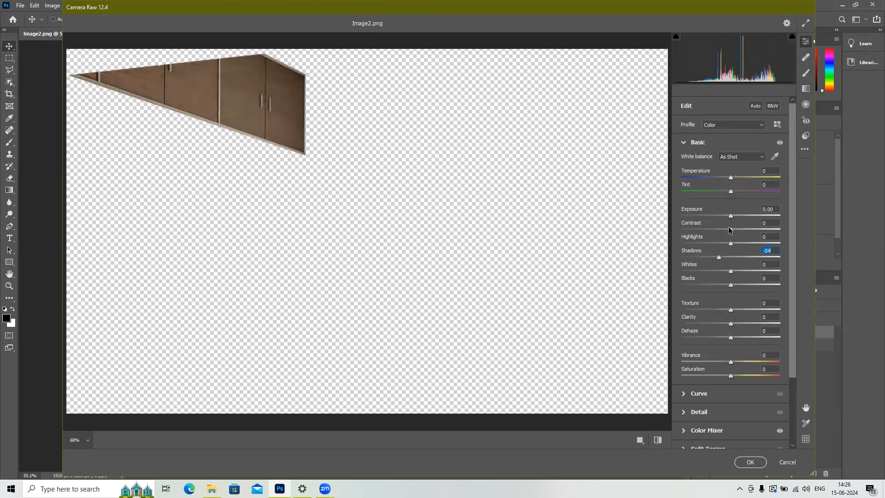
{"action": "left_click_drag", "start_coordinate": [731, 216], "coordinate": [728, 221]}
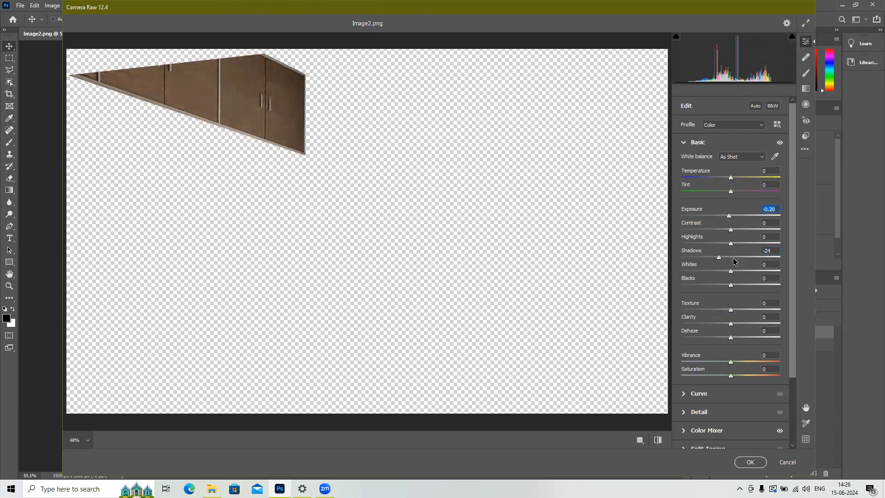
{"action": "key", "text": "ctrl+z"}
{"action": "left_click_drag", "start_coordinate": [718, 256], "coordinate": [720, 256]}
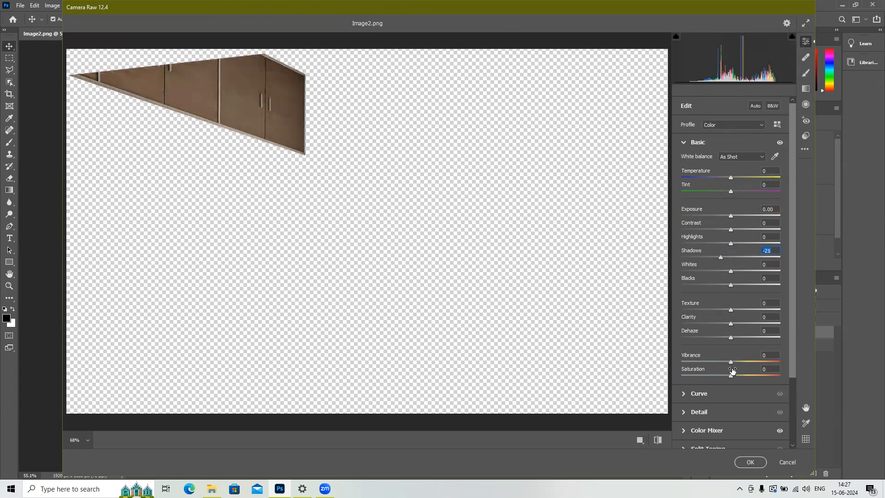
Step: Set the cabinet layer's Clarity to +8, Texture to +1 and Contrast to +11, and apply the Camera Raw filter
{"action": "mouse_move", "coordinate": [731, 322]}
{"action": "left_mouse_down"}
{"action": "mouse_move", "coordinate": [786, 323]}
{"action": "mouse_move", "coordinate": [734, 328]}
{"action": "left_mouse_up"}
{"action": "left_click", "coordinate": [731, 308]}
{"action": "left_click_drag", "start_coordinate": [731, 230], "coordinate": [737, 230]}
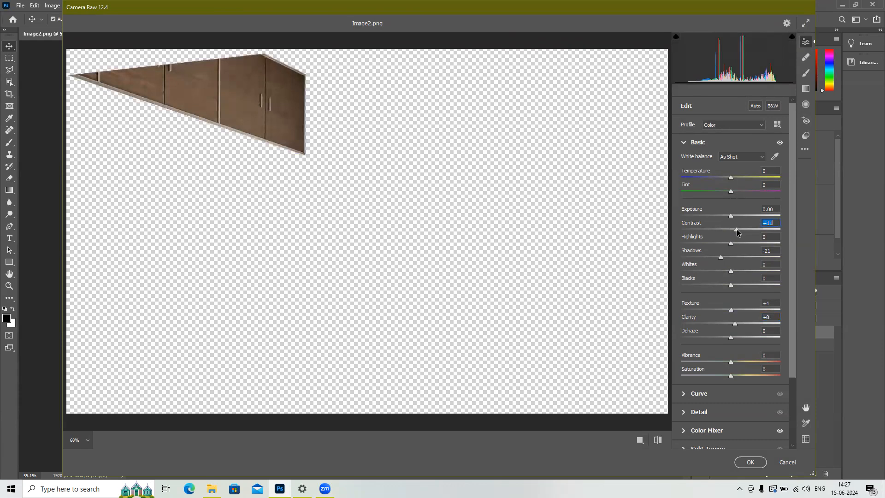
{"action": "left_click", "coordinate": [751, 462]}
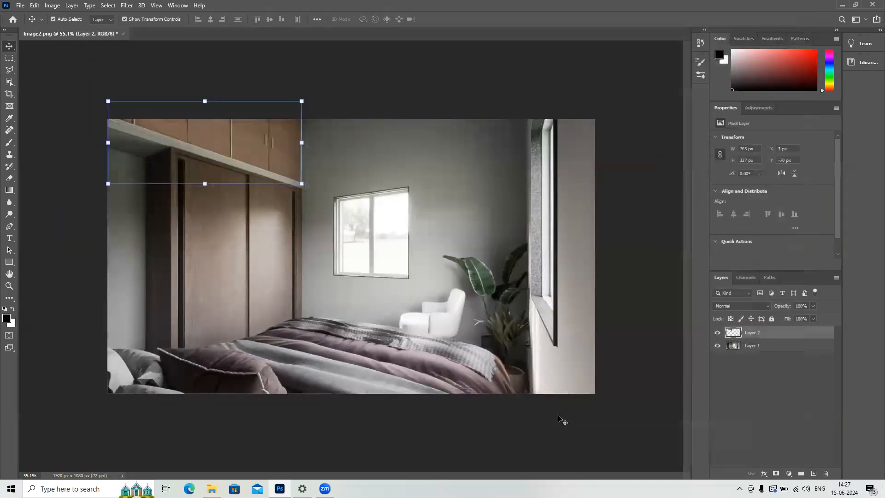
Step: Examine the regraded overhead cabinets against the wardrobe doors, both close up and in the whole room
{"action": "scroll", "coordinate": [487, 324], "scroll_direction": "down", "scroll_amount": 3, "text": "alt"}
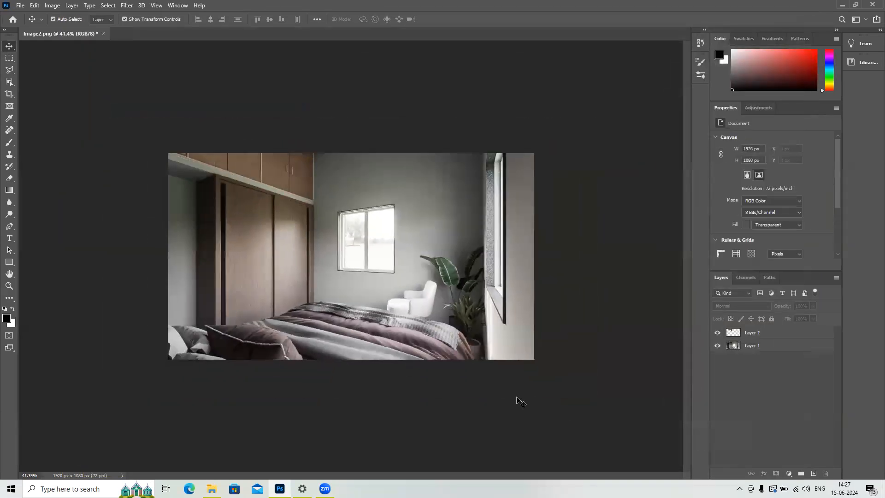
{"action": "scroll", "coordinate": [278, 178], "scroll_direction": "up", "scroll_amount": 7, "text": "alt"}
{"action": "scroll", "coordinate": [270, 91], "scroll_direction": "up", "scroll_amount": 2, "text": "alt"}
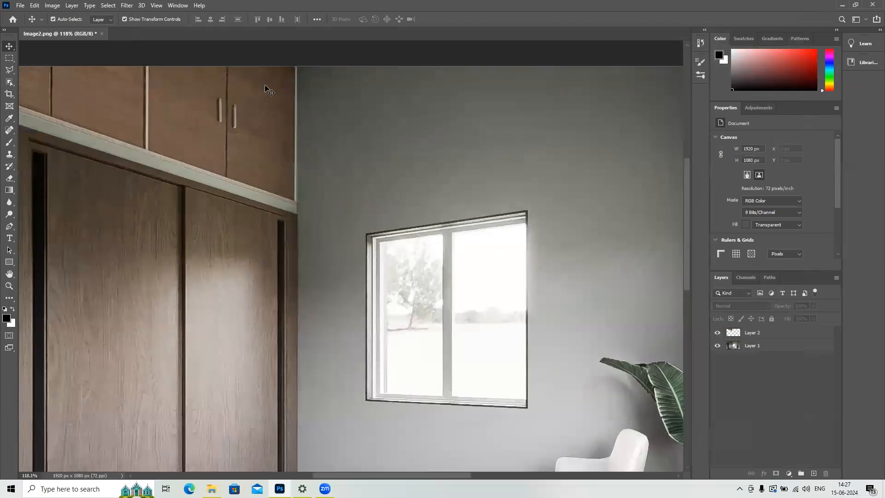
{"action": "scroll", "coordinate": [323, 155], "scroll_direction": "down", "scroll_amount": 4, "text": "alt"}
{"action": "left_click", "coordinate": [270, 139]}
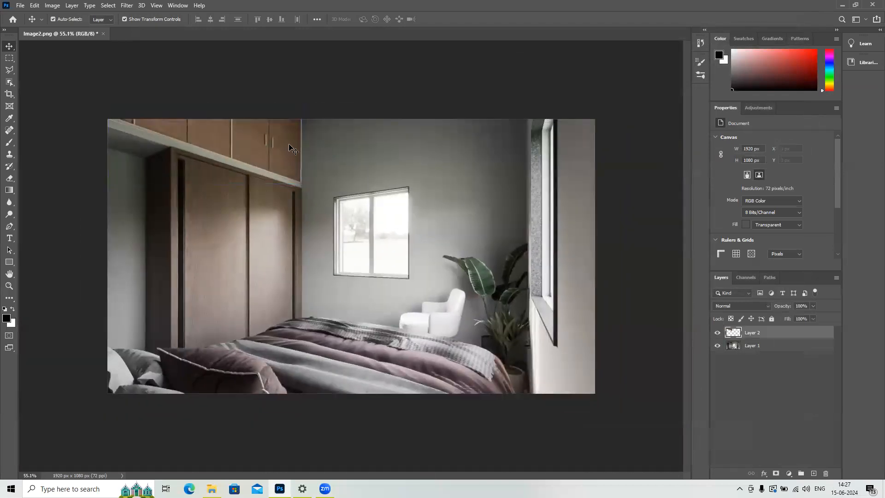
{"action": "scroll", "coordinate": [420, 103], "scroll_direction": "down", "scroll_amount": 2, "text": "alt"}
{"action": "left_click", "coordinate": [418, 102]}
{"action": "scroll", "coordinate": [523, 258], "scroll_direction": "down", "scroll_amount": 1, "text": "alt"}
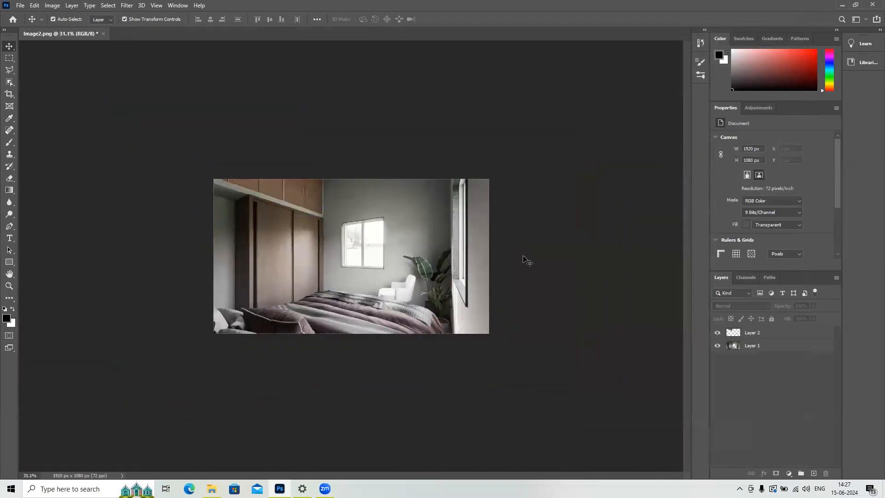
{"action": "scroll", "coordinate": [346, 228], "scroll_direction": "up", "scroll_amount": 4, "text": "alt"}
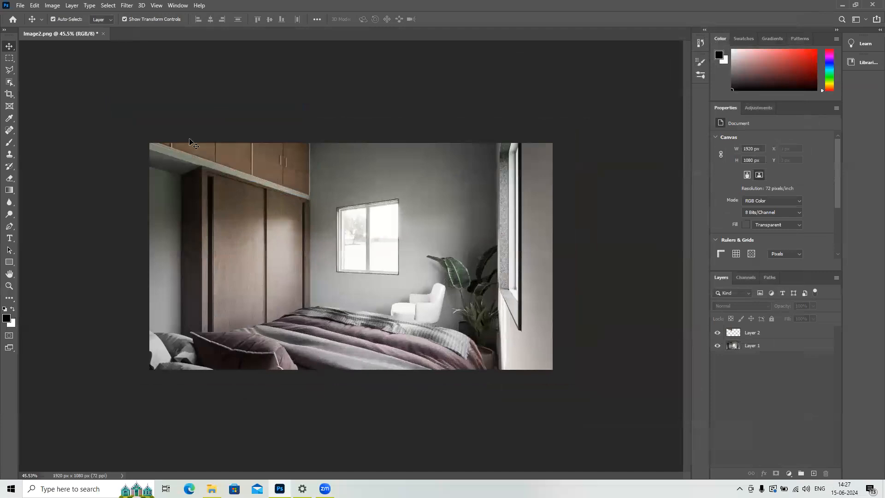
Step: Move the cabinet layer off the overhead cabinets twice to compare it with the original, returning it each time, and deselect it
{"action": "left_click", "coordinate": [265, 166]}
{"action": "left_click_drag", "start_coordinate": [266, 165], "coordinate": [444, 226]}
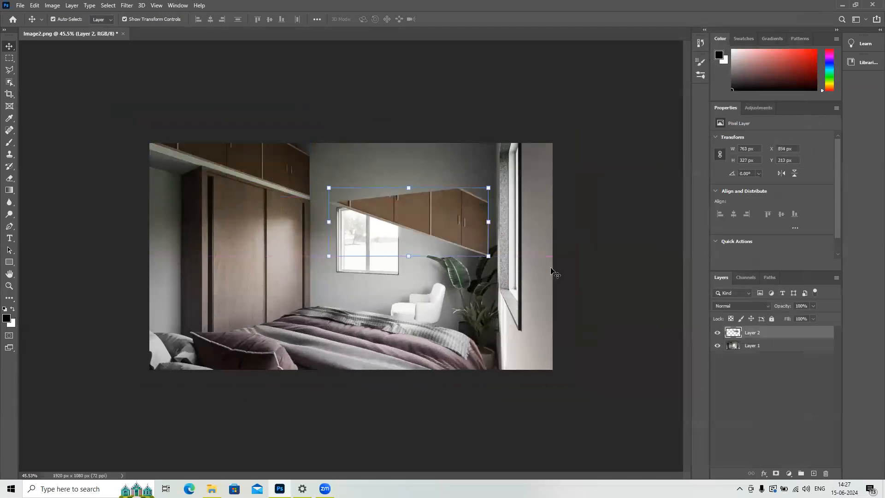
{"action": "key", "text": "ctrl+z"}
{"action": "left_click", "coordinate": [623, 265]}
{"action": "left_click_drag", "start_coordinate": [284, 169], "coordinate": [471, 305]}
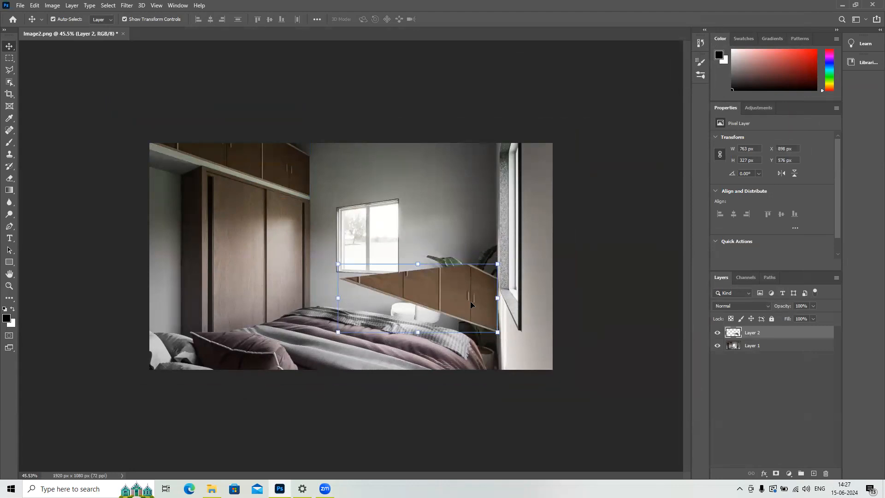
{"action": "left_click_drag", "start_coordinate": [471, 305], "coordinate": [280, 170]}
{"action": "left_click", "coordinate": [436, 280]}
{"action": "left_click", "coordinate": [404, 411]}
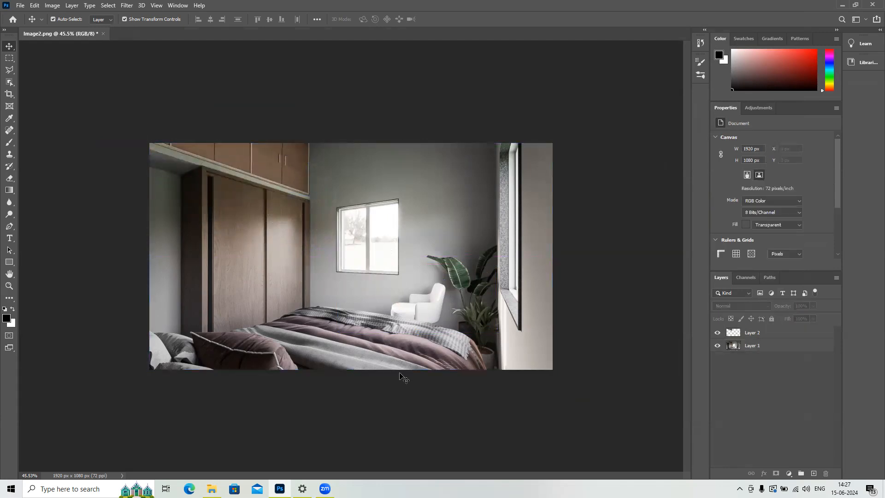
Step: Remove the recolored overhead cabinet layer so that only Layer 1 with the original cabinets remains
{"action": "scroll", "coordinate": [395, 362], "scroll_direction": "down", "scroll_amount": 2, "text": "alt"}
{"action": "scroll", "coordinate": [396, 362], "scroll_direction": "up", "scroll_amount": 2, "text": "alt"}
{"action": "left_click_drag", "start_coordinate": [267, 151], "coordinate": [413, 253]}
{"action": "key", "text": "ctrl+e"}
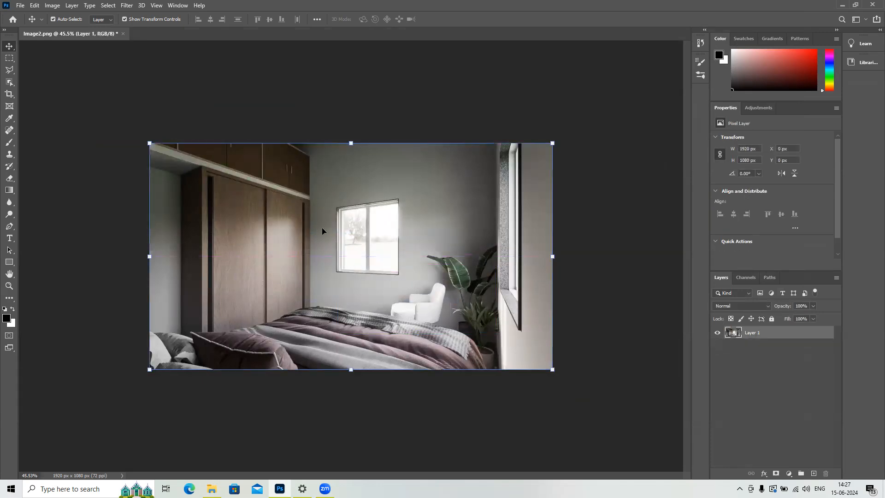
{"action": "left_click", "coordinate": [476, 392]}
Step: Quick-export the image as a PNG named "Image2 post production" into the New folder in Downloads
{"action": "scroll", "coordinate": [374, 248], "scroll_direction": "down", "scroll_amount": 2, "text": "alt"}
{"action": "scroll", "coordinate": [342, 239], "scroll_direction": "up", "scroll_amount": 3, "text": "alt"}
{"action": "scroll", "coordinate": [342, 240], "scroll_direction": "up", "scroll_amount": 1, "text": "alt"}
{"action": "scroll", "coordinate": [337, 135], "scroll_direction": "down", "scroll_amount": 2, "text": "alt"}
{"action": "left_click", "coordinate": [424, 155]}
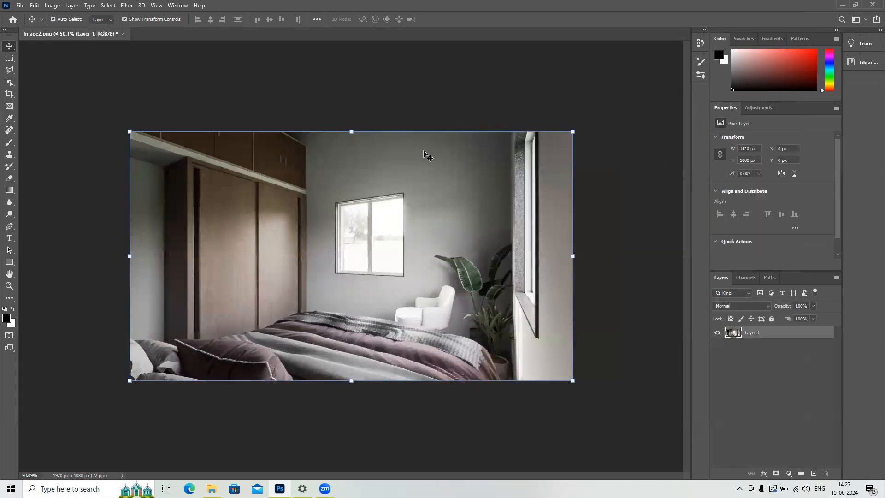
{"action": "left_click", "coordinate": [23, 6]}
{"action": "mouse_move", "coordinate": [119, 139]}
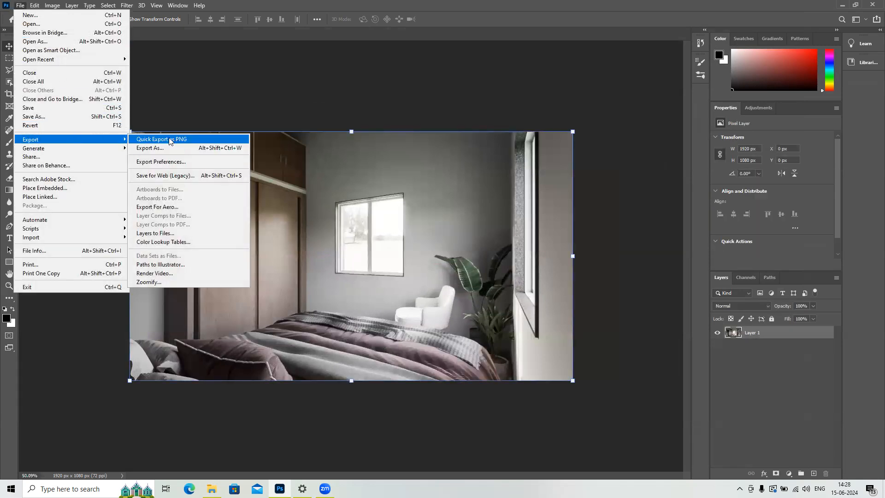
{"action": "left_click", "coordinate": [169, 139]}
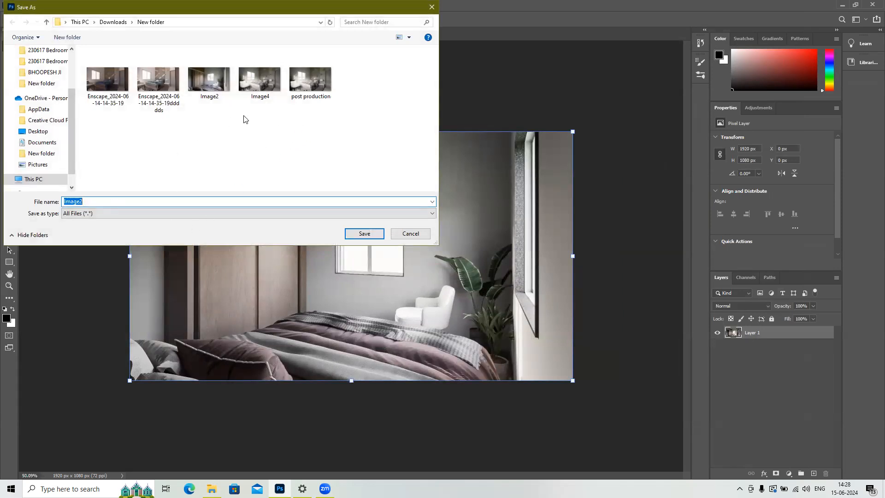
{"action": "left_click", "coordinate": [115, 205]}
{"action": "type", "text": "post production"}
{"action": "left_click", "coordinate": [364, 234]}
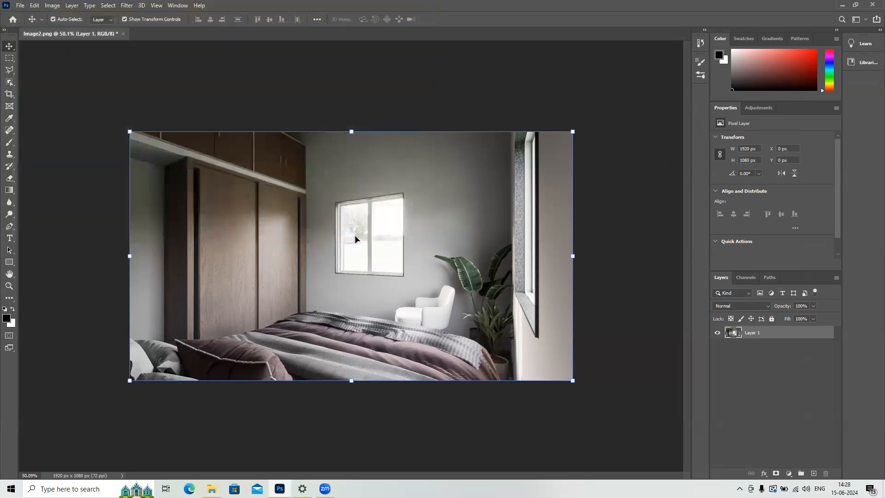
Step: Switch to File Explorer, refresh the folder, and view the exported "Image2 post production" picture full screen
{"action": "left_click", "coordinate": [211, 489]}
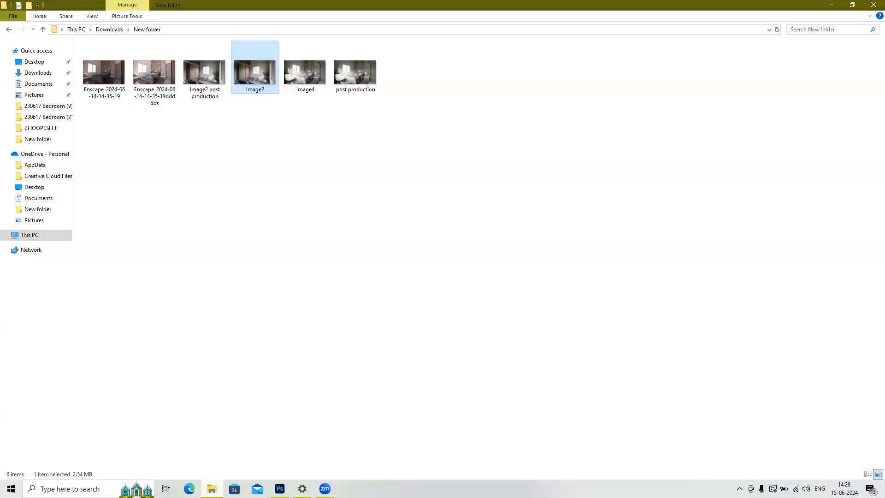
{"action": "right_click", "coordinate": [311, 203]}
{"action": "left_click", "coordinate": [332, 237]}
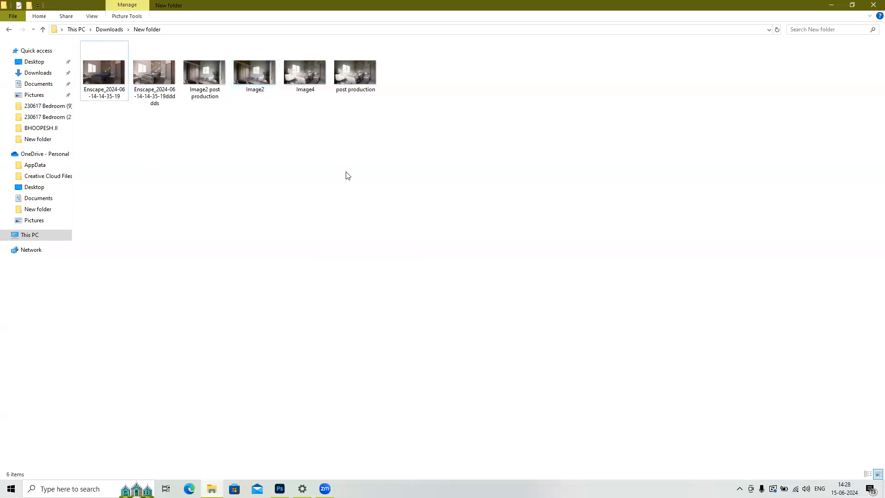
{"action": "double_click", "coordinate": [199, 82]}
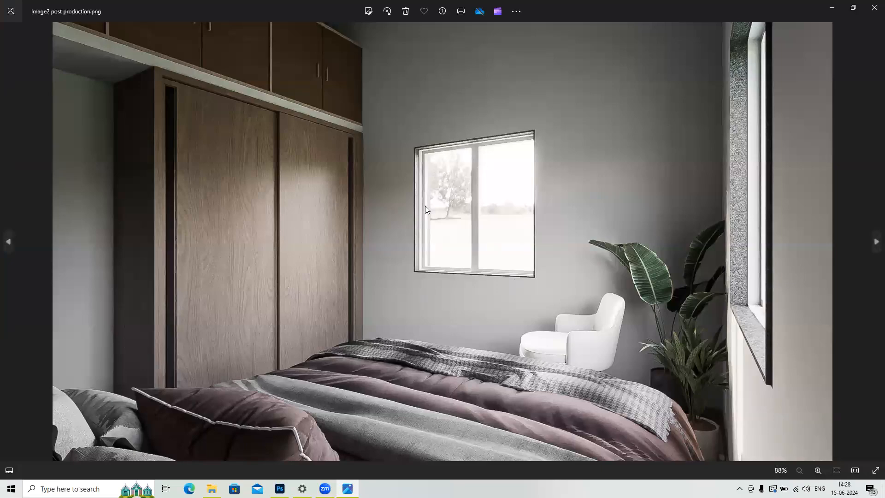
{"action": "key", "text": "alt+F4"}
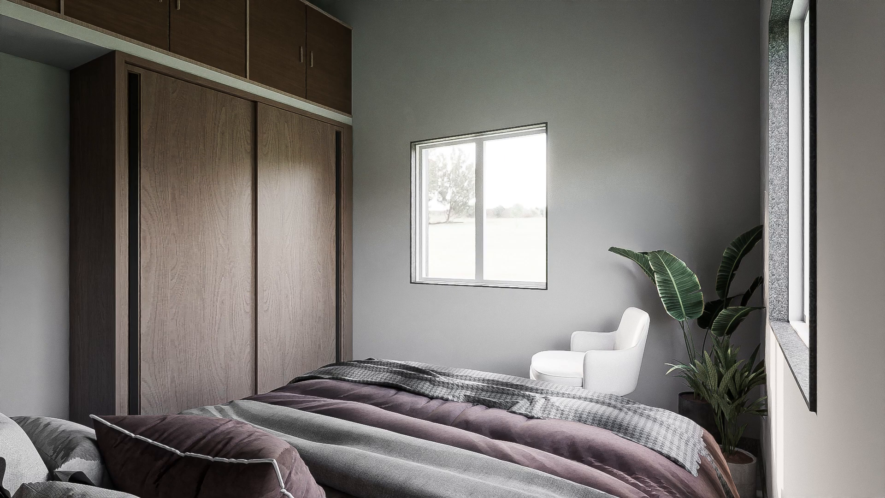